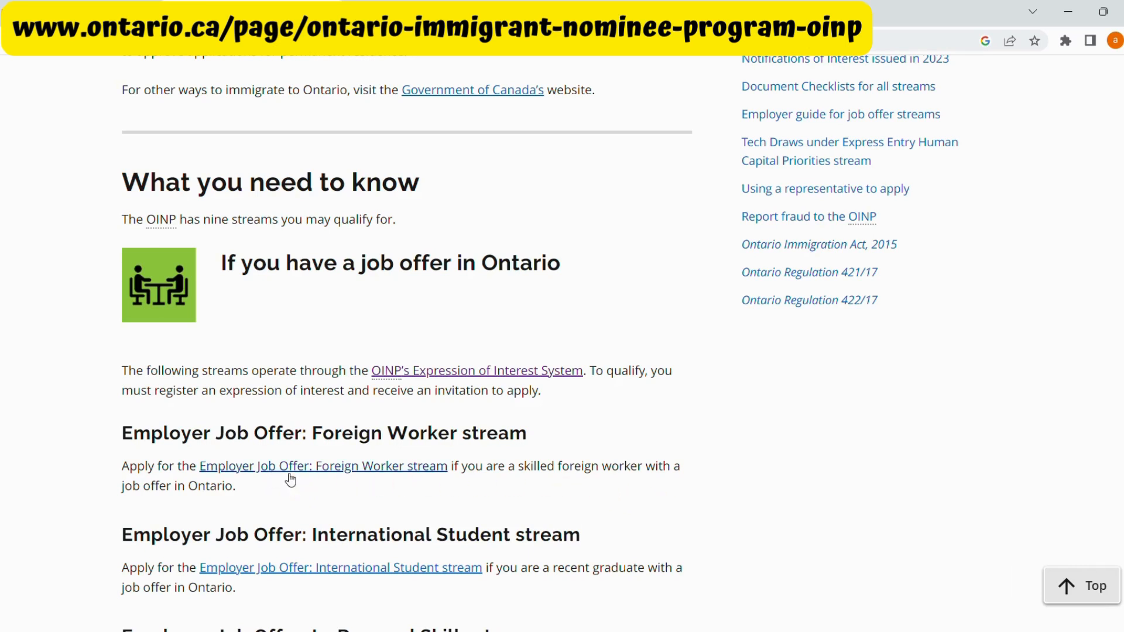
Open the Employer Job Offer: Foreign Worker stream page and read its contents list, NOC 2021 notice and Overview
{"action": "left_click", "coordinate": [295, 477]}
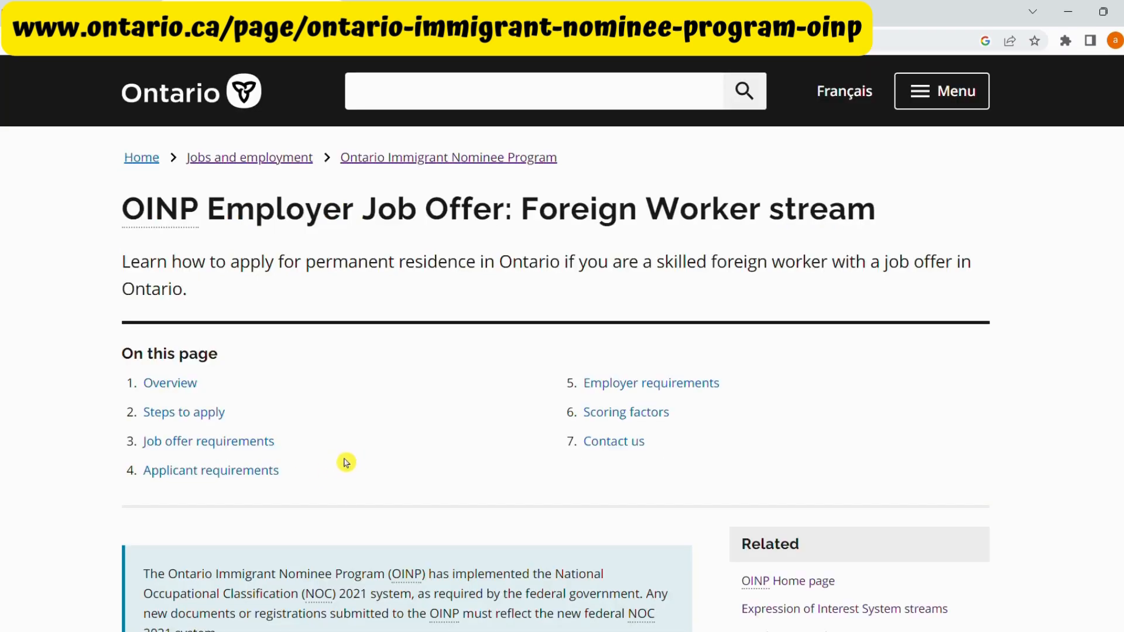
{"action": "scroll", "coordinate": [345, 462], "scroll_direction": "down", "scroll_amount": 1}
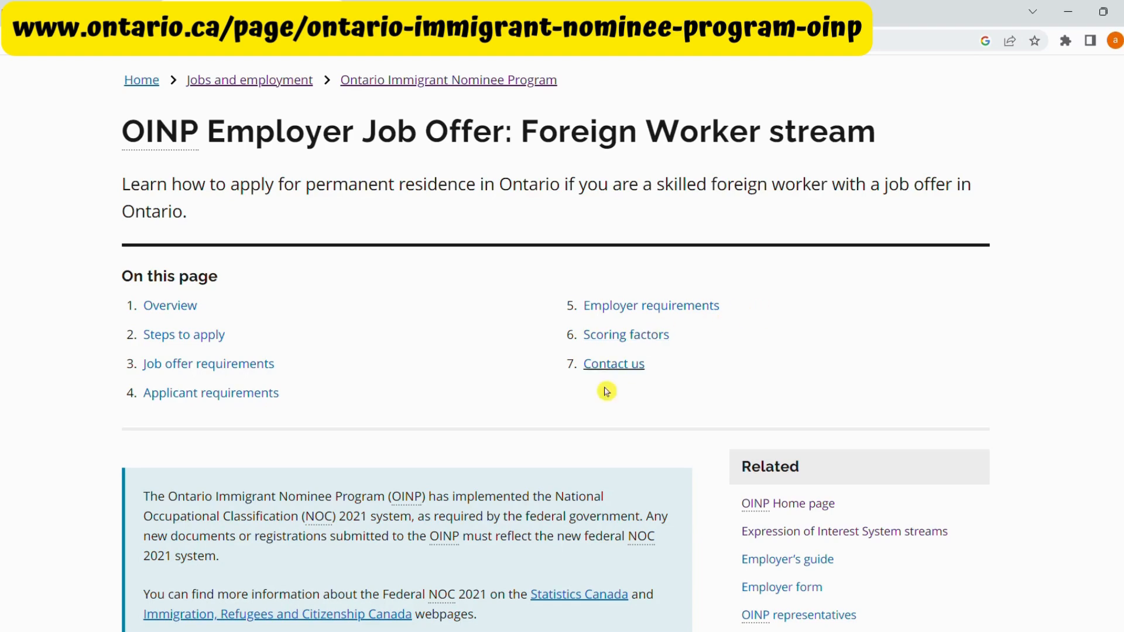
{"action": "scroll", "coordinate": [562, 375], "scroll_direction": "down", "scroll_amount": 1}
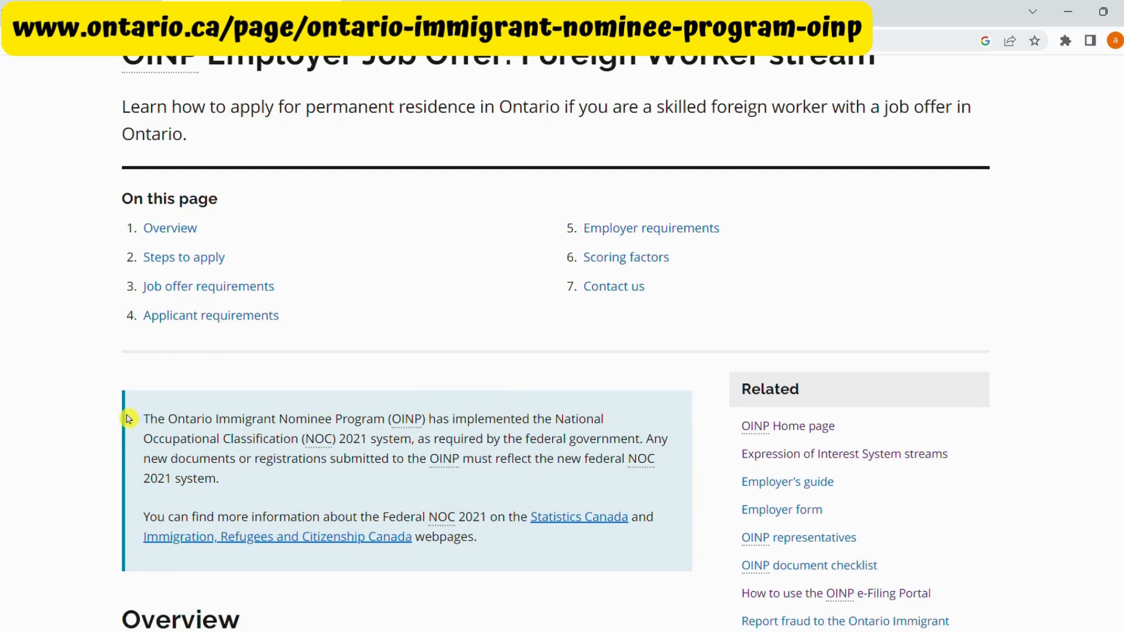
{"action": "scroll", "coordinate": [6, 372], "scroll_direction": "down", "scroll_amount": 5}
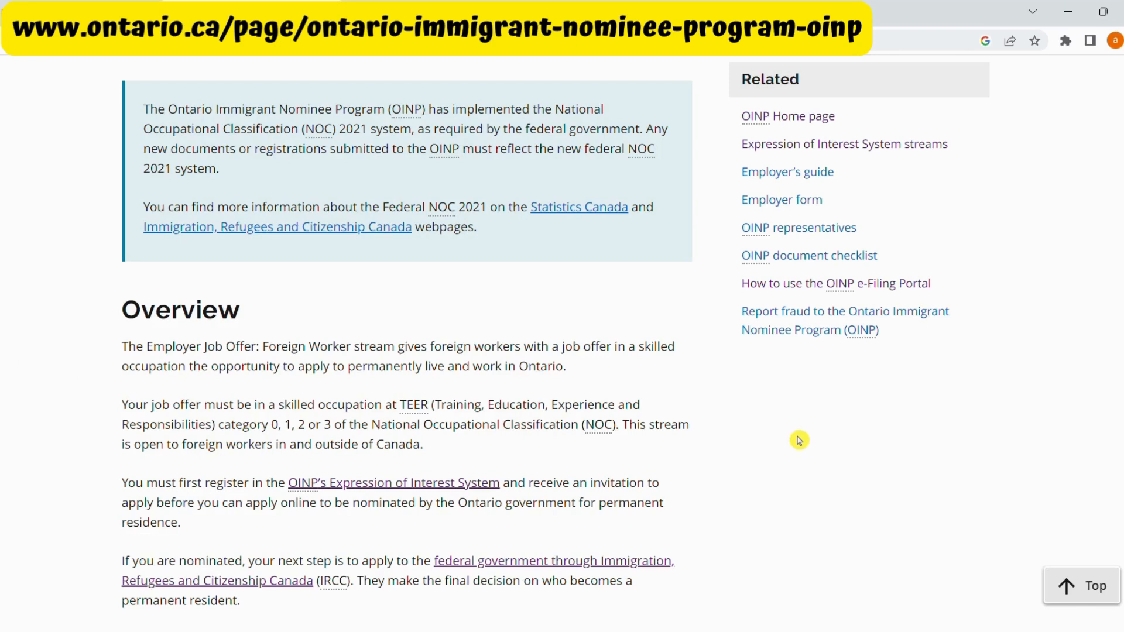
{"action": "scroll", "coordinate": [799, 440], "scroll_direction": "down", "scroll_amount": 1}
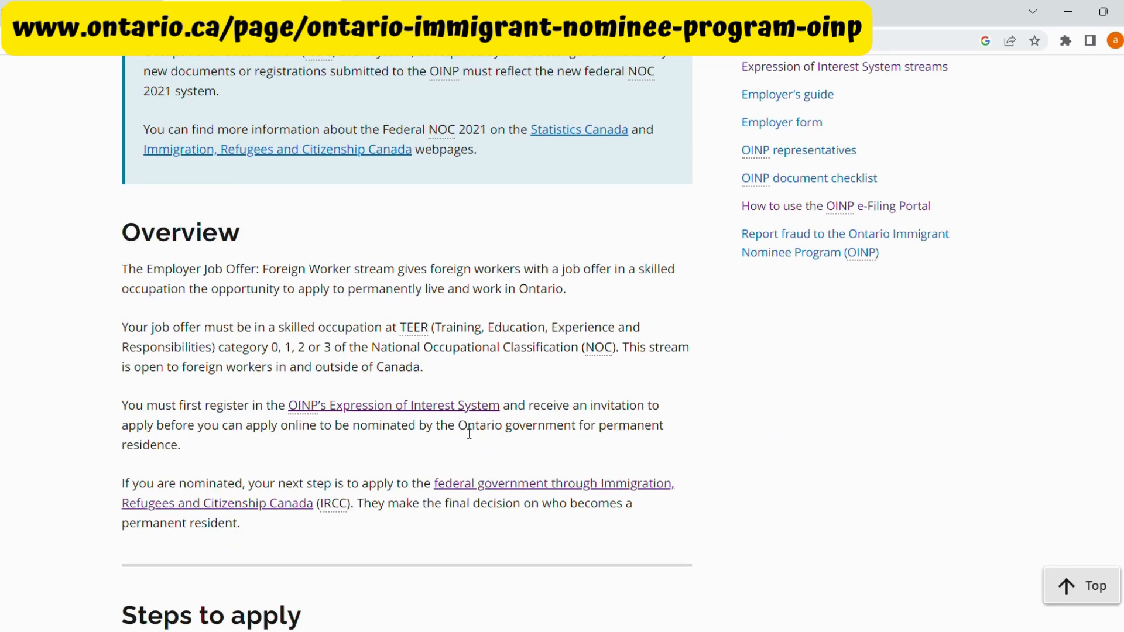
{"action": "scroll", "coordinate": [747, 422], "scroll_direction": "down", "scroll_amount": 1}
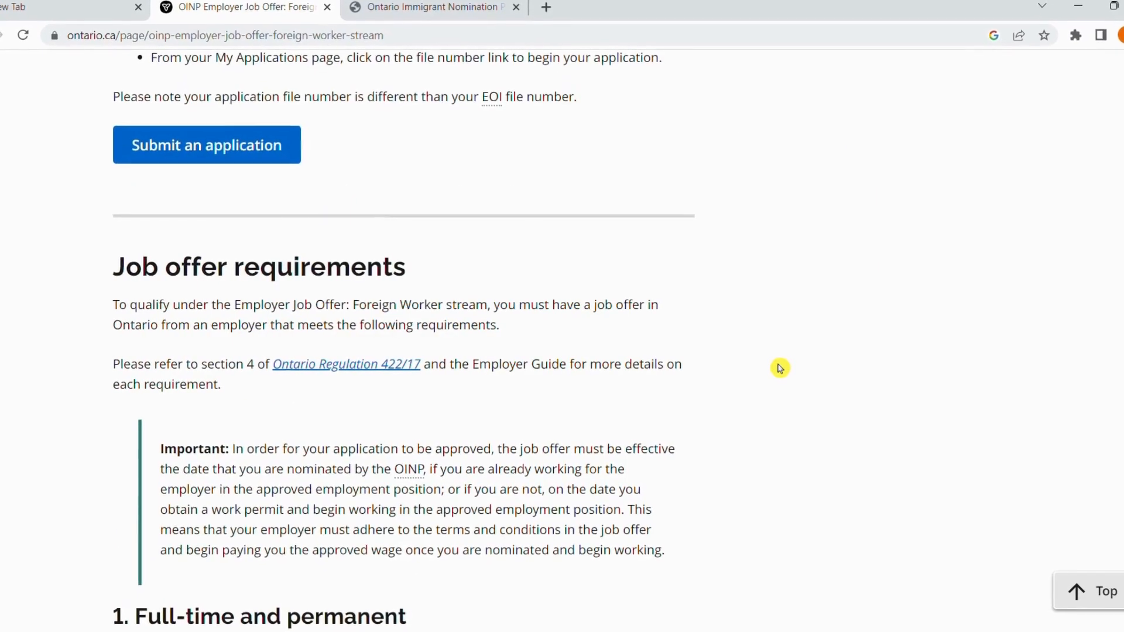
Read the stream's five job offer requirements, from full-time and permanent position to work based in Ontario
{"action": "scroll", "coordinate": [780, 368], "scroll_direction": "down", "scroll_amount": 1}
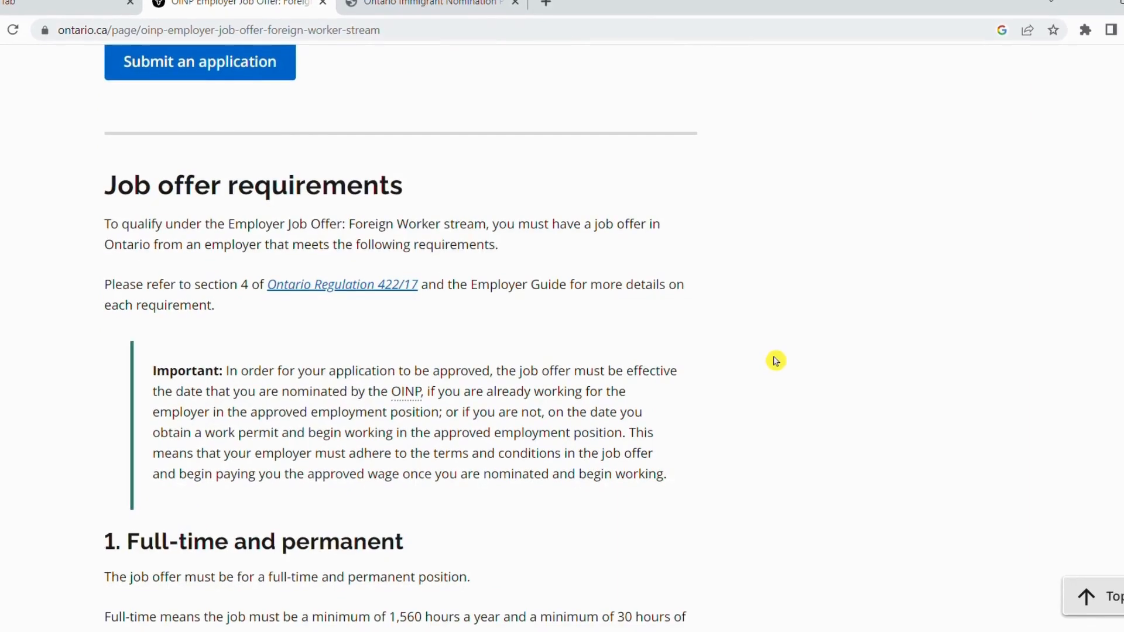
{"action": "scroll", "coordinate": [779, 359], "scroll_direction": "down", "scroll_amount": 1}
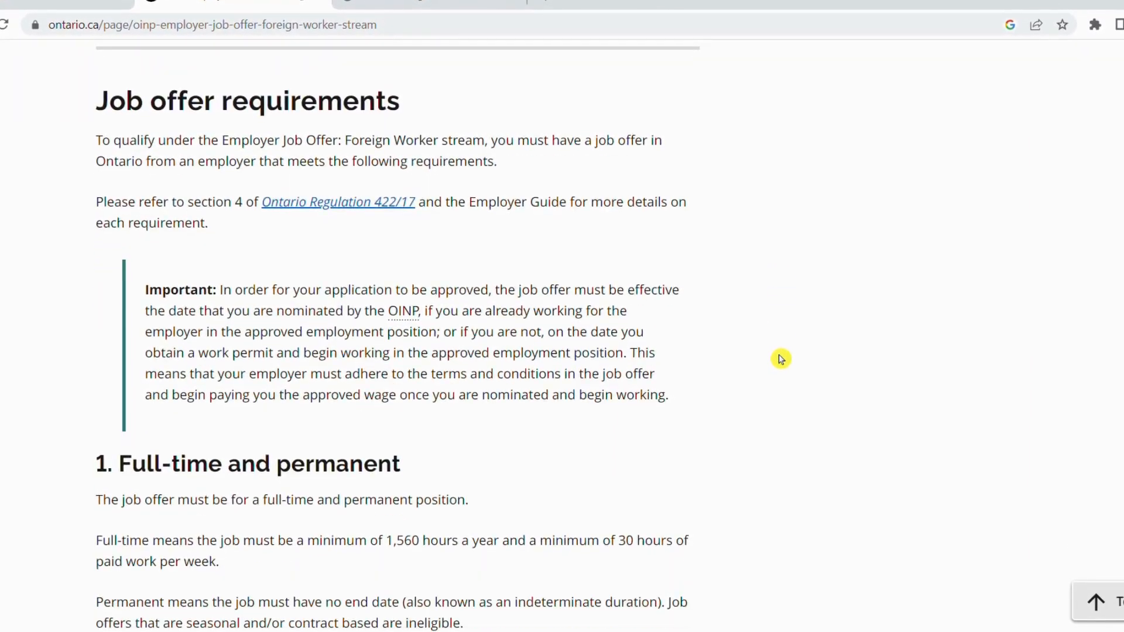
{"action": "scroll", "coordinate": [780, 358], "scroll_direction": "down", "scroll_amount": 1}
{"action": "scroll", "coordinate": [779, 358], "scroll_direction": "down", "scroll_amount": 2}
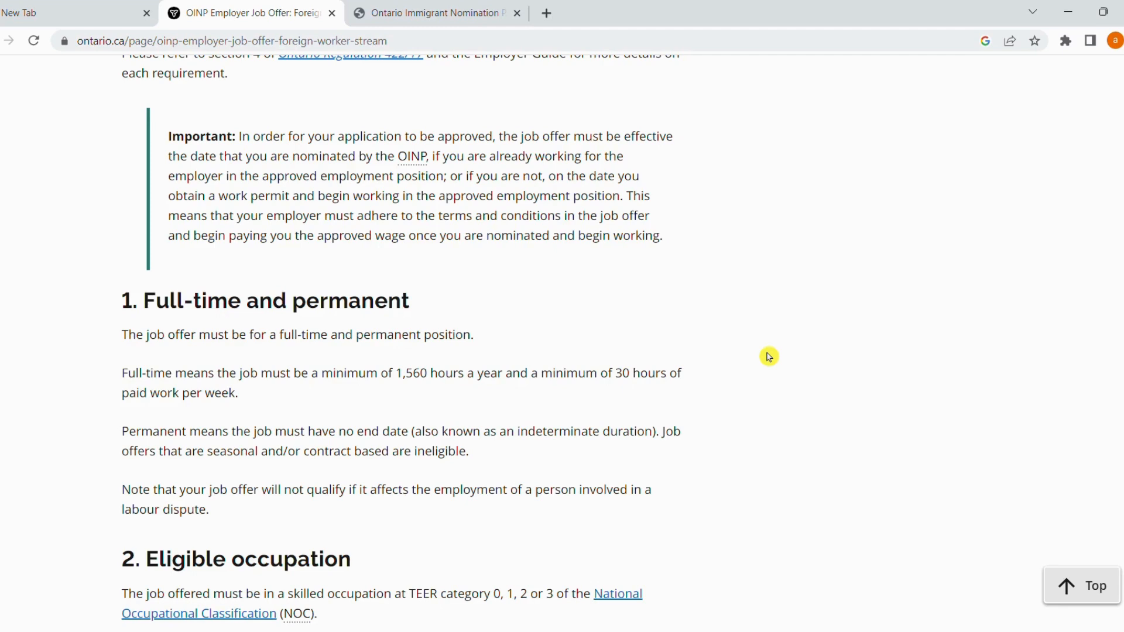
{"action": "scroll", "coordinate": [769, 357], "scroll_direction": "down", "scroll_amount": 3}
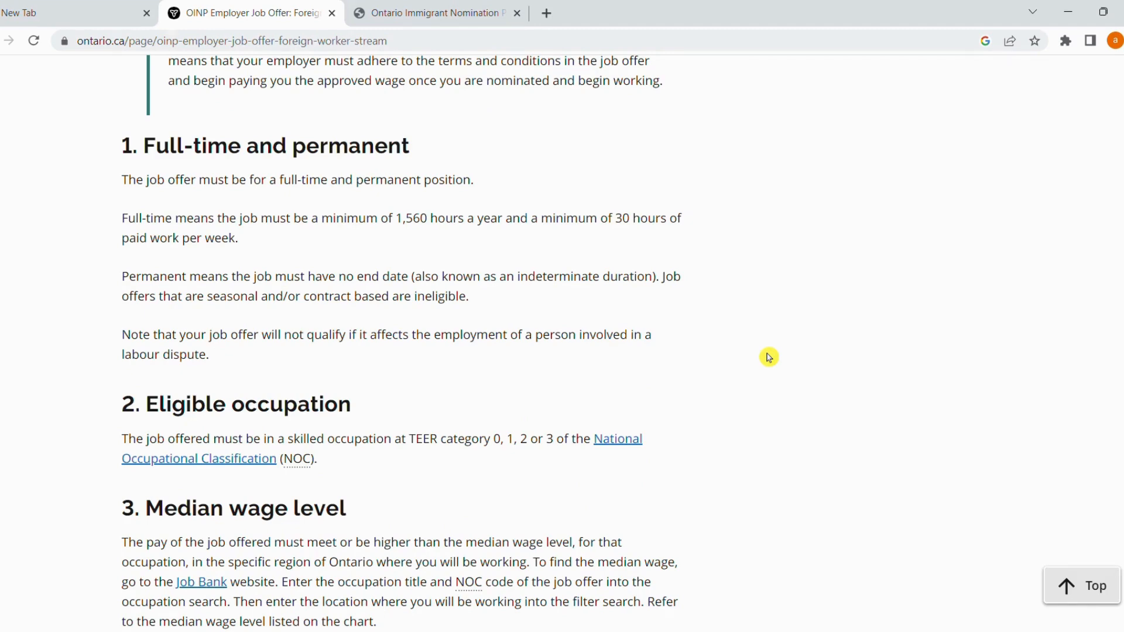
{"action": "scroll", "coordinate": [769, 357], "scroll_direction": "down", "scroll_amount": 3}
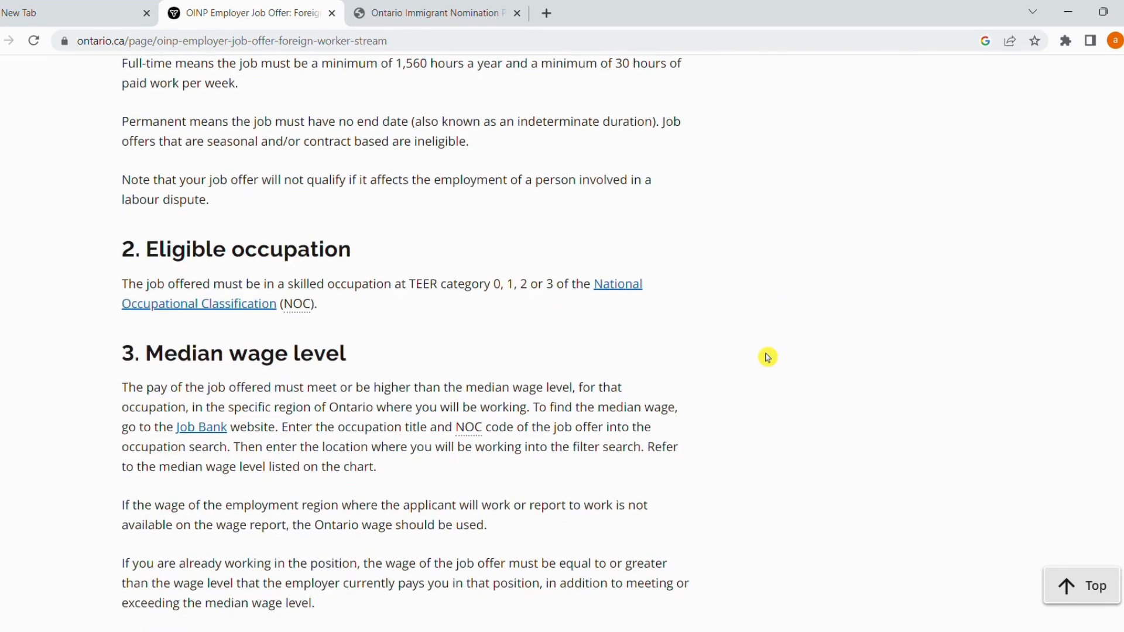
{"action": "scroll", "coordinate": [767, 359], "scroll_direction": "down", "scroll_amount": 3}
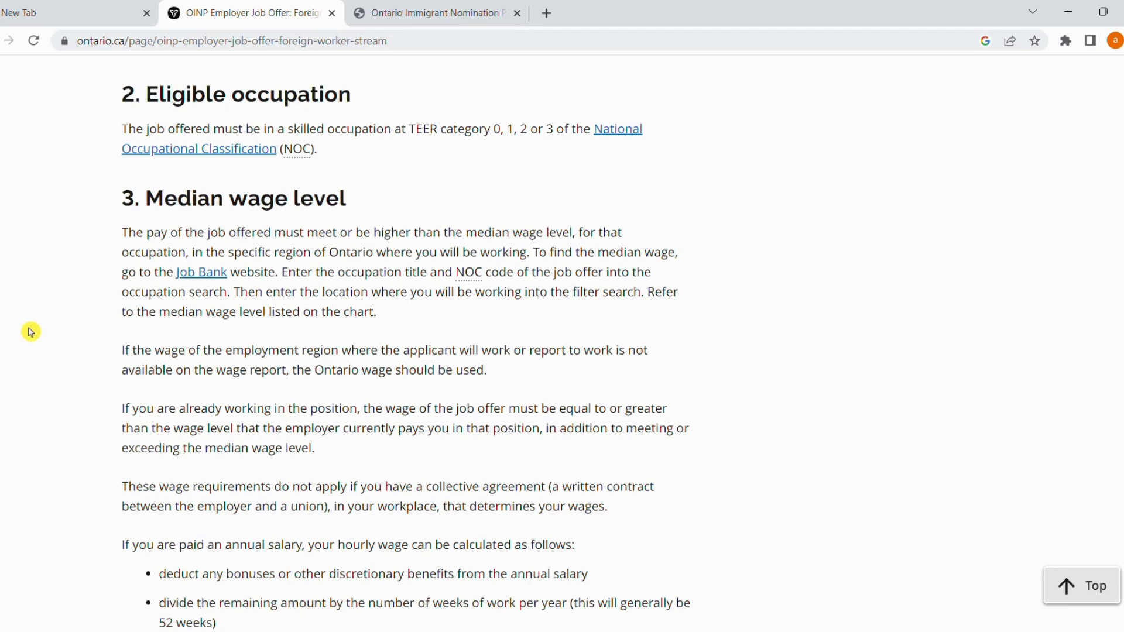
{"action": "scroll", "coordinate": [329, 362], "scroll_direction": "down", "scroll_amount": 5}
{"action": "scroll", "coordinate": [329, 363], "scroll_direction": "down", "scroll_amount": 3}
{"action": "scroll", "coordinate": [454, 374], "scroll_direction": "down", "scroll_amount": 3}
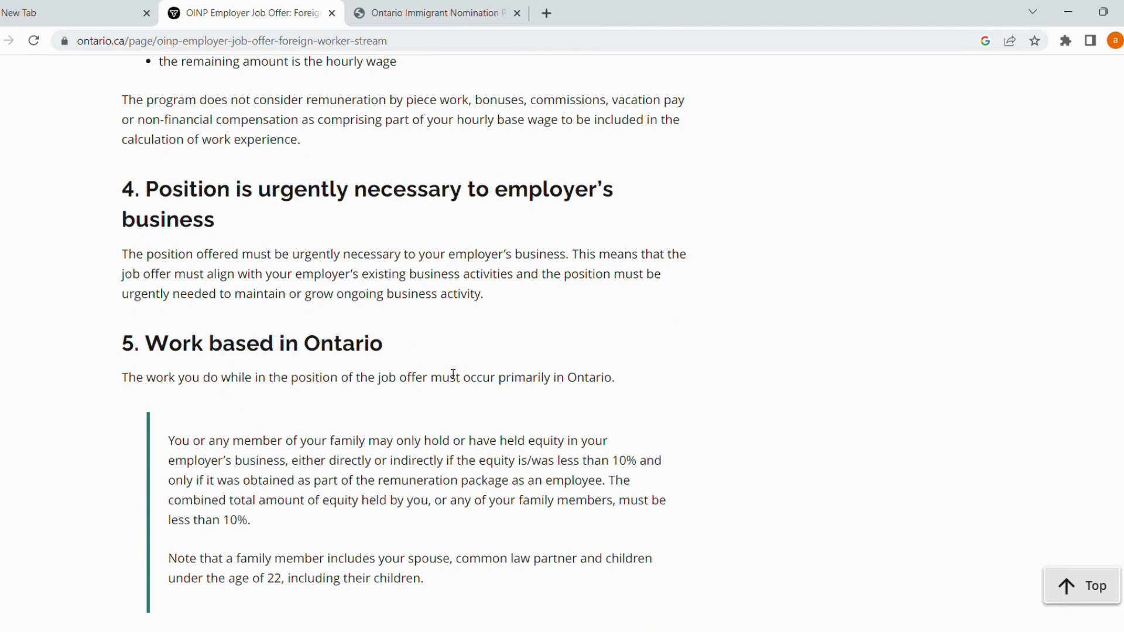
{"action": "scroll", "coordinate": [453, 375], "scroll_direction": "down", "scroll_amount": 1}
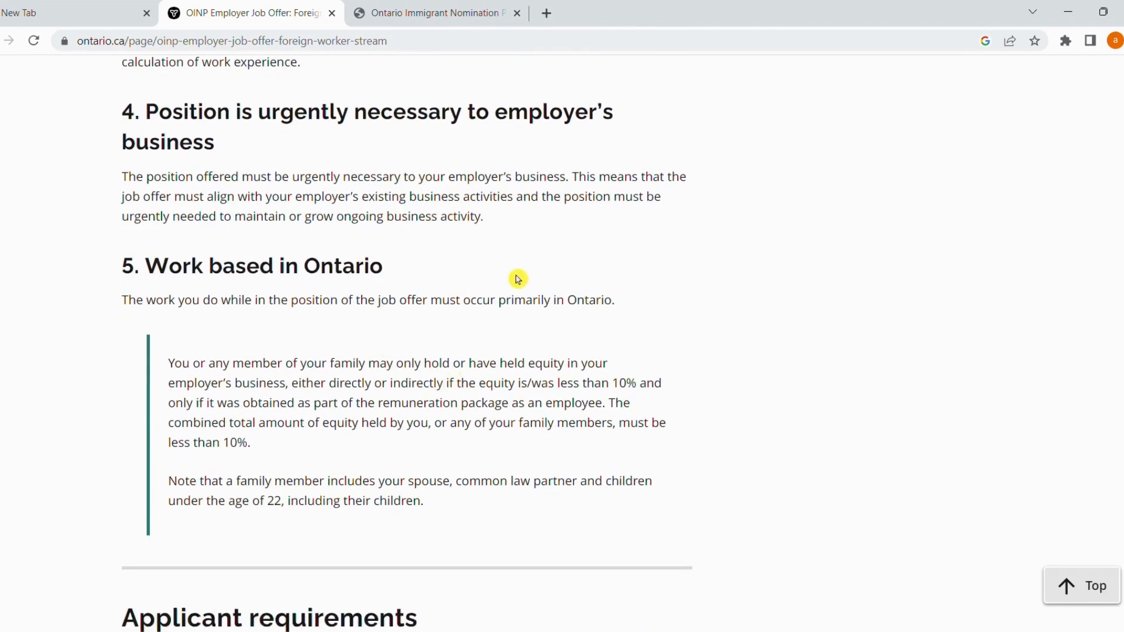
Read the five applicant requirements, from the expression of interest through work experience and licensing to legal status in Canada
{"action": "scroll", "coordinate": [517, 279], "scroll_direction": "down", "scroll_amount": 3}
{"action": "scroll", "coordinate": [574, 308], "scroll_direction": "down", "scroll_amount": 2}
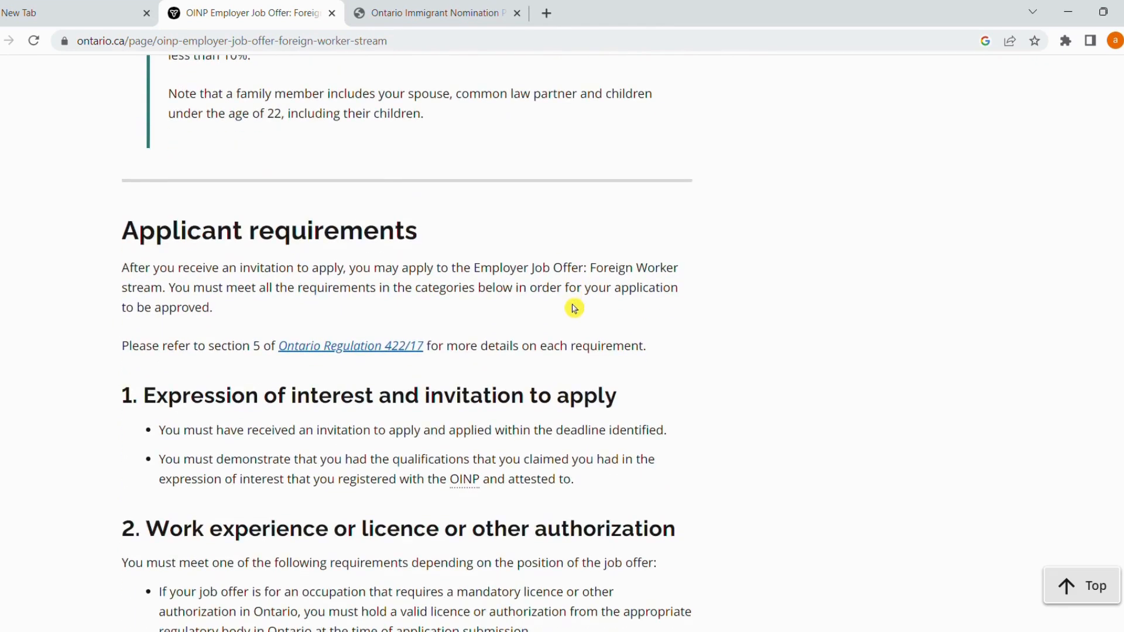
{"action": "scroll", "coordinate": [574, 308], "scroll_direction": "down", "scroll_amount": 1}
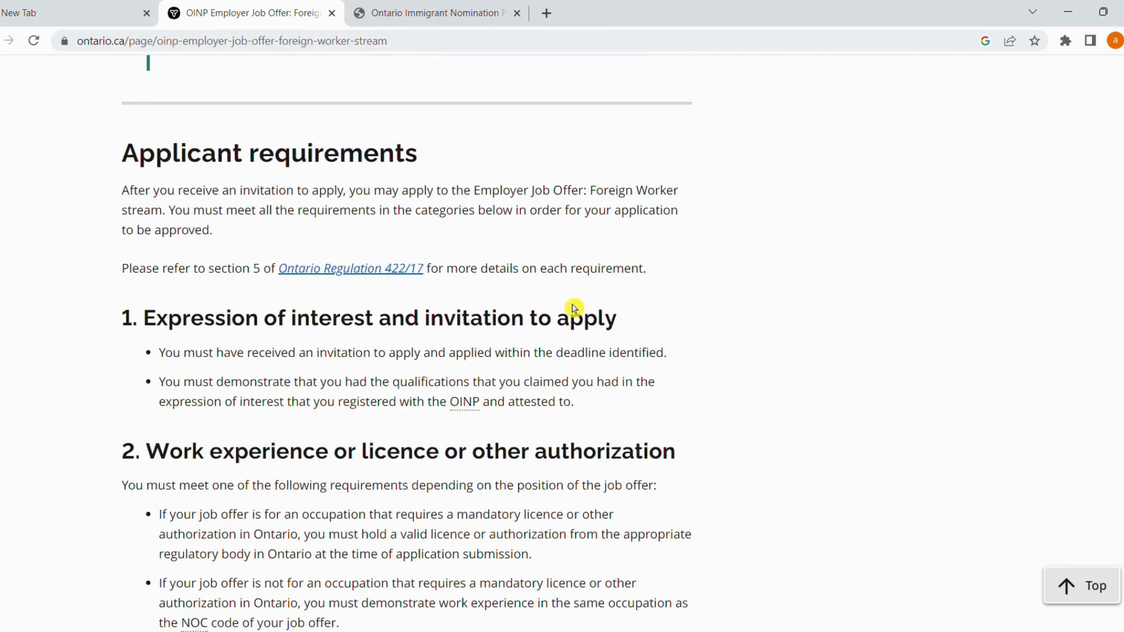
{"action": "scroll", "coordinate": [575, 308], "scroll_direction": "down", "scroll_amount": 1}
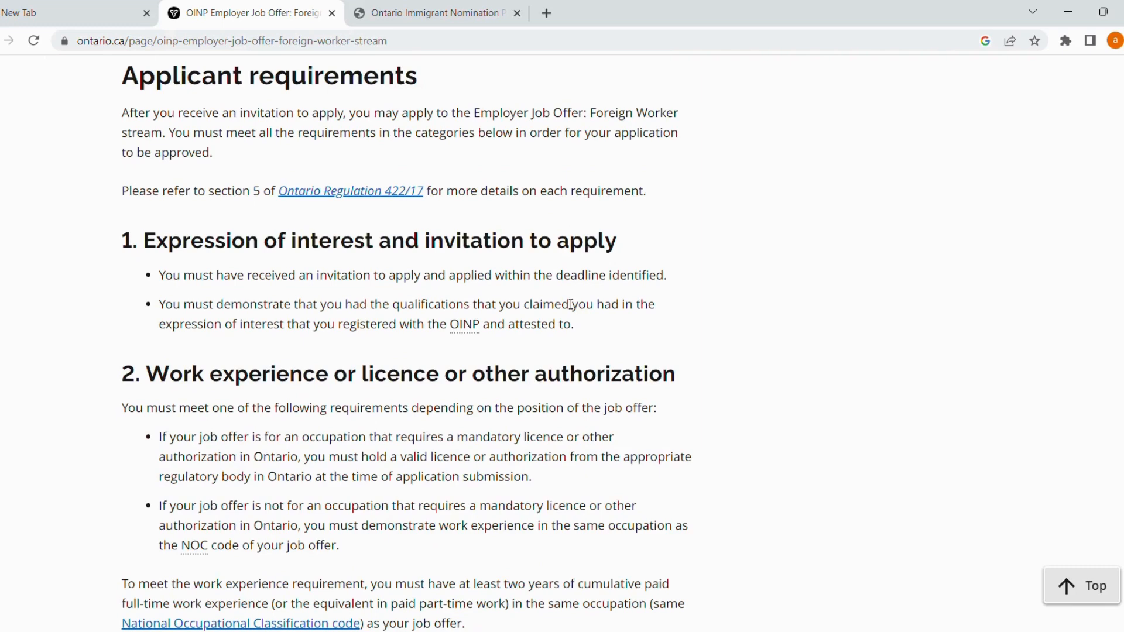
{"action": "scroll", "coordinate": [572, 305], "scroll_direction": "down", "scroll_amount": 1}
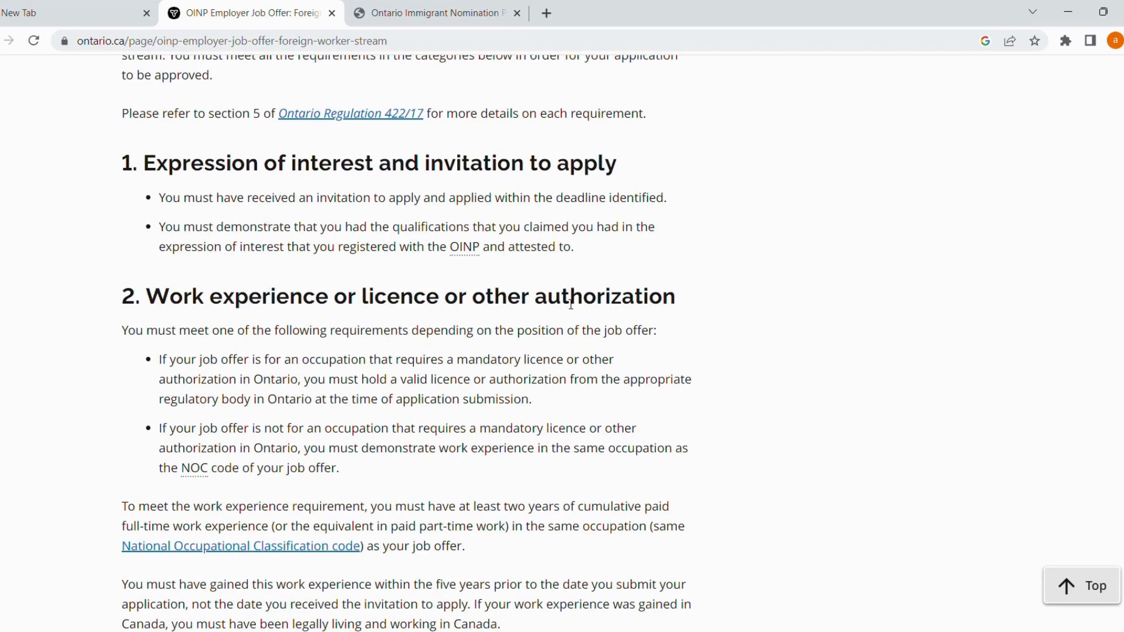
{"action": "scroll", "coordinate": [573, 305], "scroll_direction": "down", "scroll_amount": 2}
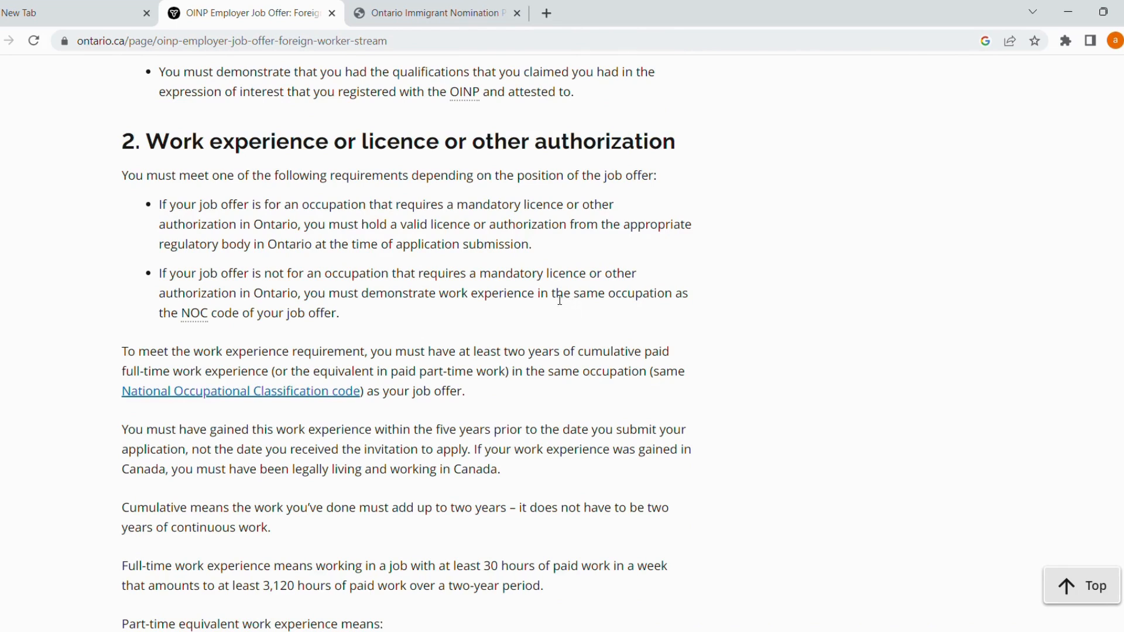
{"action": "scroll", "coordinate": [560, 301], "scroll_direction": "down", "scroll_amount": 1}
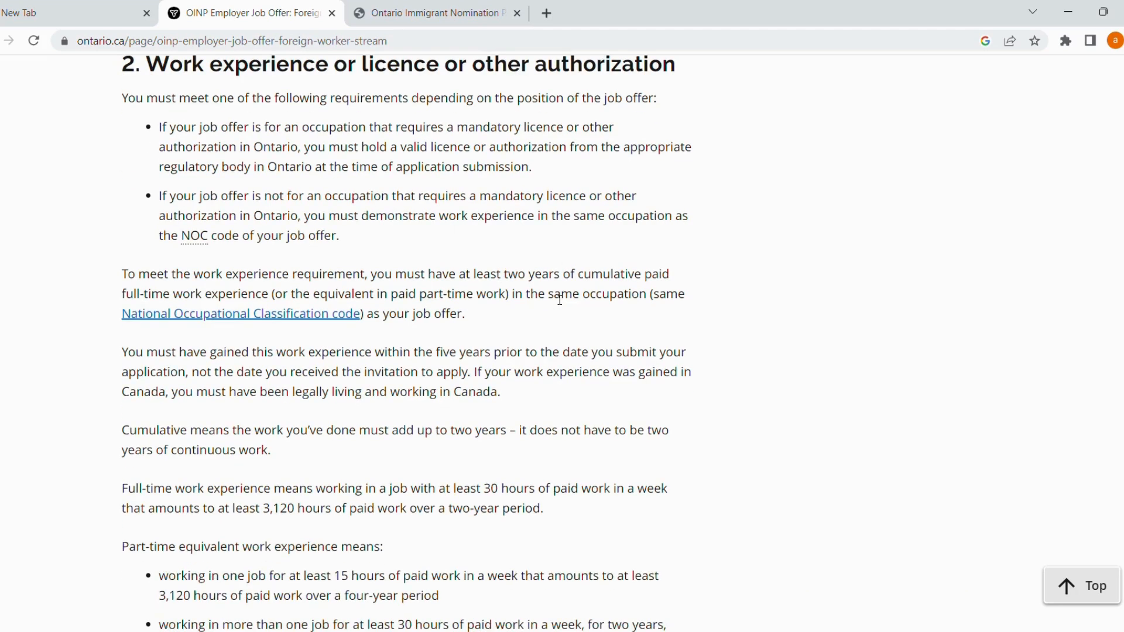
{"action": "scroll", "coordinate": [560, 300], "scroll_direction": "down", "scroll_amount": 5}
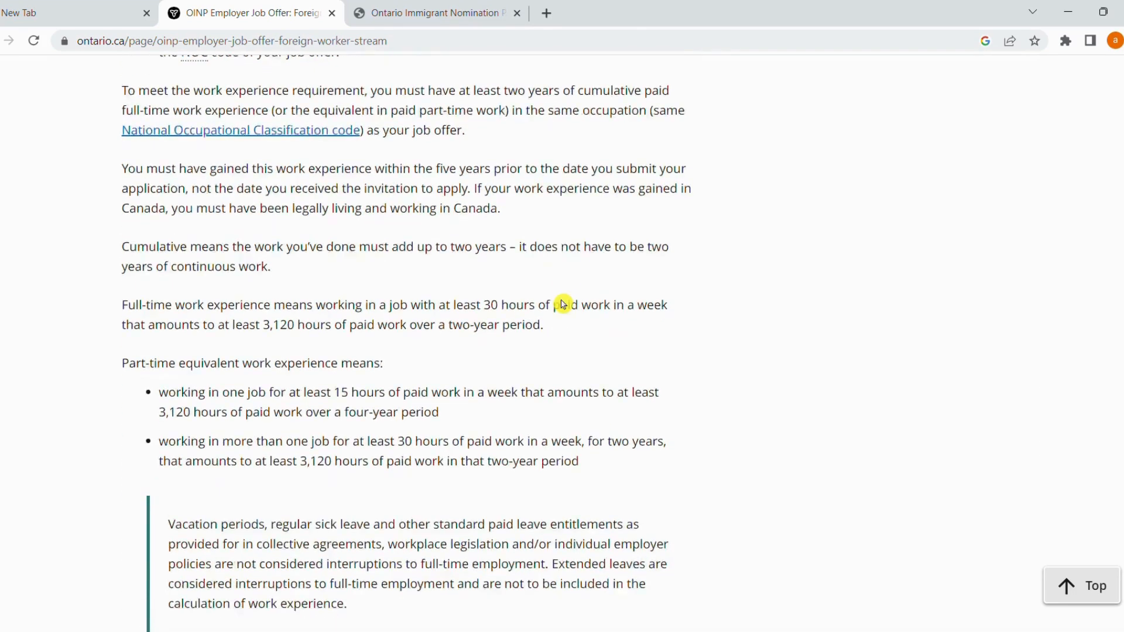
{"action": "scroll", "coordinate": [563, 304], "scroll_direction": "down", "scroll_amount": 7}
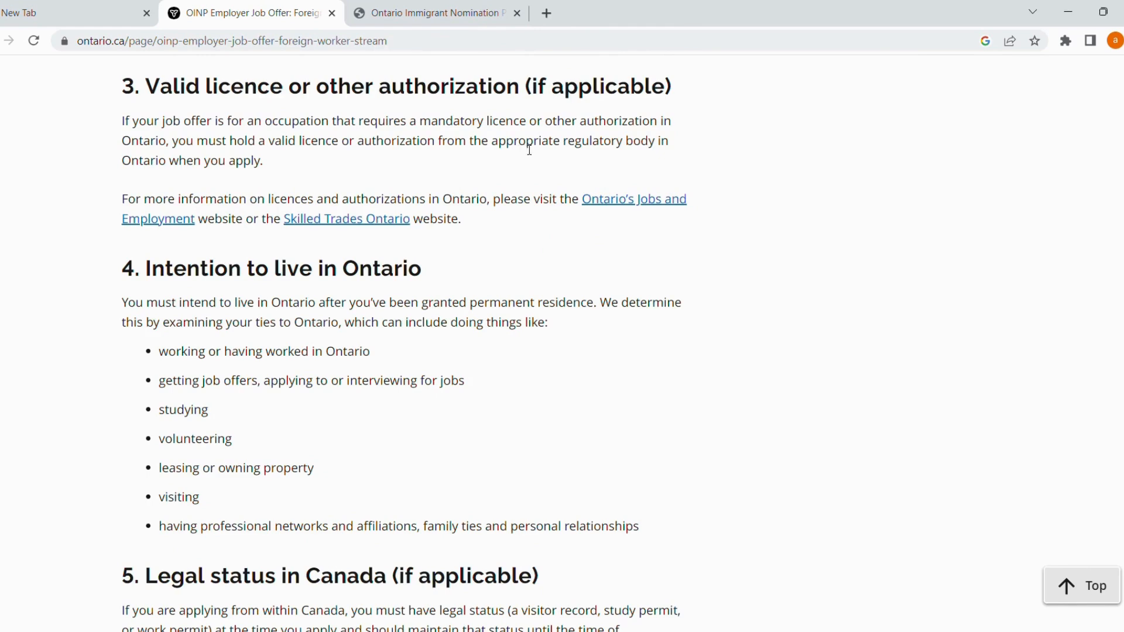
{"action": "scroll", "coordinate": [529, 149], "scroll_direction": "down", "scroll_amount": 6}
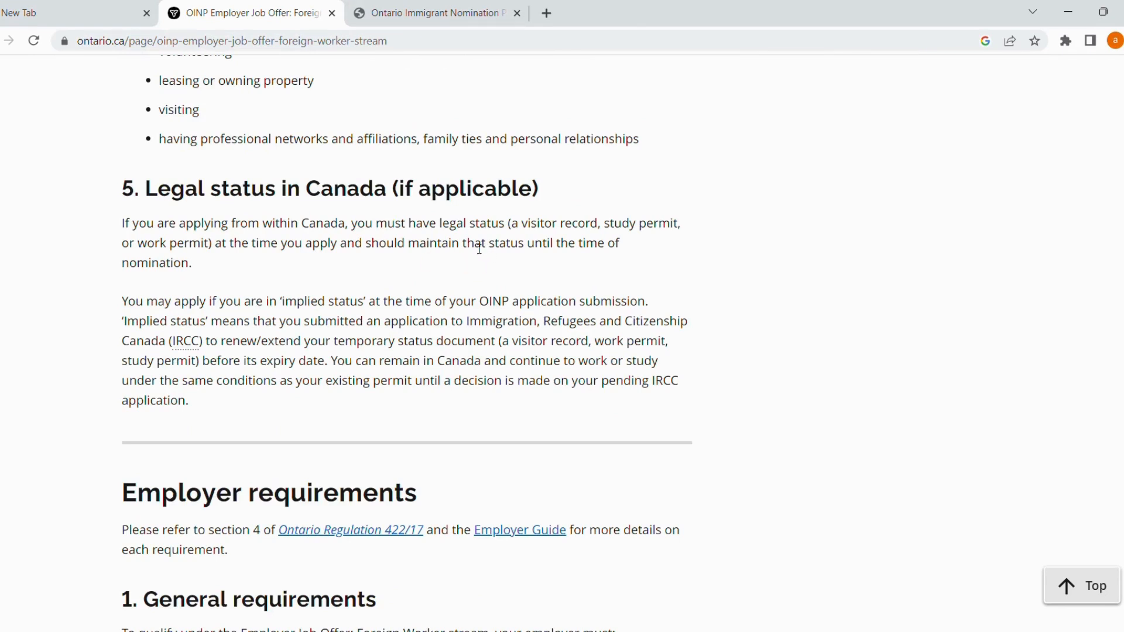
{"action": "scroll", "coordinate": [479, 249], "scroll_direction": "down", "scroll_amount": 4}
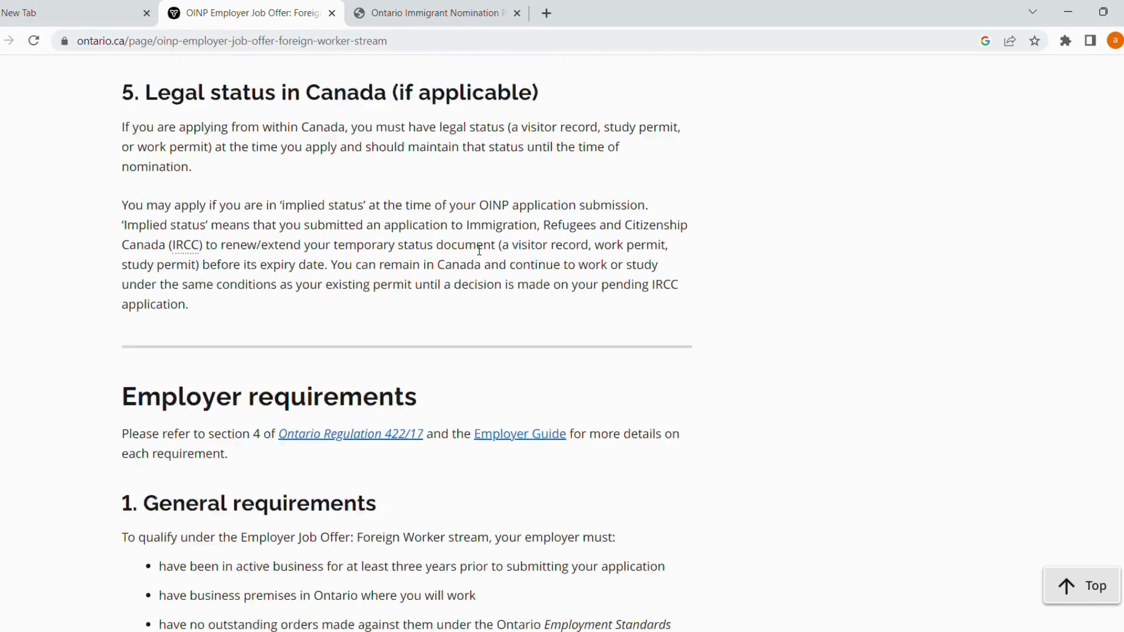
Review the general employer requirements for the Foreign Worker stream, including the domestic recruitment effort conditions
{"action": "left_click", "coordinate": [482, 255]}
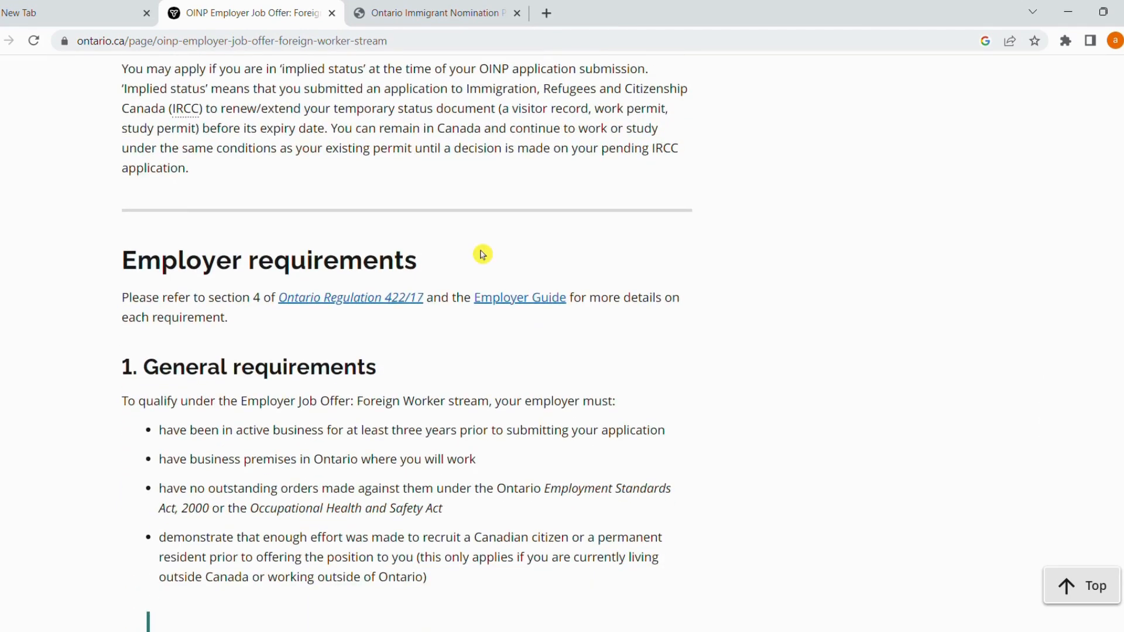
{"action": "scroll", "coordinate": [482, 255], "scroll_direction": "down", "scroll_amount": 1}
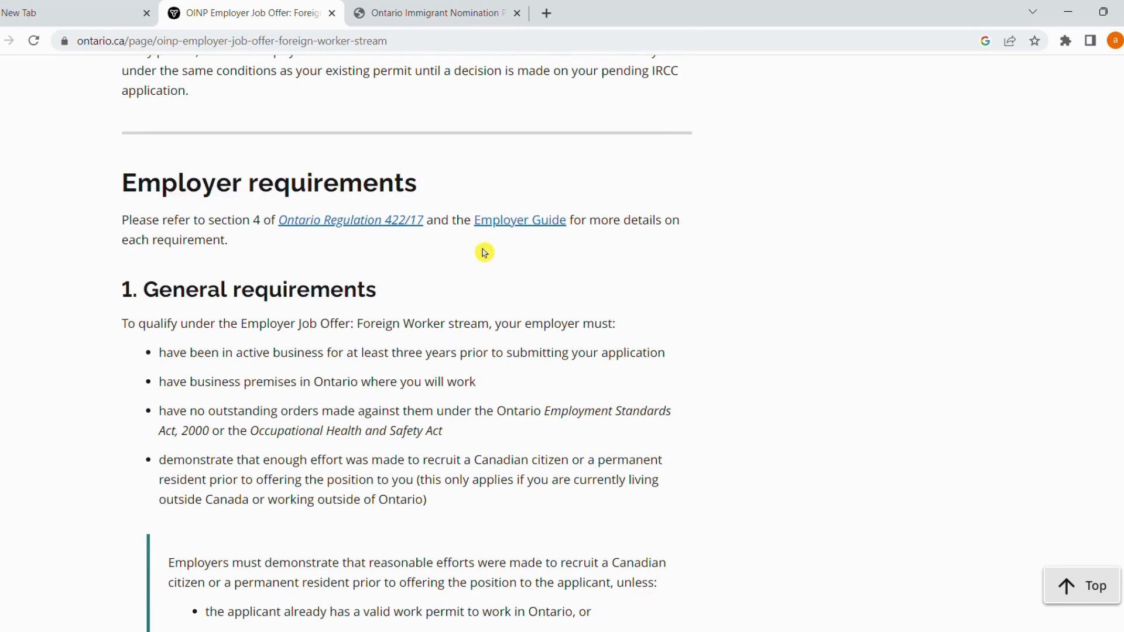
{"action": "scroll", "coordinate": [484, 252], "scroll_direction": "down", "scroll_amount": 1}
{"action": "scroll", "coordinate": [482, 250], "scroll_direction": "down", "scroll_amount": 3}
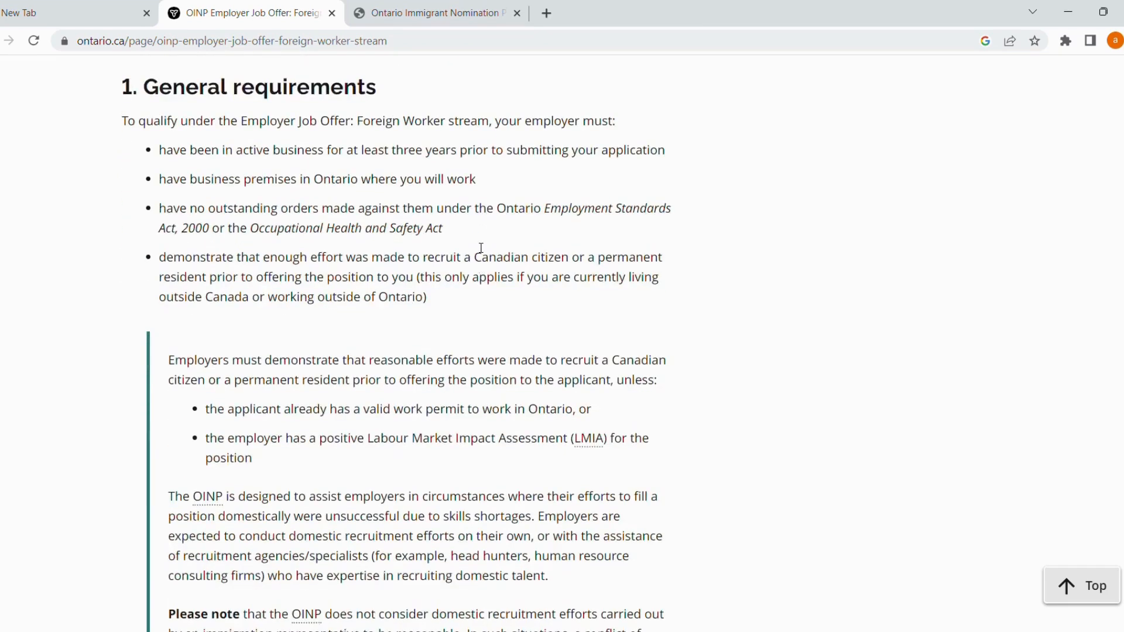
{"action": "scroll", "coordinate": [485, 251], "scroll_direction": "up", "scroll_amount": 3}
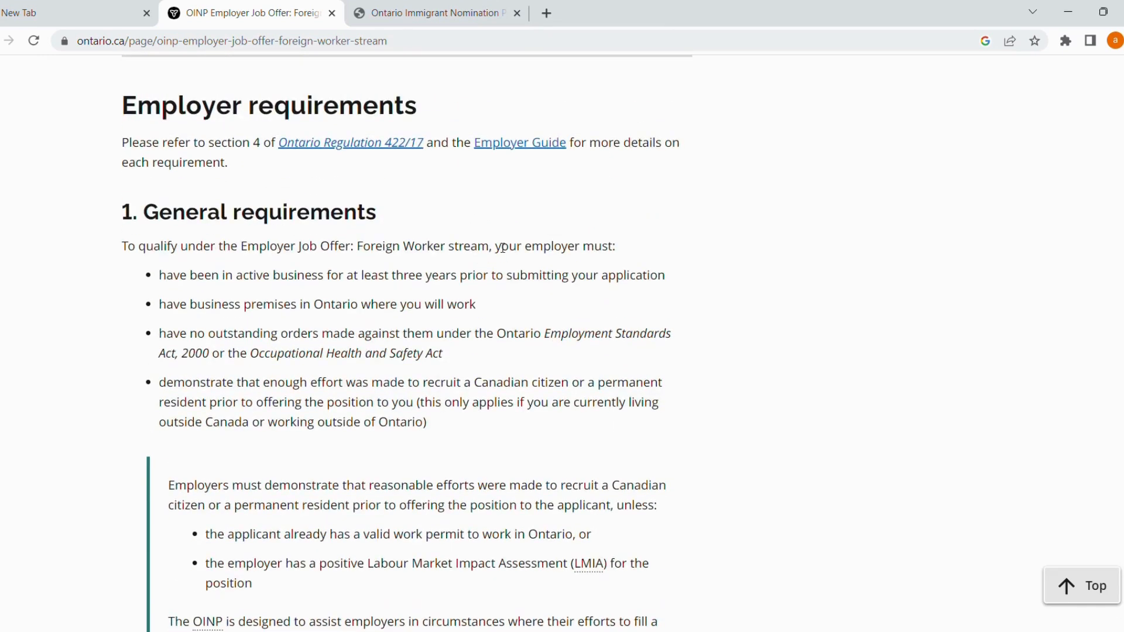
{"action": "left_click", "coordinate": [510, 245]}
{"action": "left_click_drag", "start_coordinate": [1118, 375], "coordinate": [1110, 116]}
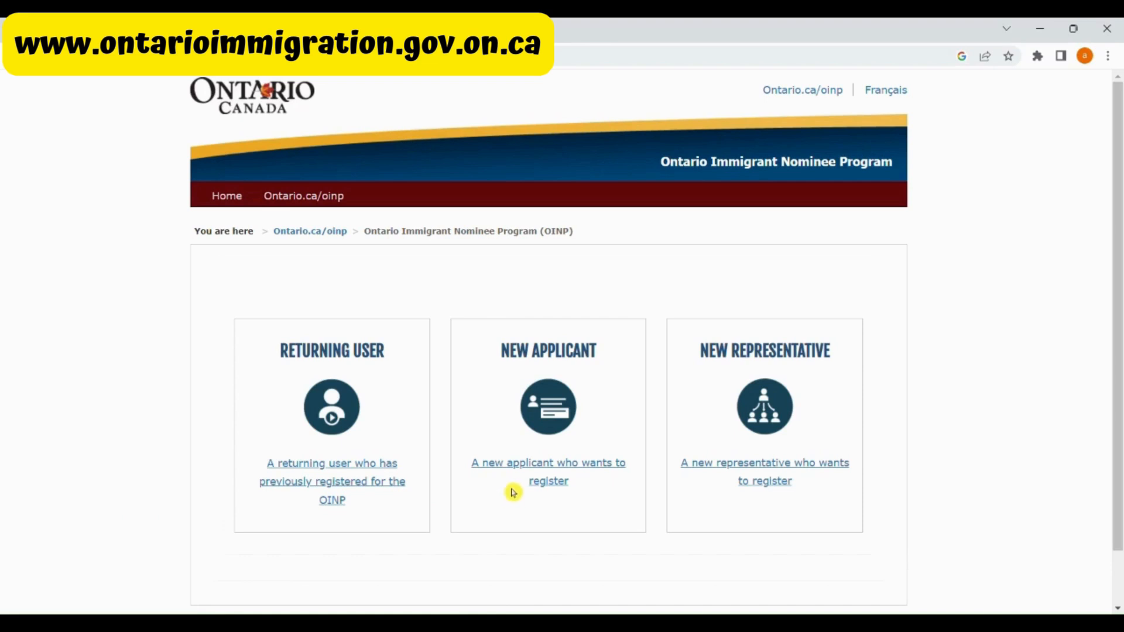
Begin registration as a new applicant in the OINP e-Filing Portal and review the Job Offer, Human Capital and Business streams
{"action": "left_click", "coordinate": [546, 464]}
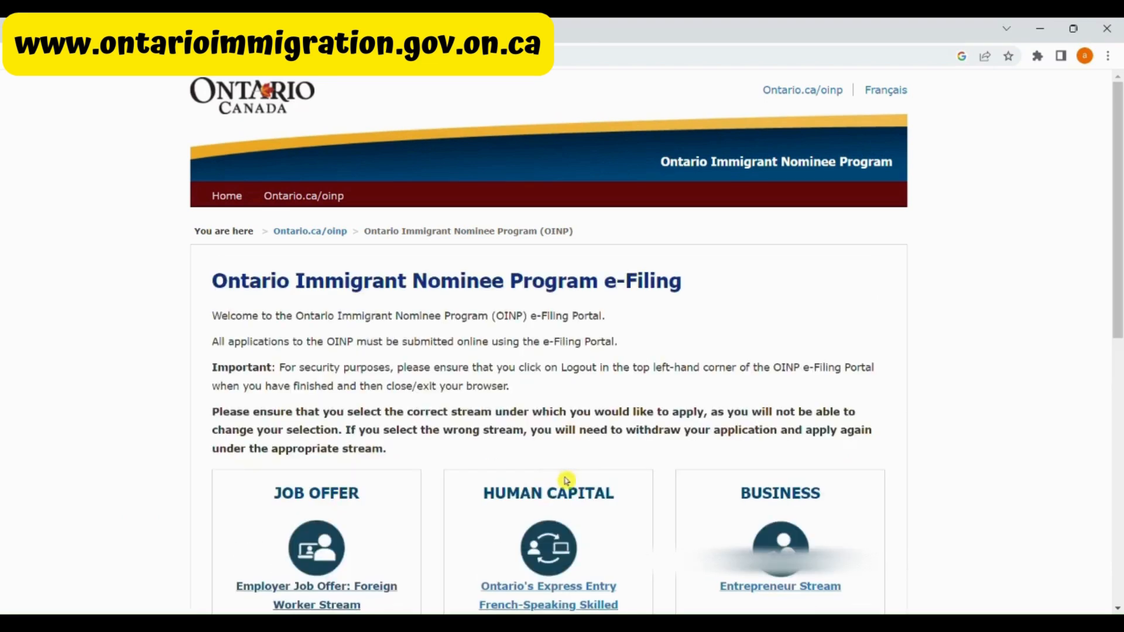
{"action": "scroll", "coordinate": [567, 484], "scroll_direction": "down", "scroll_amount": 1}
{"action": "scroll", "coordinate": [582, 474], "scroll_direction": "down", "scroll_amount": 1}
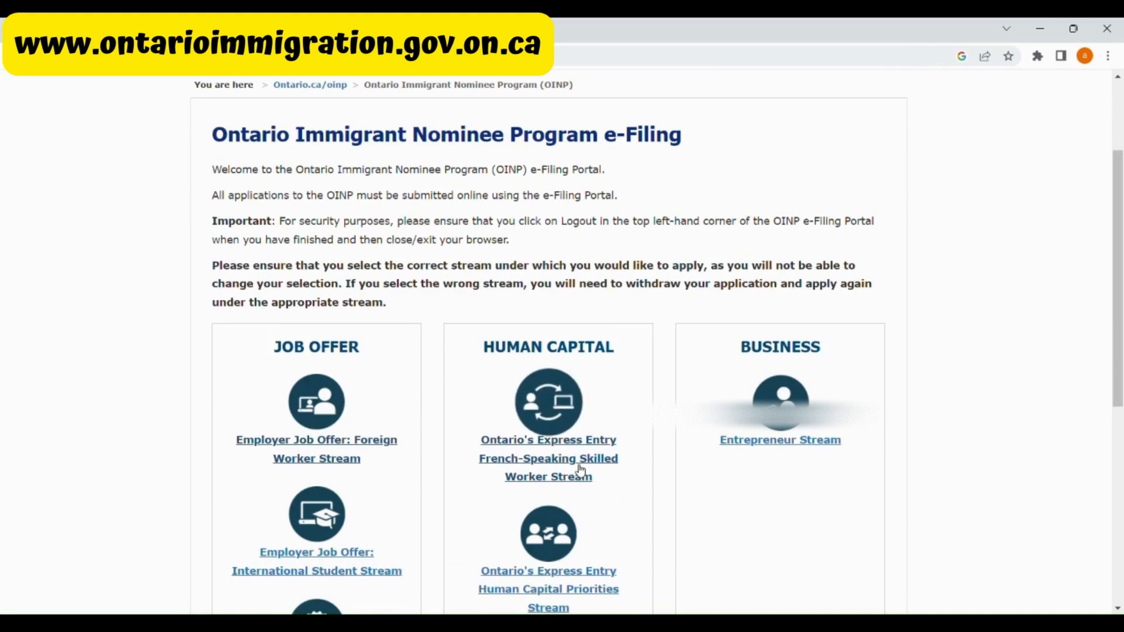
{"action": "scroll", "coordinate": [581, 470], "scroll_direction": "down", "scroll_amount": 1}
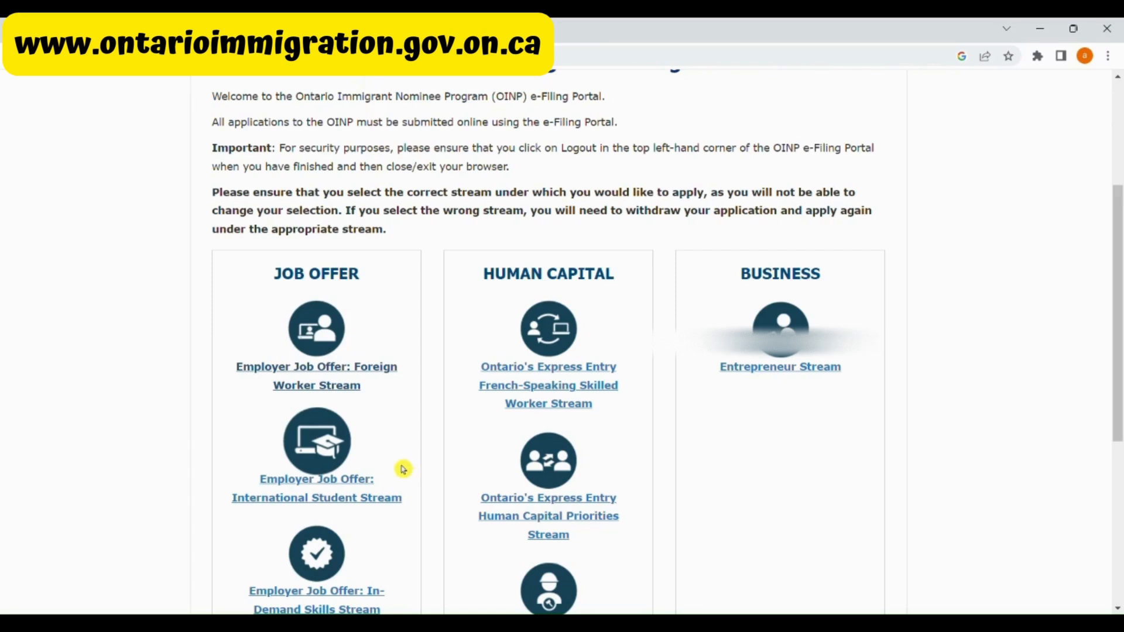
{"action": "scroll", "coordinate": [384, 410], "scroll_direction": "down", "scroll_amount": 1}
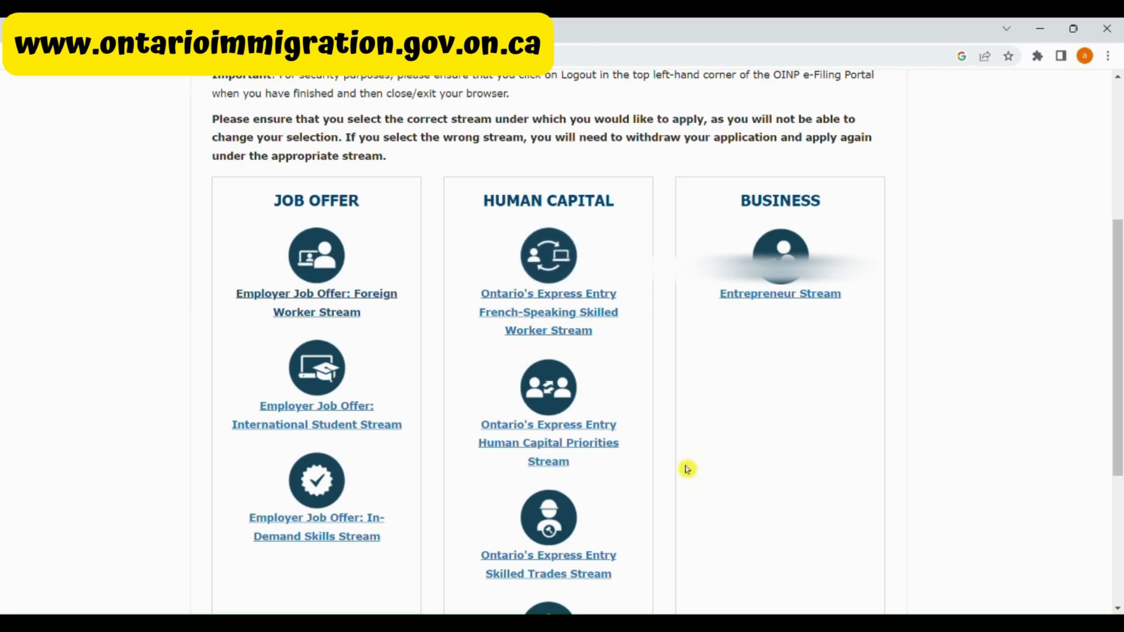
{"action": "scroll", "coordinate": [927, 355], "scroll_direction": "down", "scroll_amount": 4}
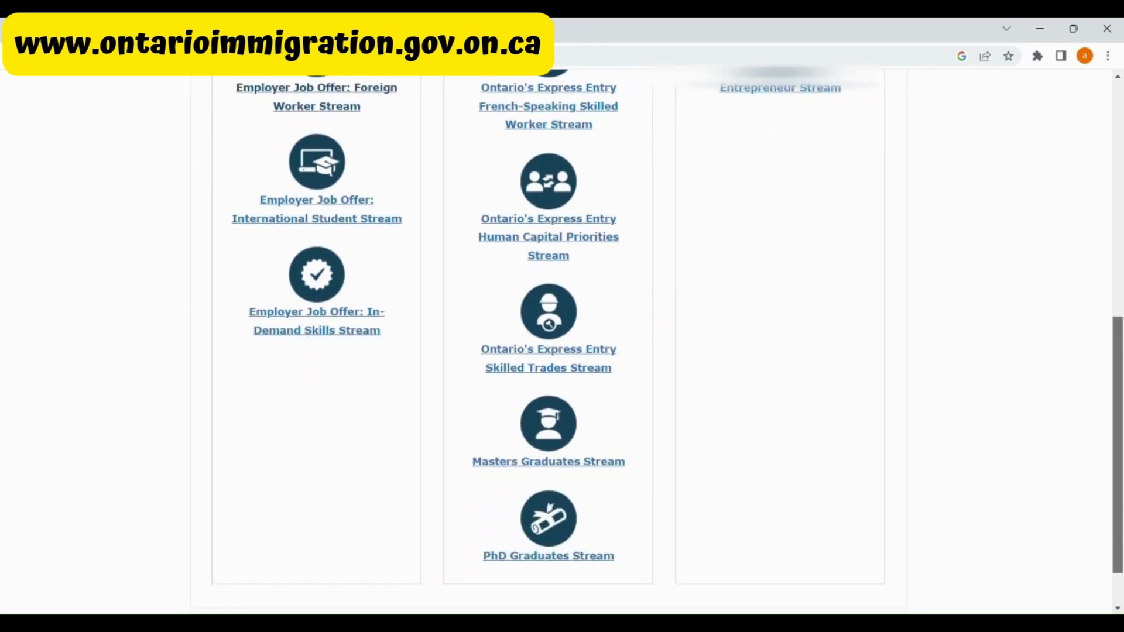
{"action": "left_click_drag", "start_coordinate": [1117, 428], "coordinate": [1115, 332]}
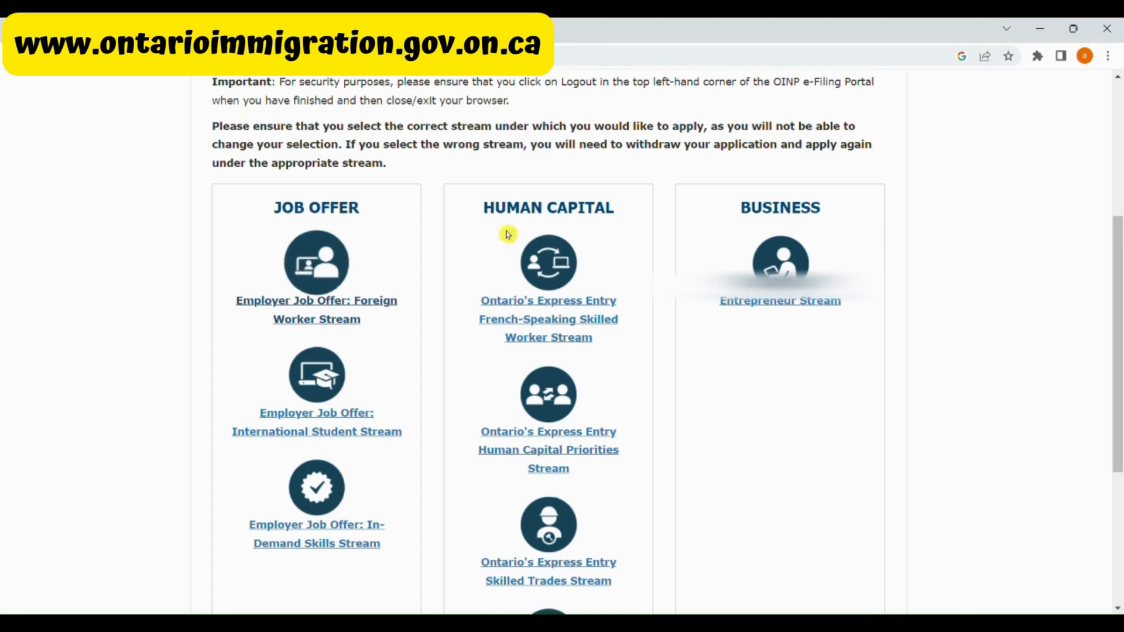
Return to the portal's user type choices and sign in as a returning user with the ONe-key ID and account password
{"action": "scroll", "coordinate": [692, 276], "scroll_direction": "up", "scroll_amount": 4}
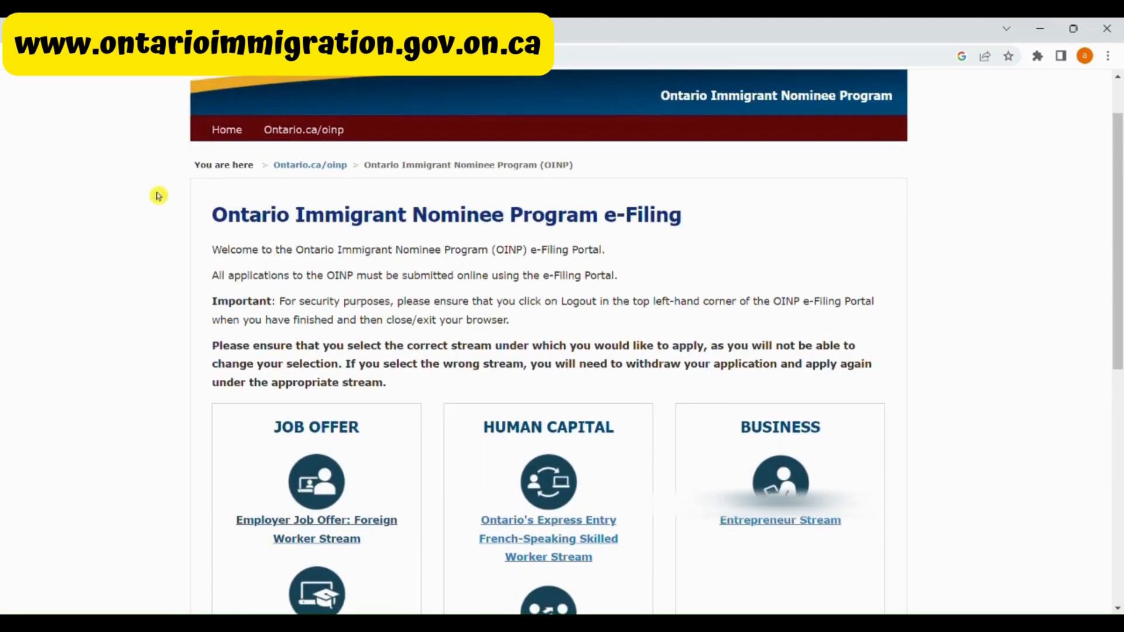
{"action": "left_click", "coordinate": [18, 57]}
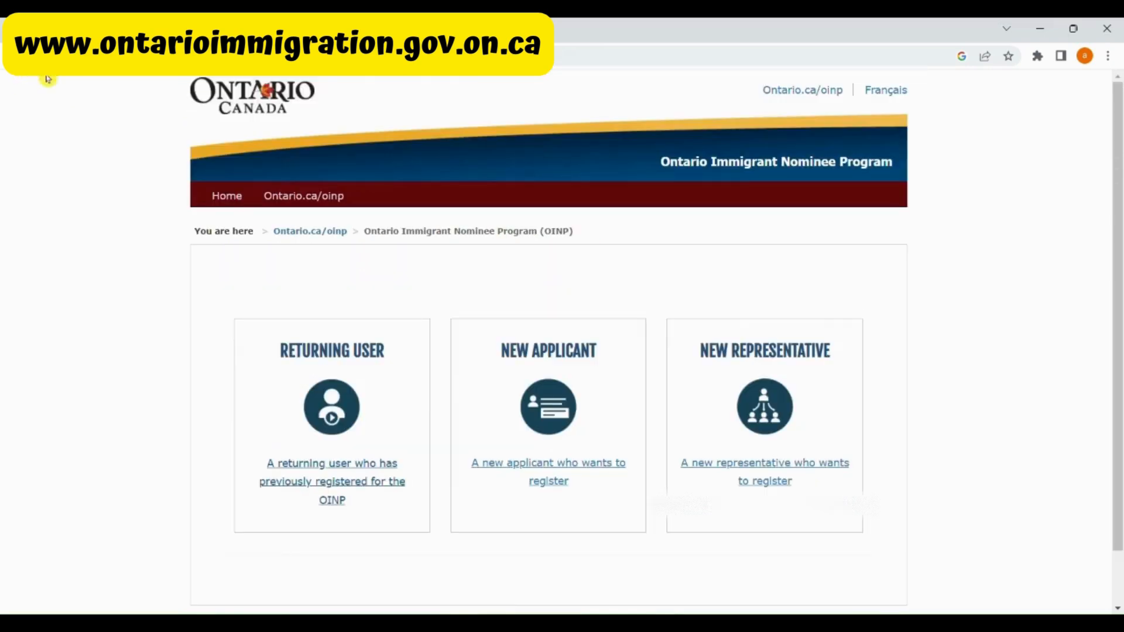
{"action": "left_click", "coordinate": [315, 468]}
{"action": "scroll", "coordinate": [533, 270], "scroll_direction": "down", "scroll_amount": 1}
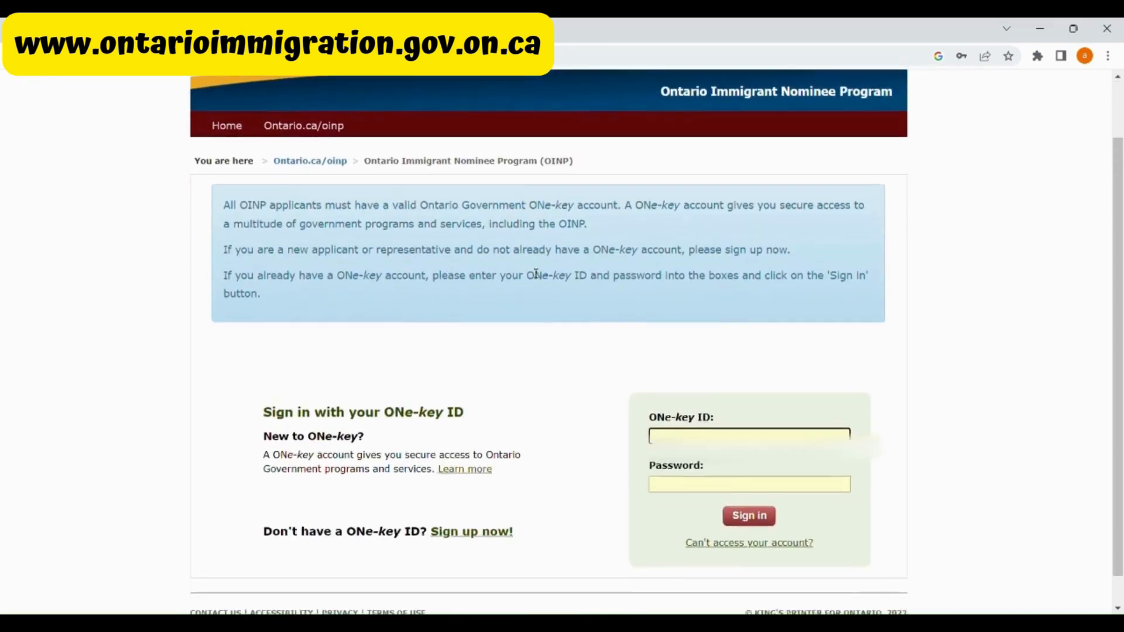
{"action": "left_click", "coordinate": [711, 448]}
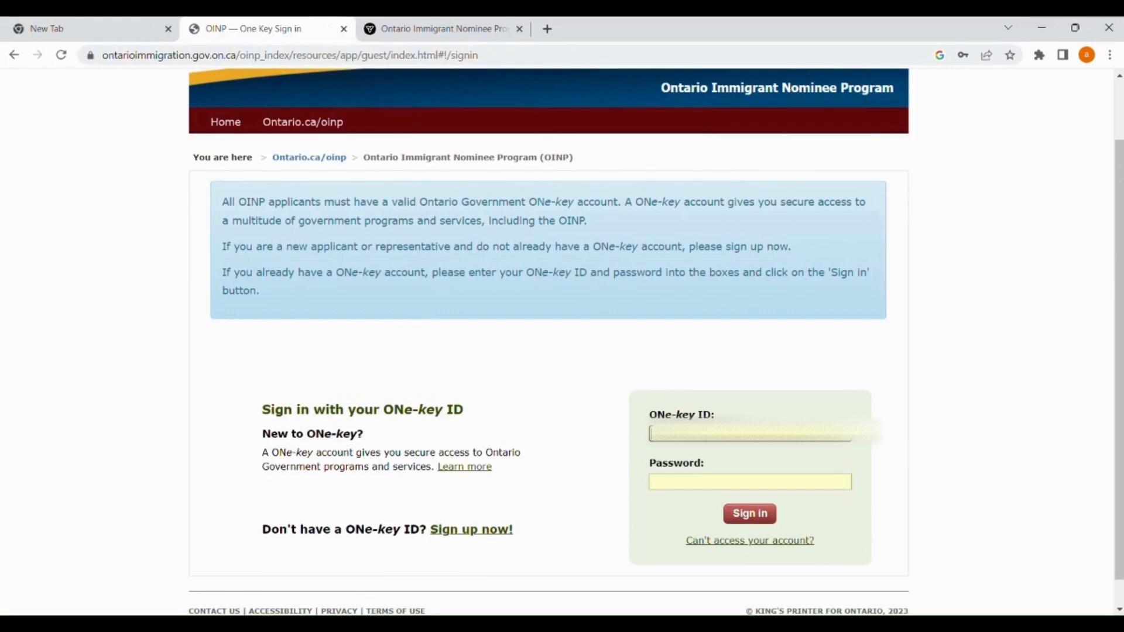
{"action": "left_click", "coordinate": [777, 466]}
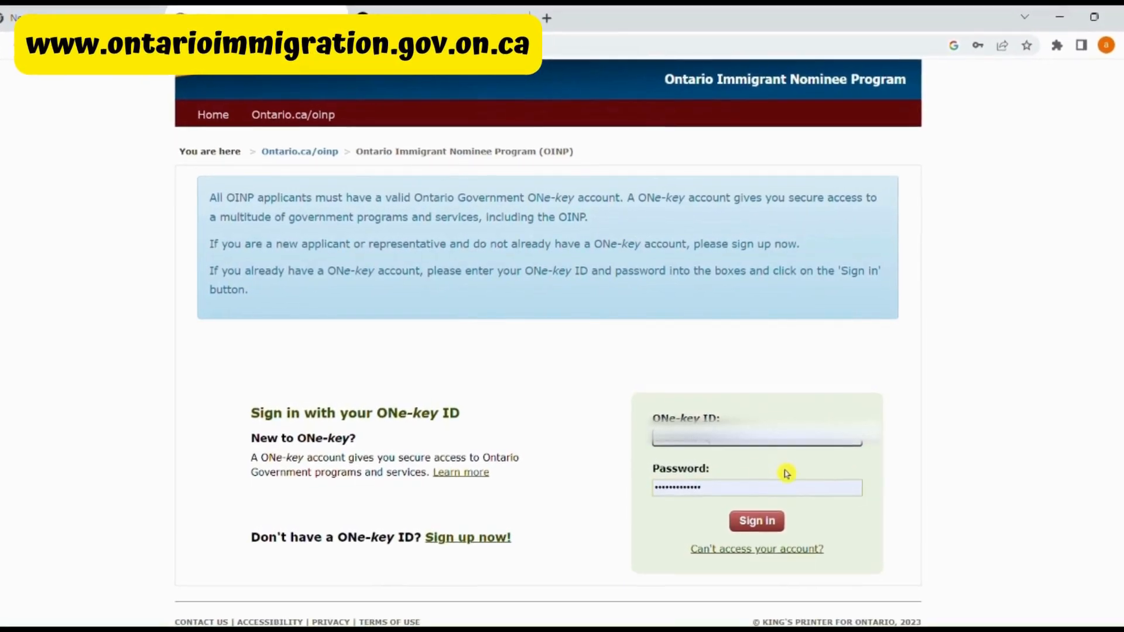
{"action": "left_click", "coordinate": [774, 521]}
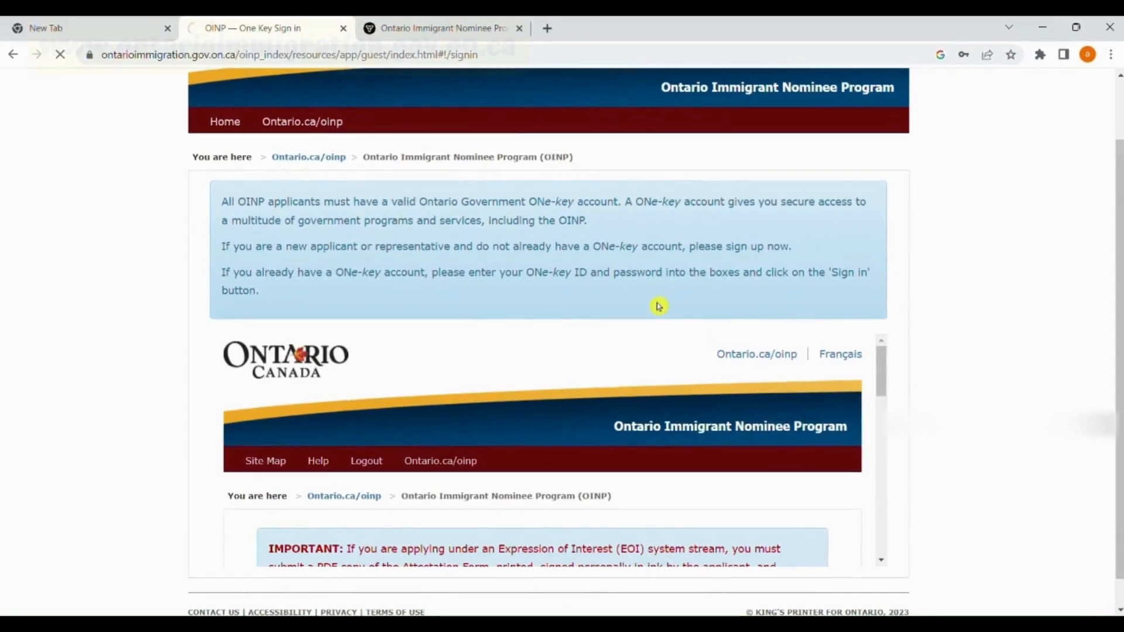
Read the important notice and the notes on registration, deadlines and representatives, and continue to the contact information confirmation
{"action": "scroll", "coordinate": [820, 293], "scroll_direction": "down", "scroll_amount": 5}
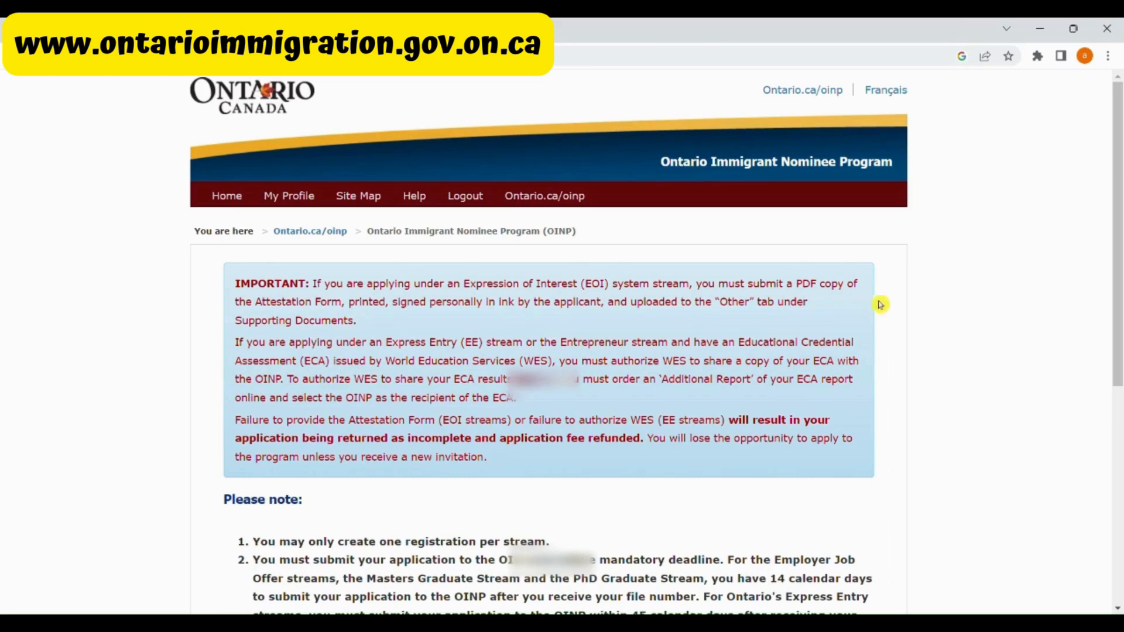
{"action": "scroll", "coordinate": [887, 305], "scroll_direction": "down", "scroll_amount": 6}
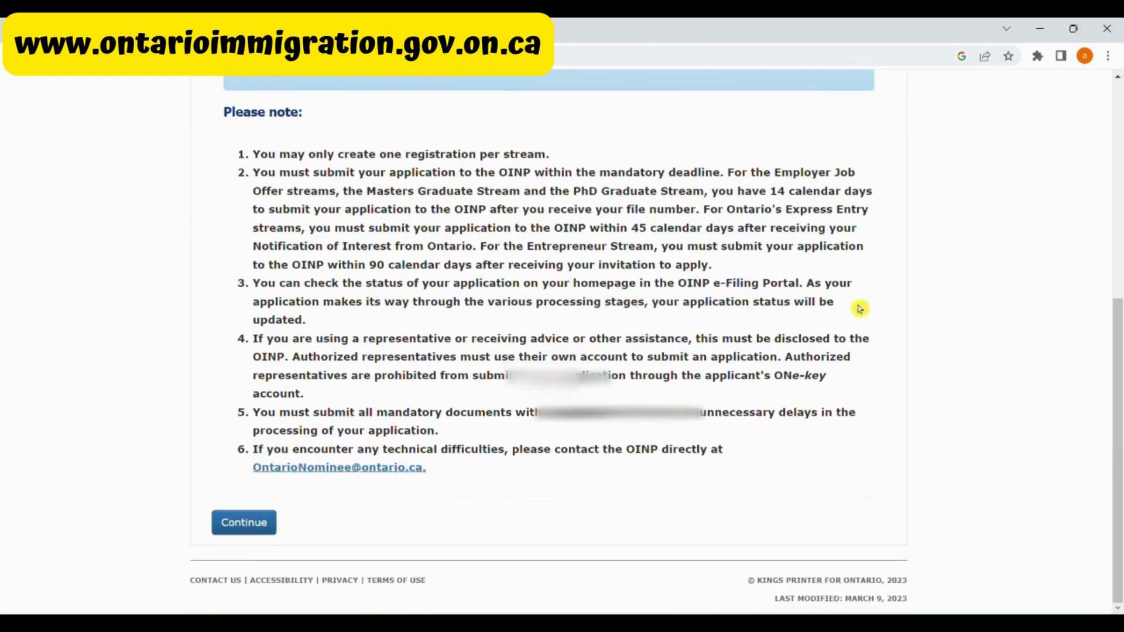
{"action": "left_click", "coordinate": [256, 530]}
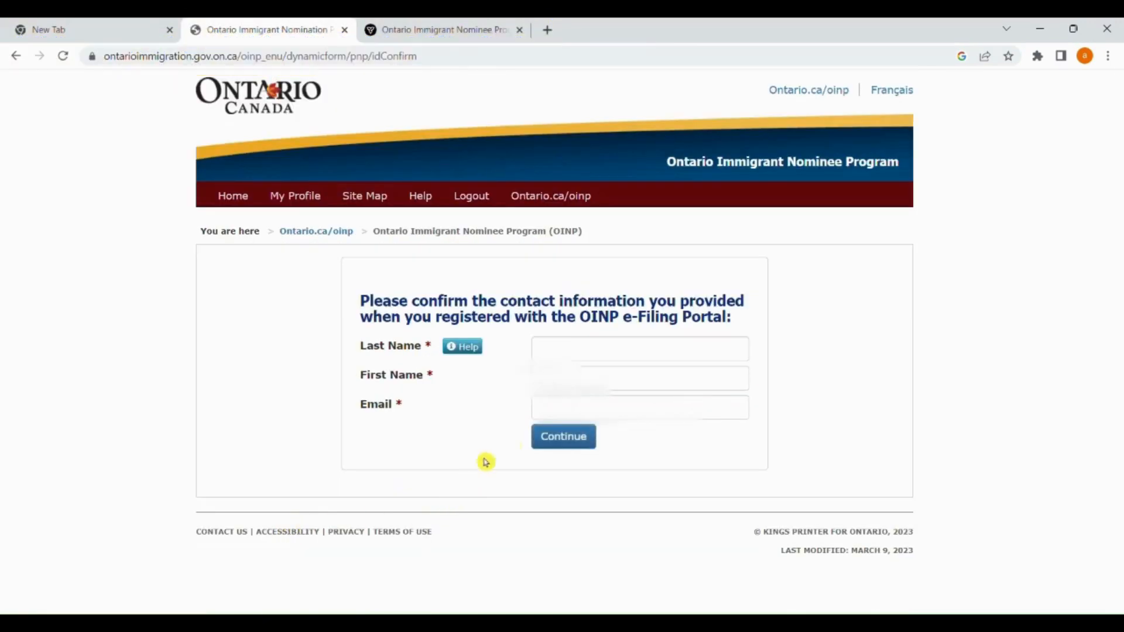
Confirm the registered contact information by filling in the applicant's last name, first name and email, and continue to the applications overview
{"action": "left_click", "coordinate": [666, 386]}
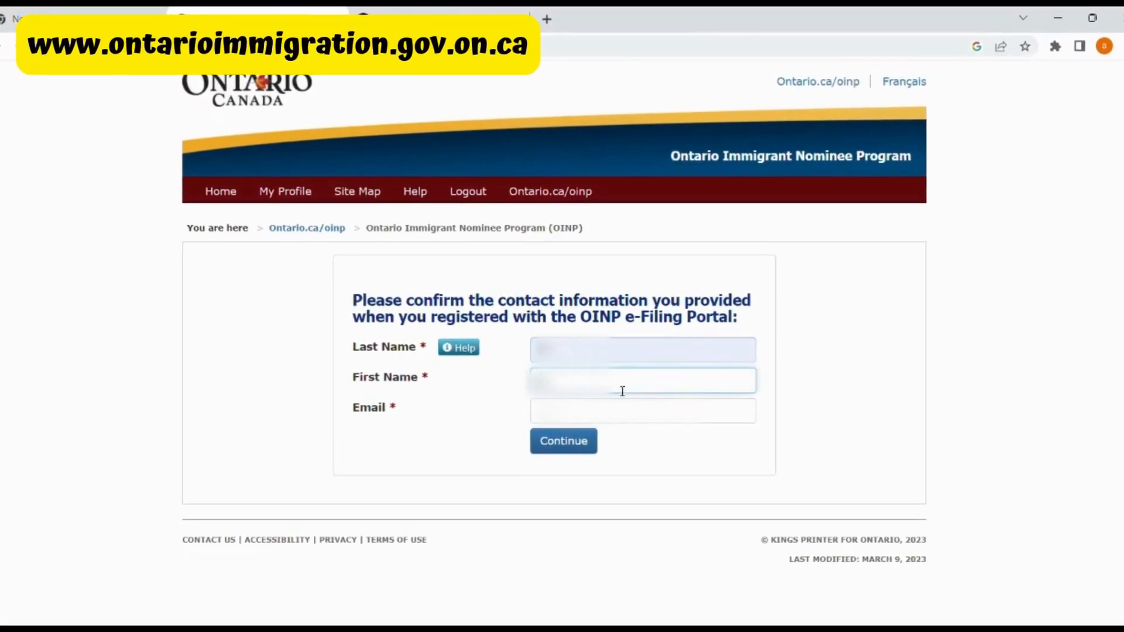
{"action": "left_click", "coordinate": [614, 418]}
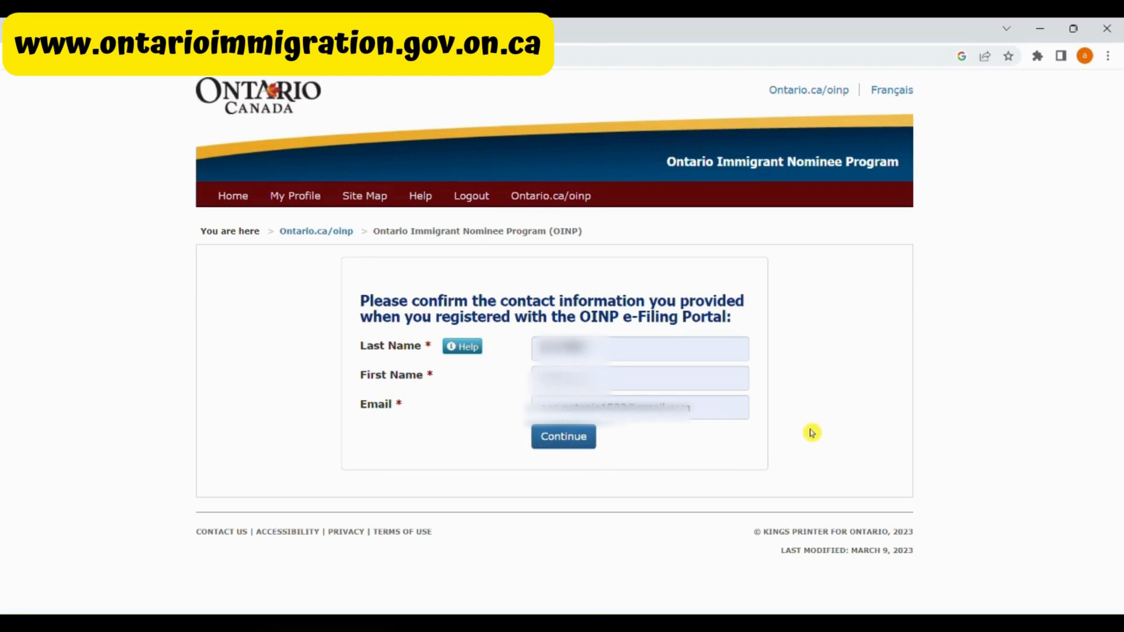
{"action": "left_click", "coordinate": [564, 438]}
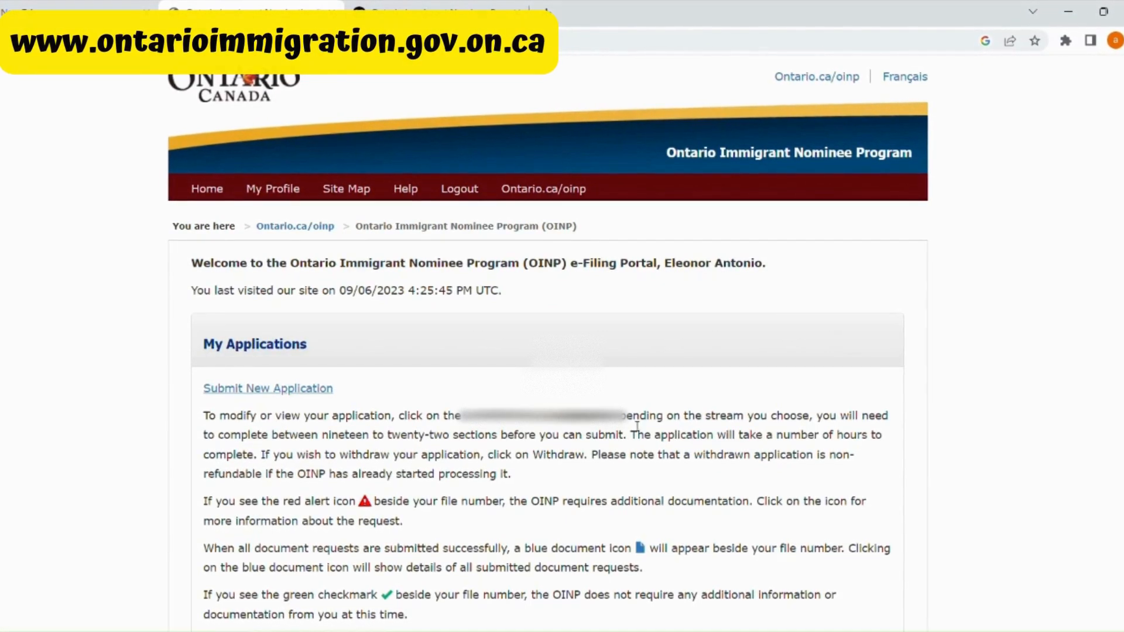
Open the Employer Job Offer – Foreign Worker application submitted on 16/05/2023 from My Applications
{"action": "scroll", "coordinate": [562, 351], "scroll_direction": "down", "scroll_amount": 2}
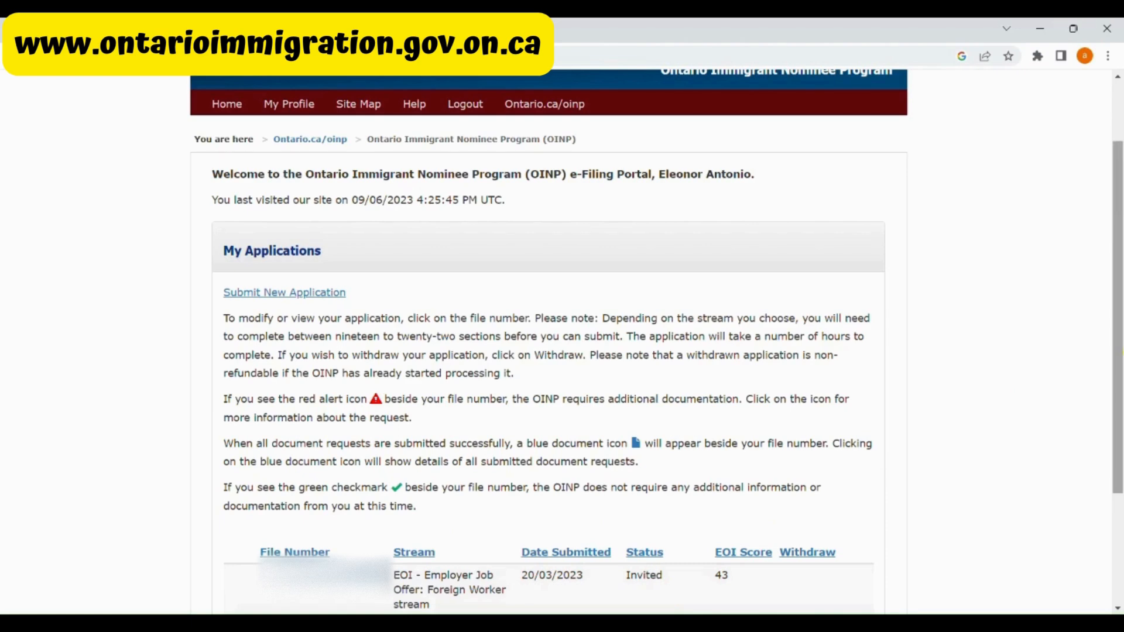
{"action": "scroll", "coordinate": [1118, 379], "scroll_direction": "down", "scroll_amount": 1}
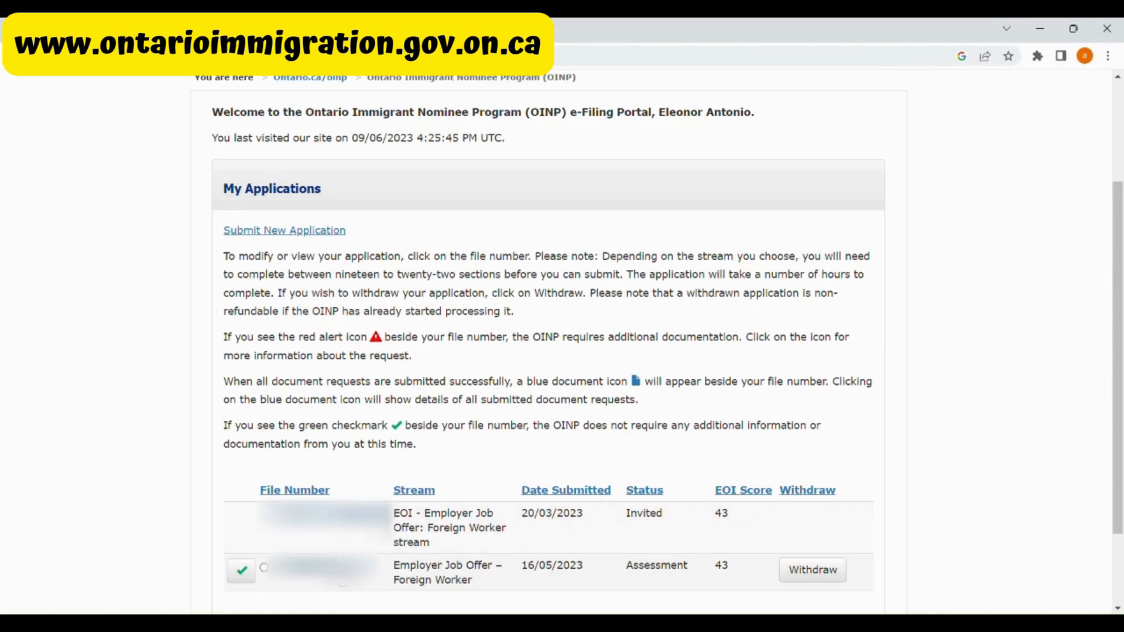
{"action": "left_click", "coordinate": [359, 582]}
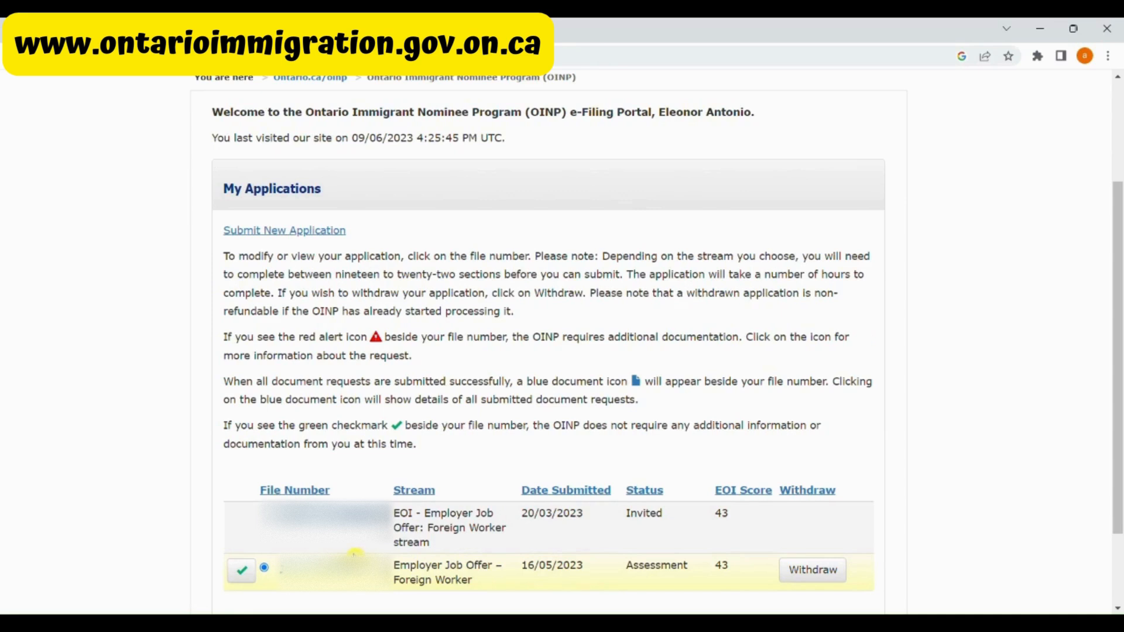
{"action": "left_click", "coordinate": [354, 556]}
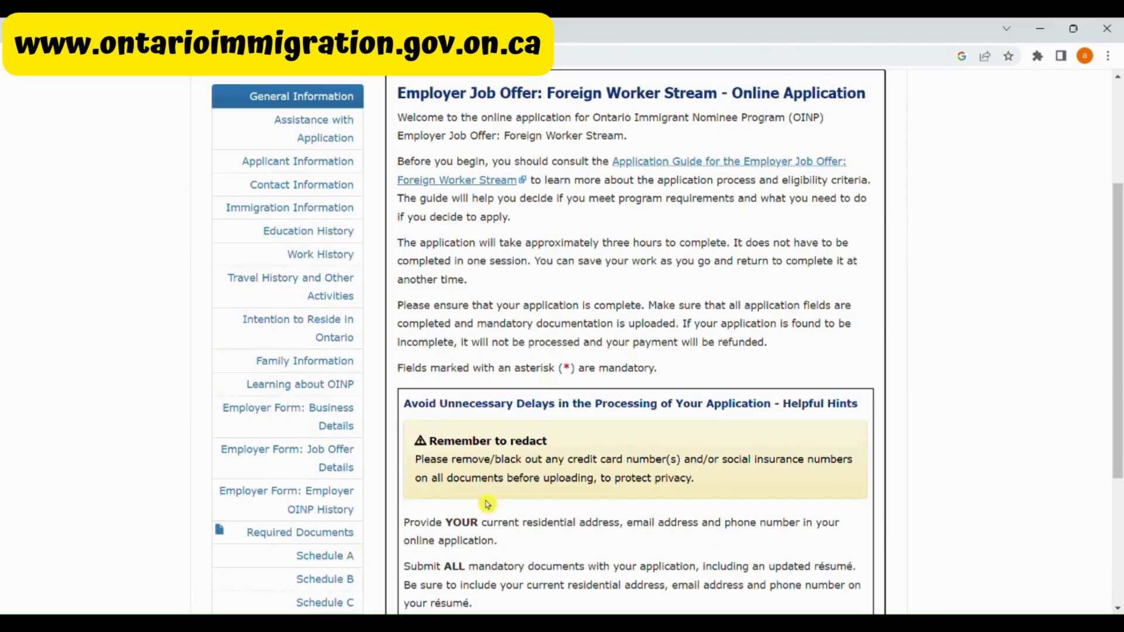
Read the application's General Information, including the helpful hints on avoiding processing delays, and continue to Assistance with Application
{"action": "scroll", "coordinate": [621, 261], "scroll_direction": "up", "scroll_amount": 1}
{"action": "scroll", "coordinate": [621, 261], "scroll_direction": "up", "scroll_amount": 1}
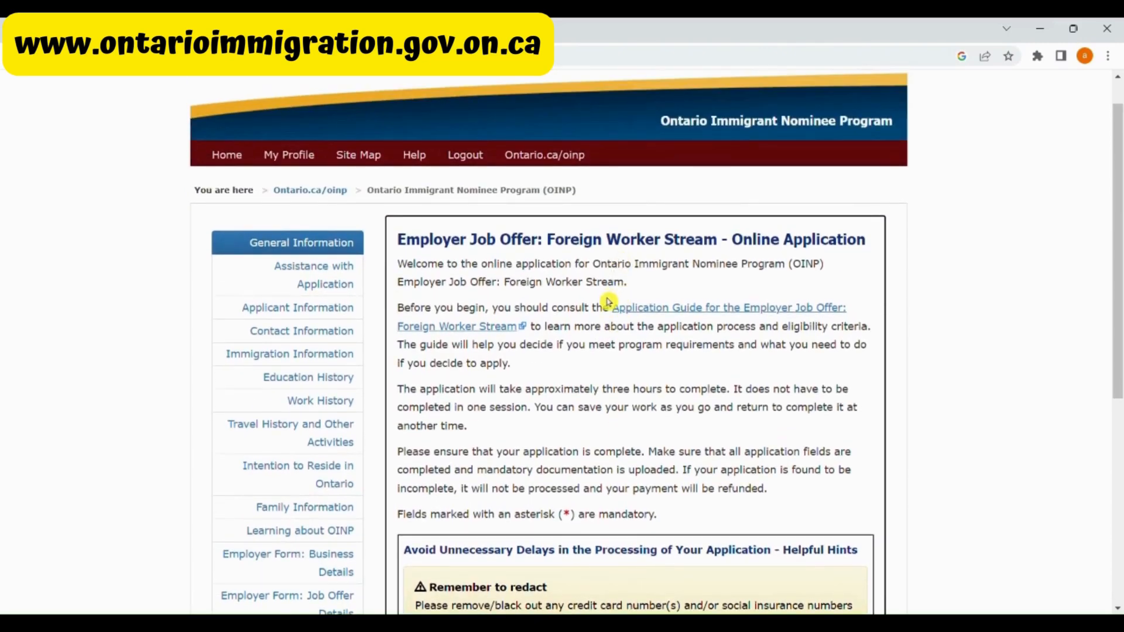
{"action": "scroll", "coordinate": [606, 302], "scroll_direction": "down", "scroll_amount": 1}
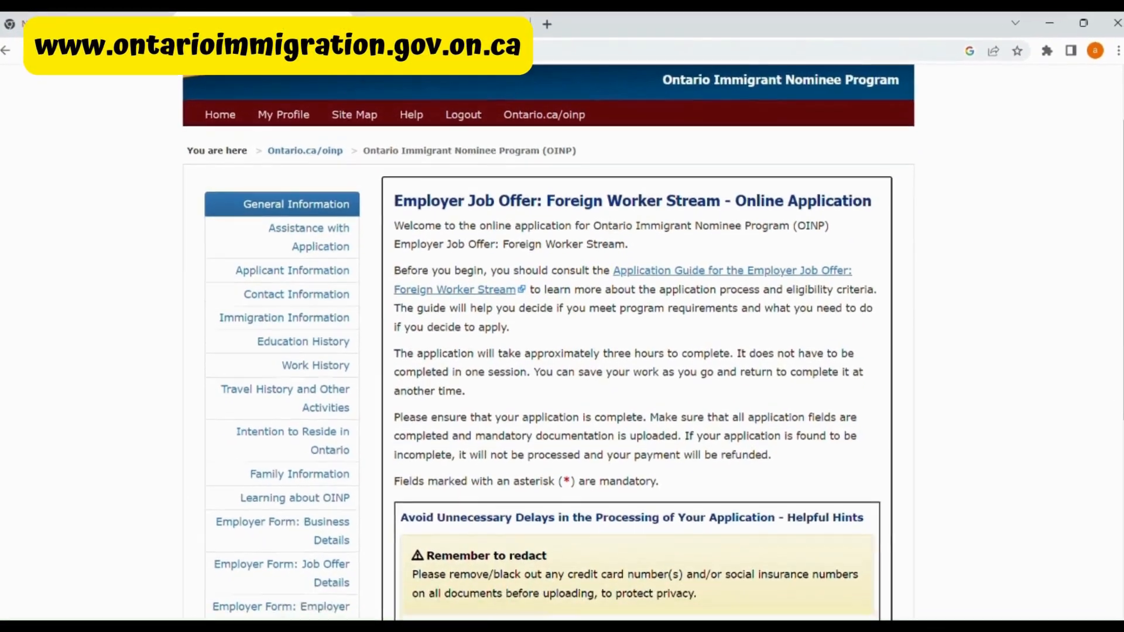
{"action": "scroll", "coordinate": [363, 210], "scroll_direction": "down", "scroll_amount": 1}
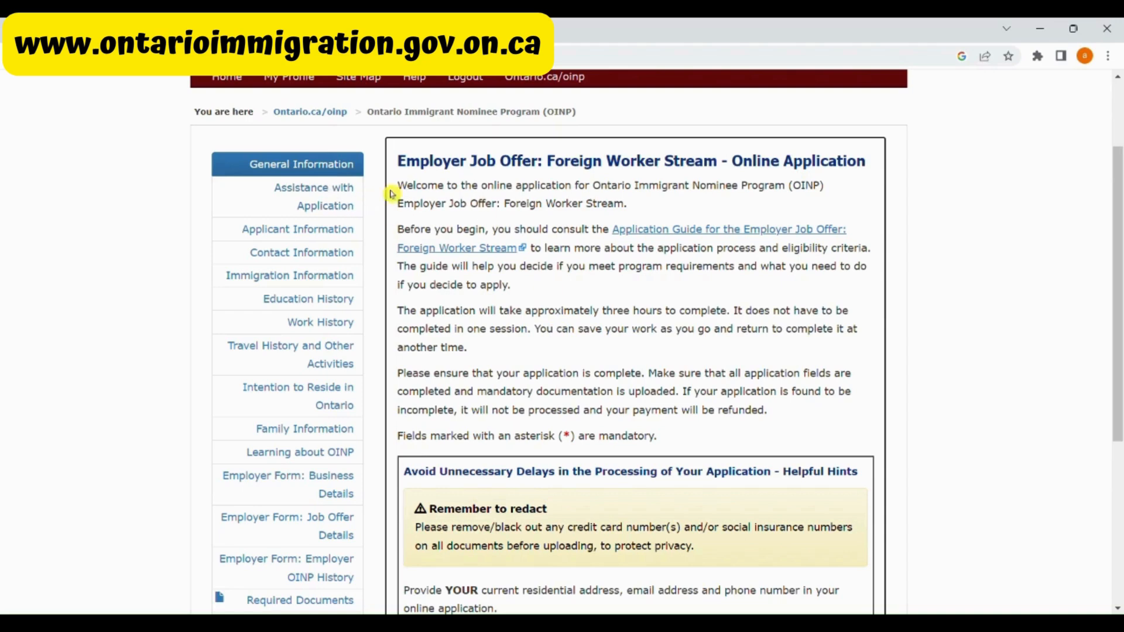
{"action": "scroll", "coordinate": [480, 193], "scroll_direction": "down", "scroll_amount": 2}
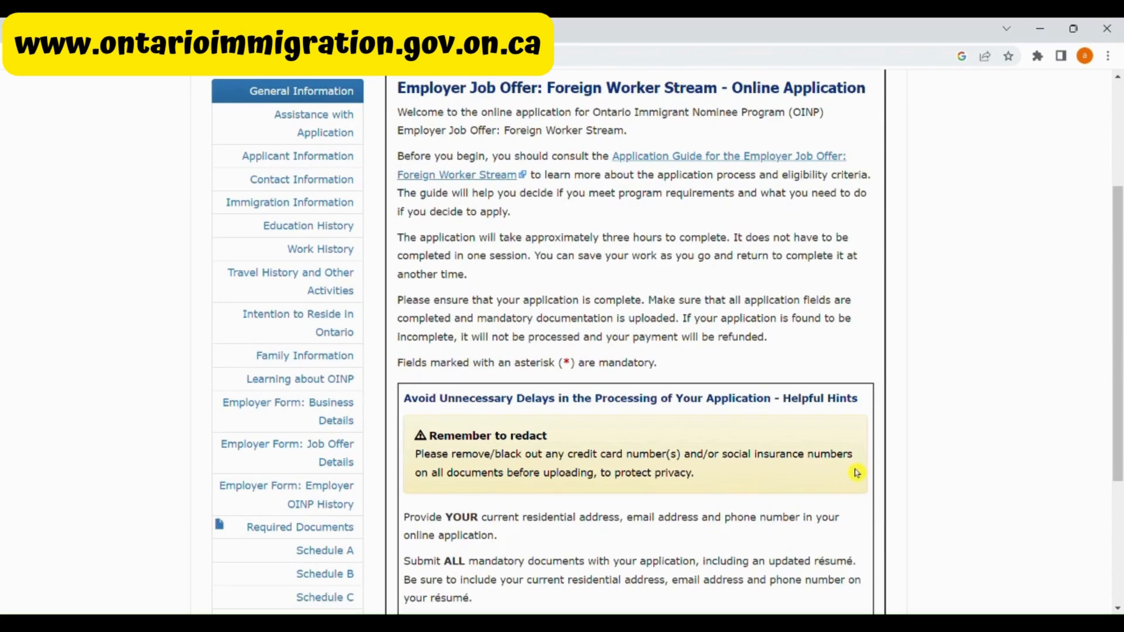
{"action": "scroll", "coordinate": [855, 469], "scroll_direction": "down", "scroll_amount": 3}
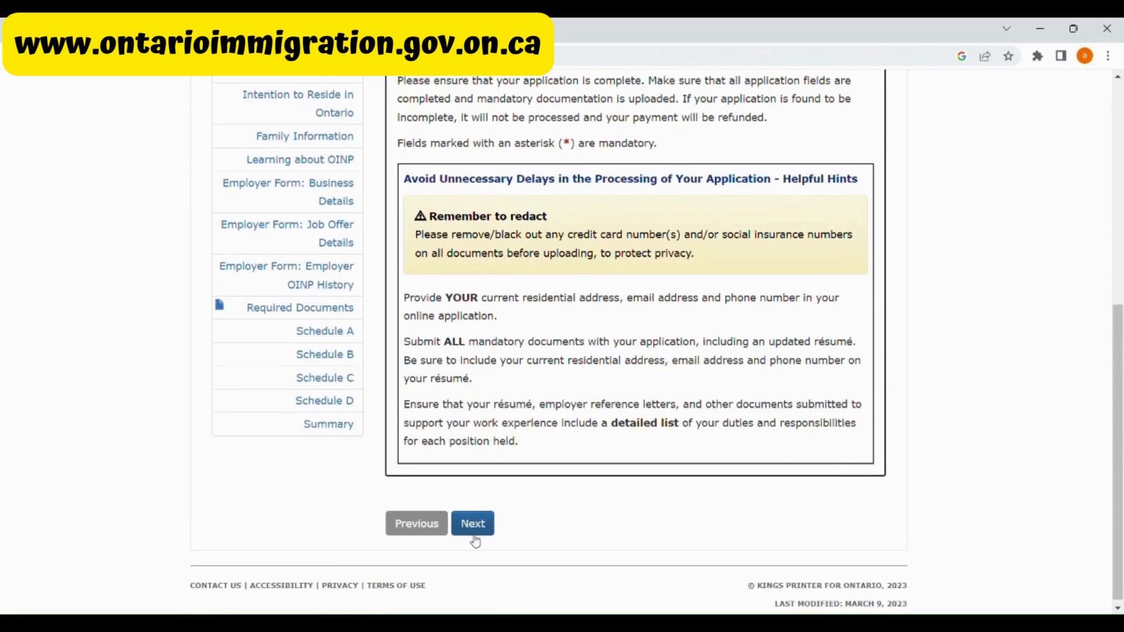
{"action": "left_click", "coordinate": [476, 530]}
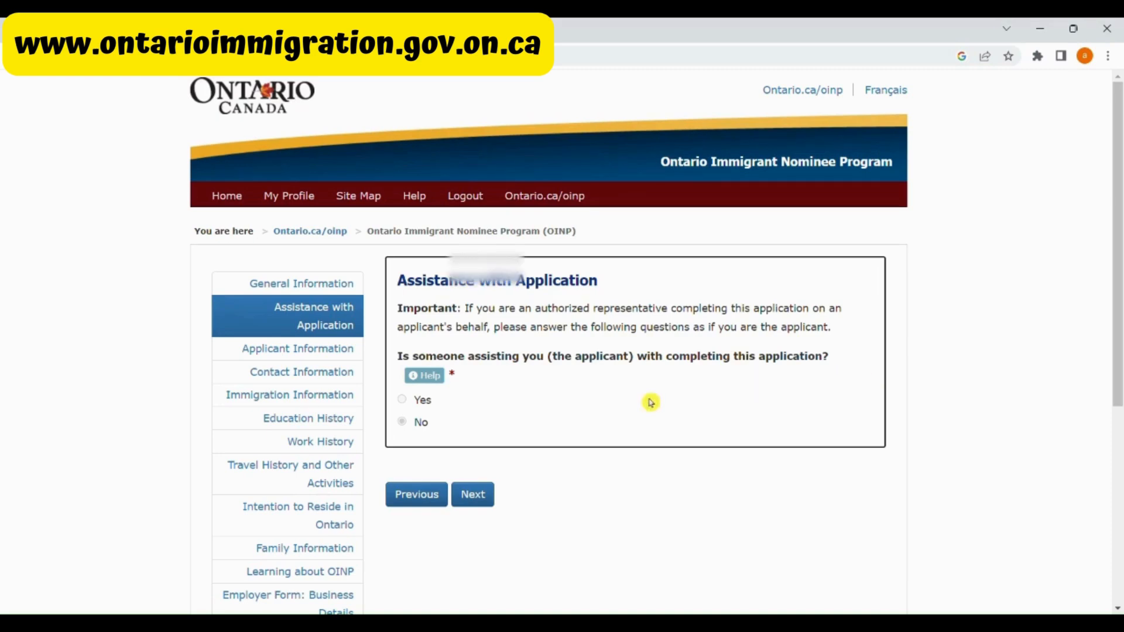
Continue to Applicant Information and review the fields for names, date of birth, country and place of birth, and gender
{"action": "left_click", "coordinate": [489, 505]}
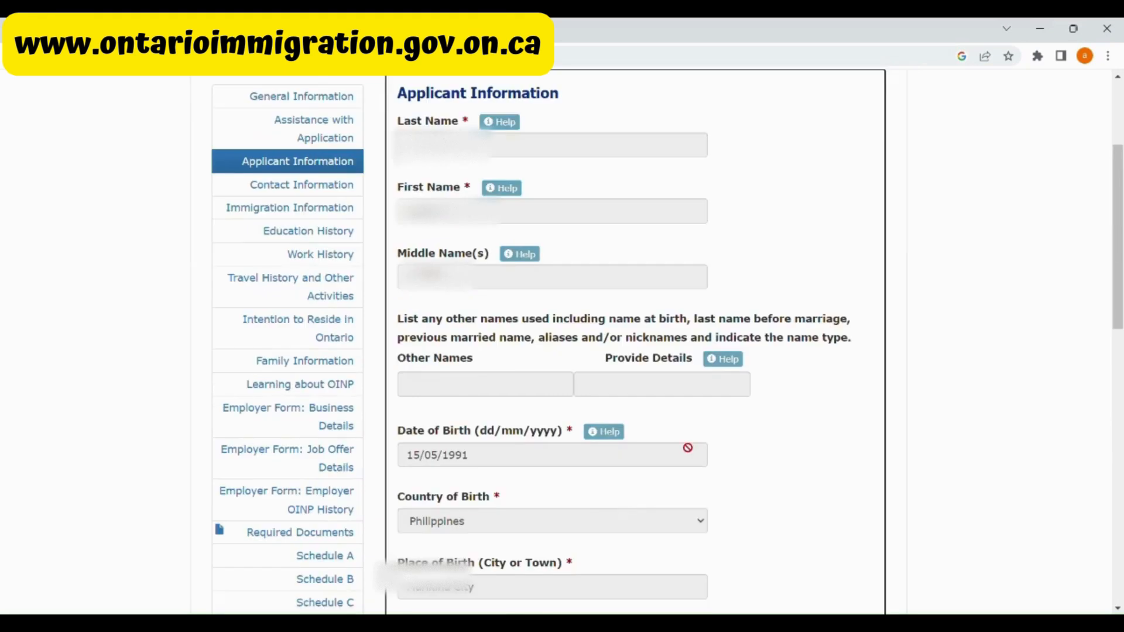
{"action": "scroll", "coordinate": [683, 446], "scroll_direction": "up", "scroll_amount": 3}
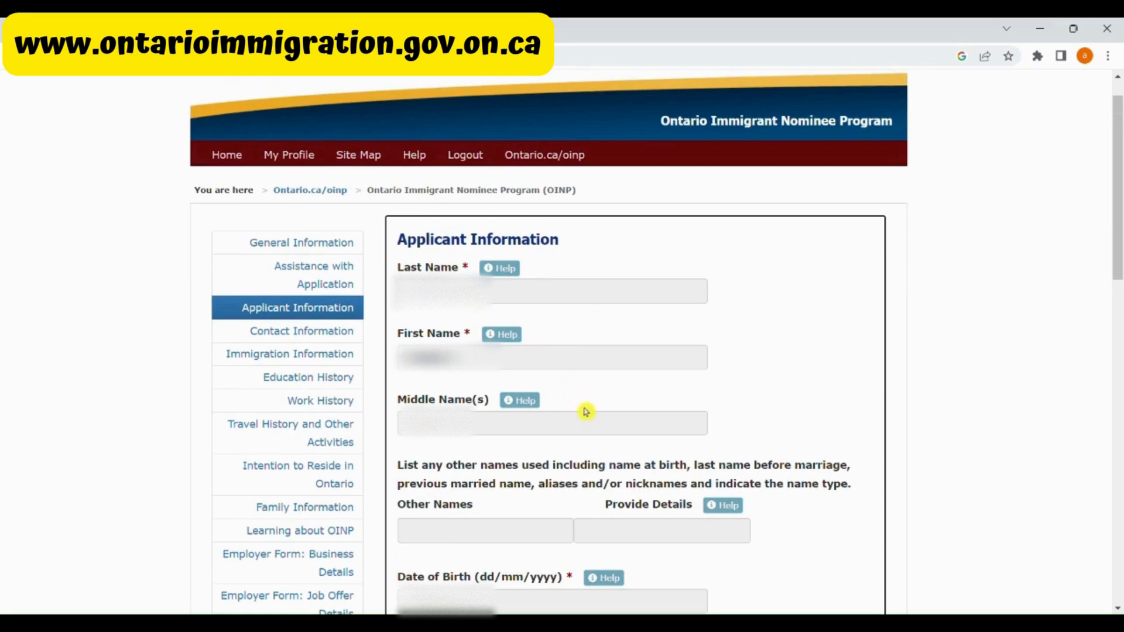
{"action": "scroll", "coordinate": [782, 375], "scroll_direction": "down", "scroll_amount": 1}
{"action": "scroll", "coordinate": [782, 377], "scroll_direction": "down", "scroll_amount": 1}
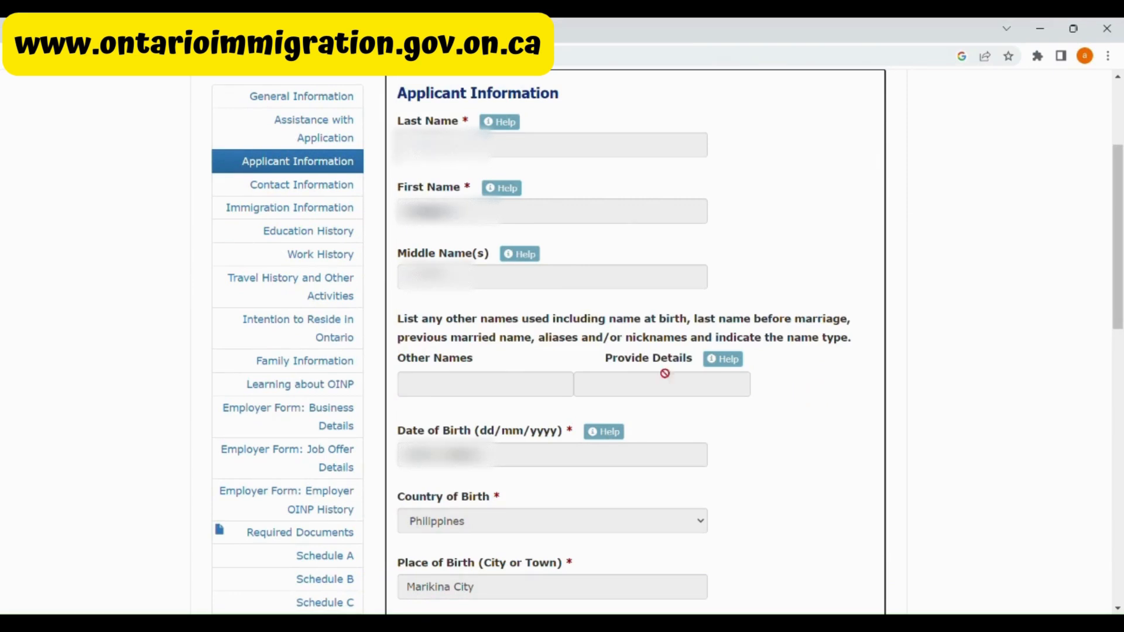
{"action": "scroll", "coordinate": [786, 439], "scroll_direction": "down", "scroll_amount": 1}
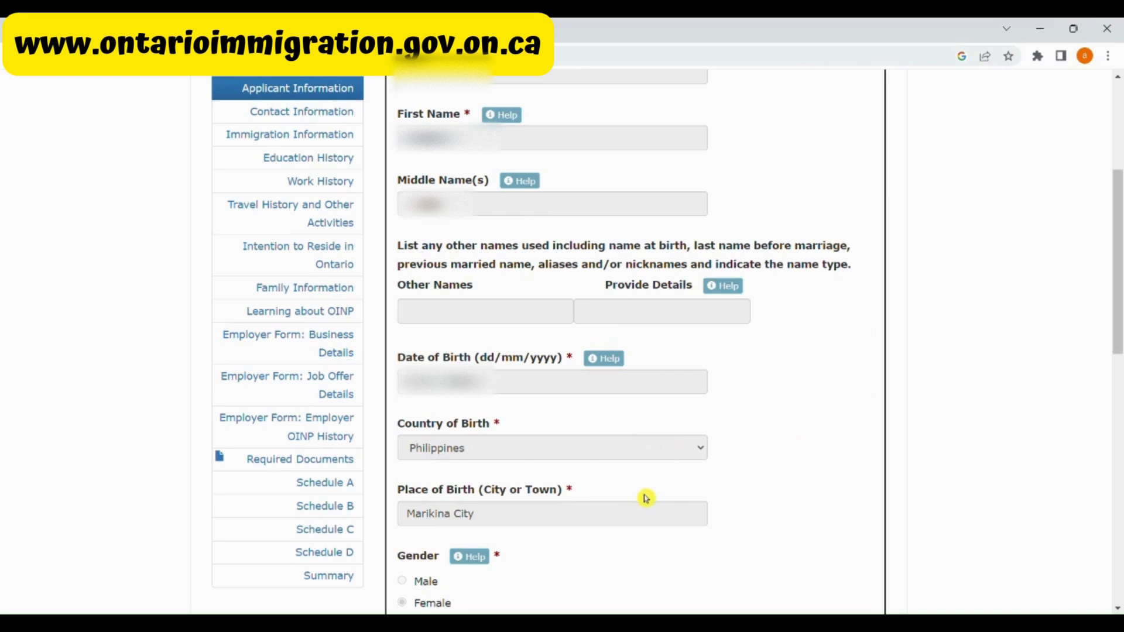
{"action": "scroll", "coordinate": [626, 497], "scroll_direction": "down", "scroll_amount": 1}
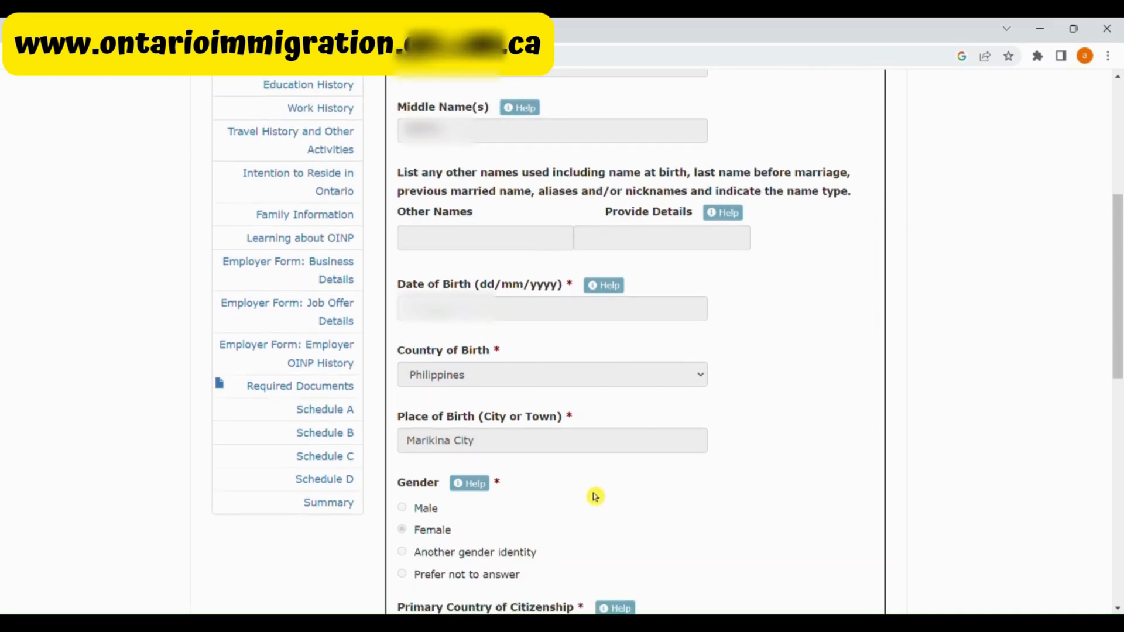
{"action": "scroll", "coordinate": [597, 489], "scroll_direction": "down", "scroll_amount": 1}
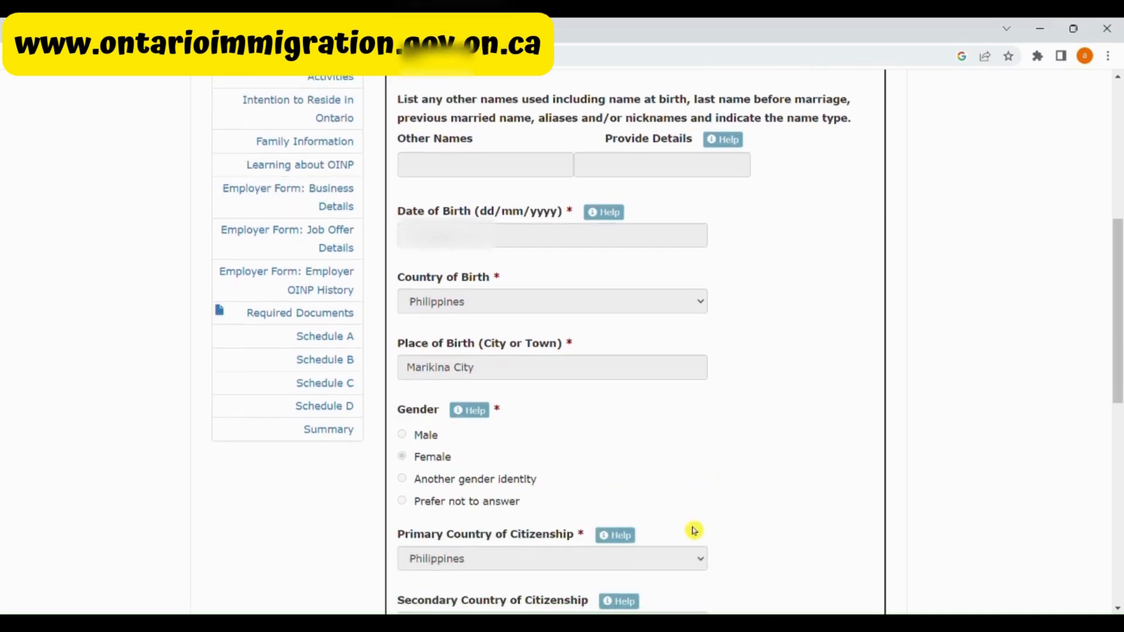
Review the applicant's citizenship, country of residence, marital status and passport fields
{"action": "scroll", "coordinate": [694, 529], "scroll_direction": "down", "scroll_amount": 1}
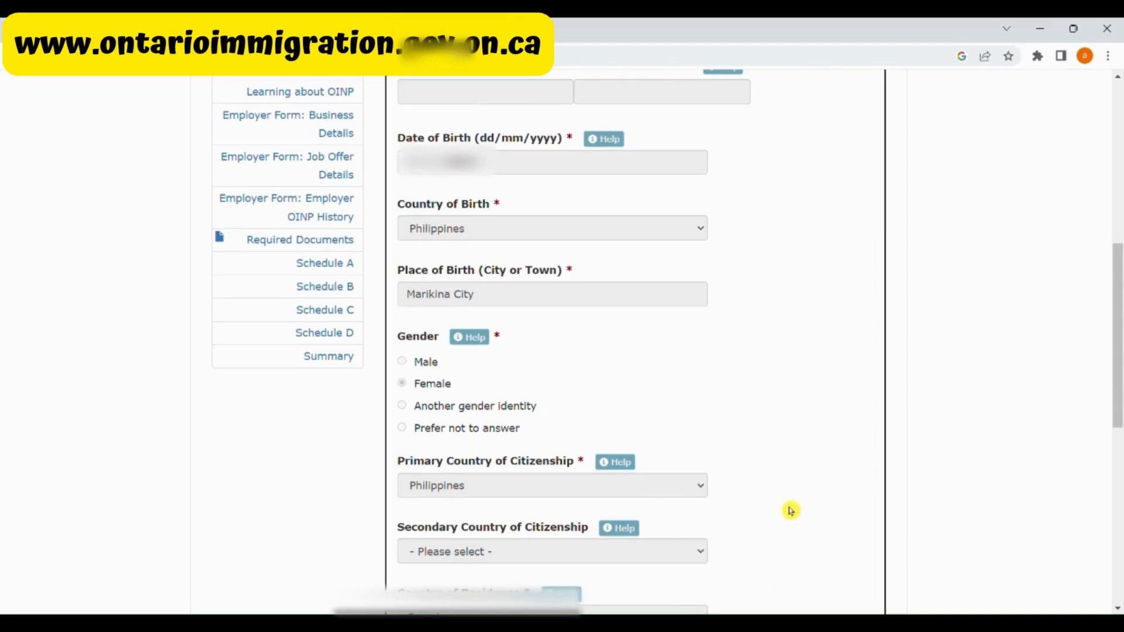
{"action": "scroll", "coordinate": [612, 524], "scroll_direction": "down", "scroll_amount": 1}
{"action": "scroll", "coordinate": [687, 499], "scroll_direction": "down", "scroll_amount": 1}
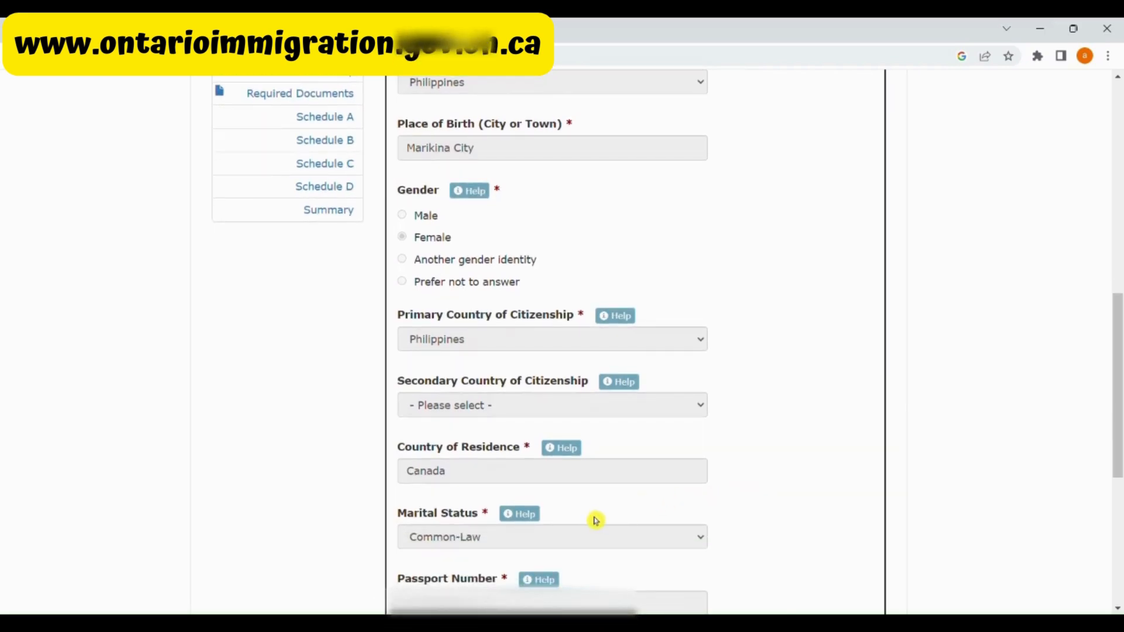
{"action": "scroll", "coordinate": [679, 494], "scroll_direction": "down", "scroll_amount": 1}
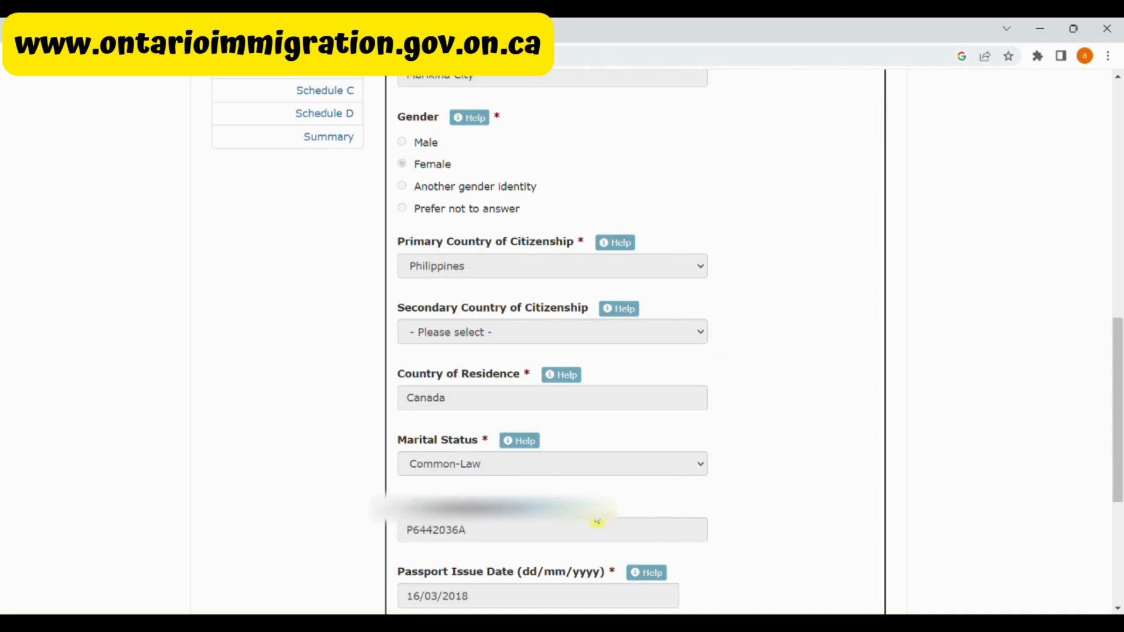
{"action": "scroll", "coordinate": [596, 521], "scroll_direction": "down", "scroll_amount": 3}
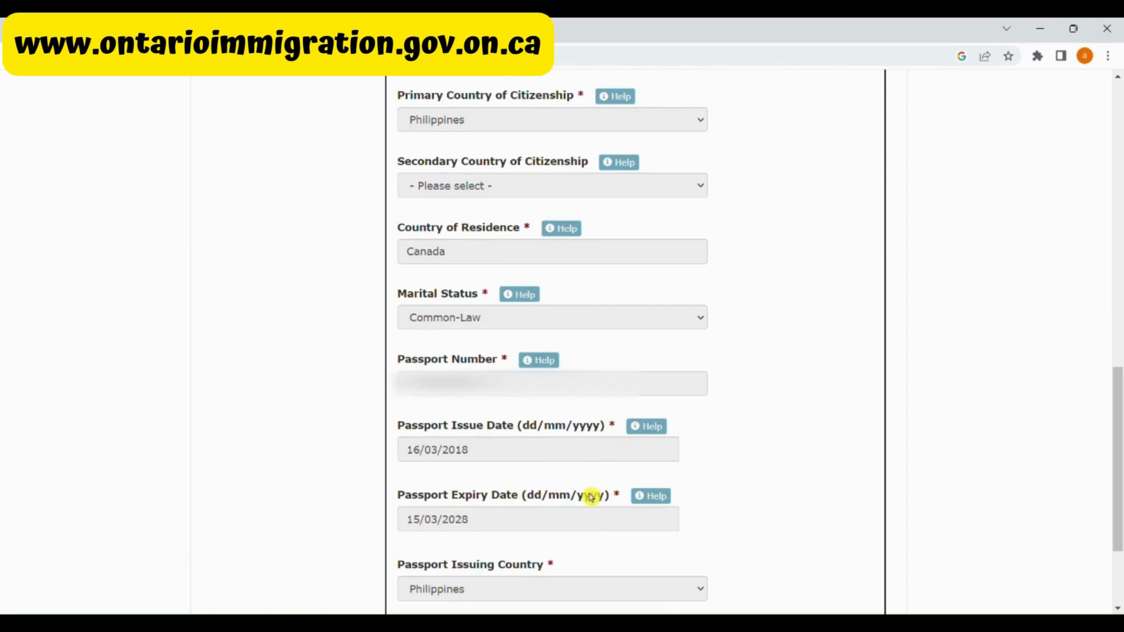
{"action": "scroll", "coordinate": [591, 496], "scroll_direction": "down", "scroll_amount": 1}
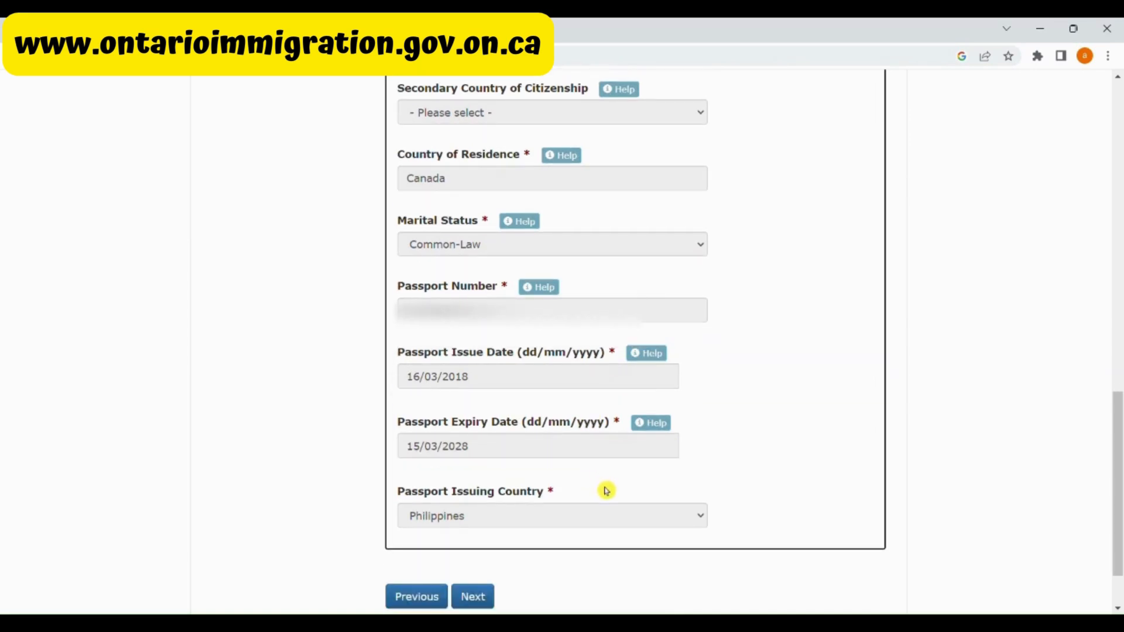
Continue to Contact Information and review the telephone, email, residential address, correspondence language and native language fields
{"action": "left_click", "coordinate": [482, 595]}
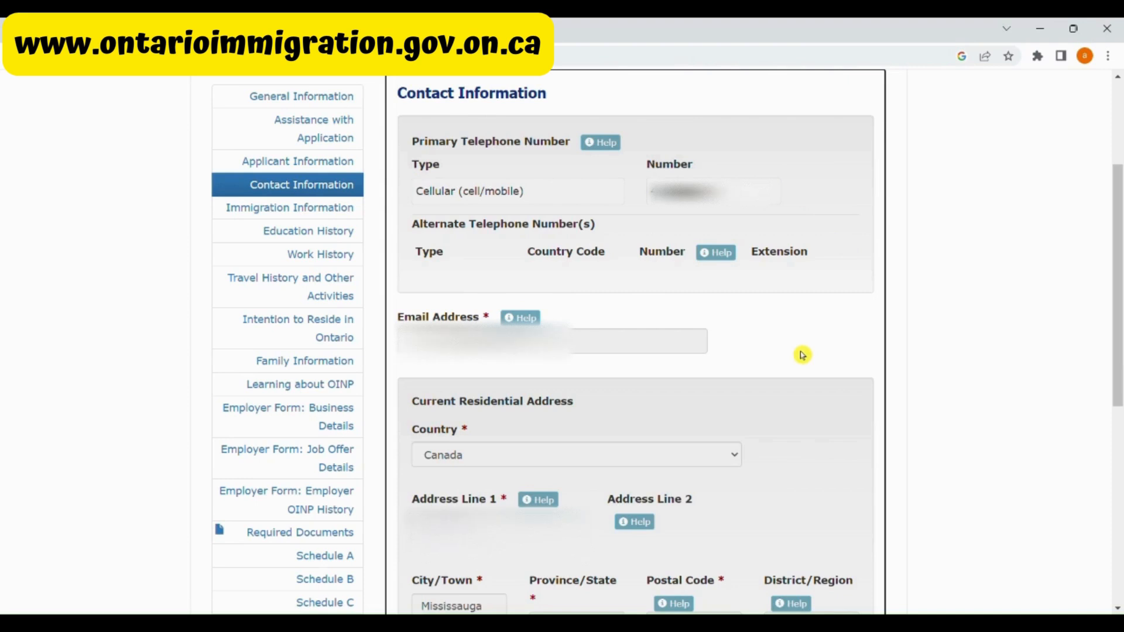
{"action": "left_click_drag", "start_coordinate": [1117, 217], "coordinate": [1116, 240]}
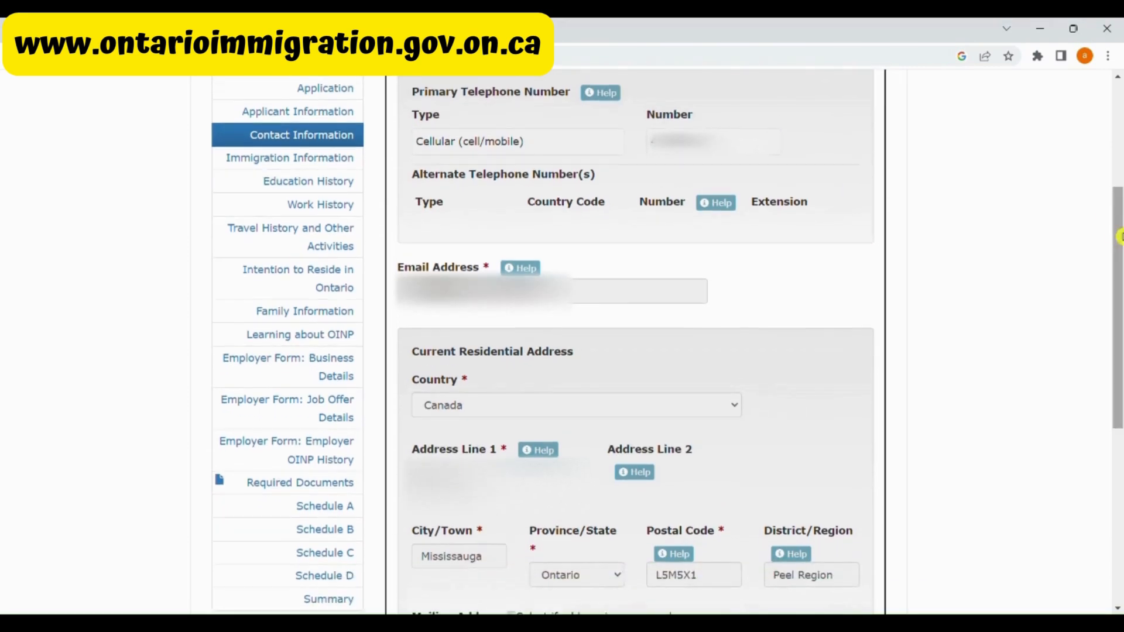
{"action": "scroll", "coordinate": [785, 321], "scroll_direction": "down", "scroll_amount": 3}
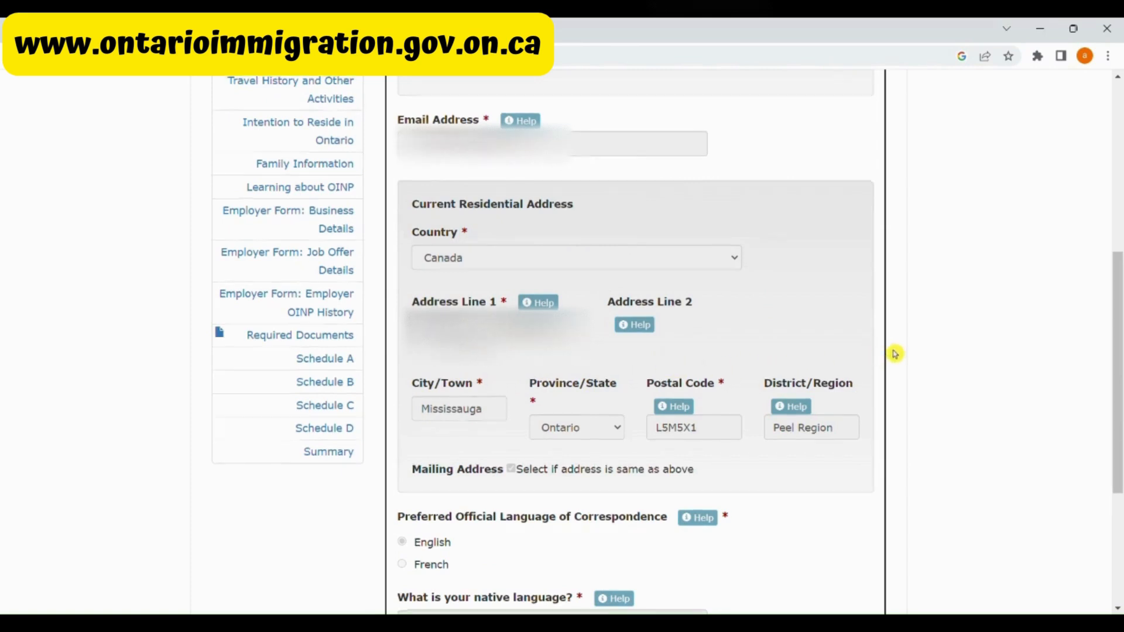
{"action": "scroll", "coordinate": [890, 354], "scroll_direction": "down", "scroll_amount": 1}
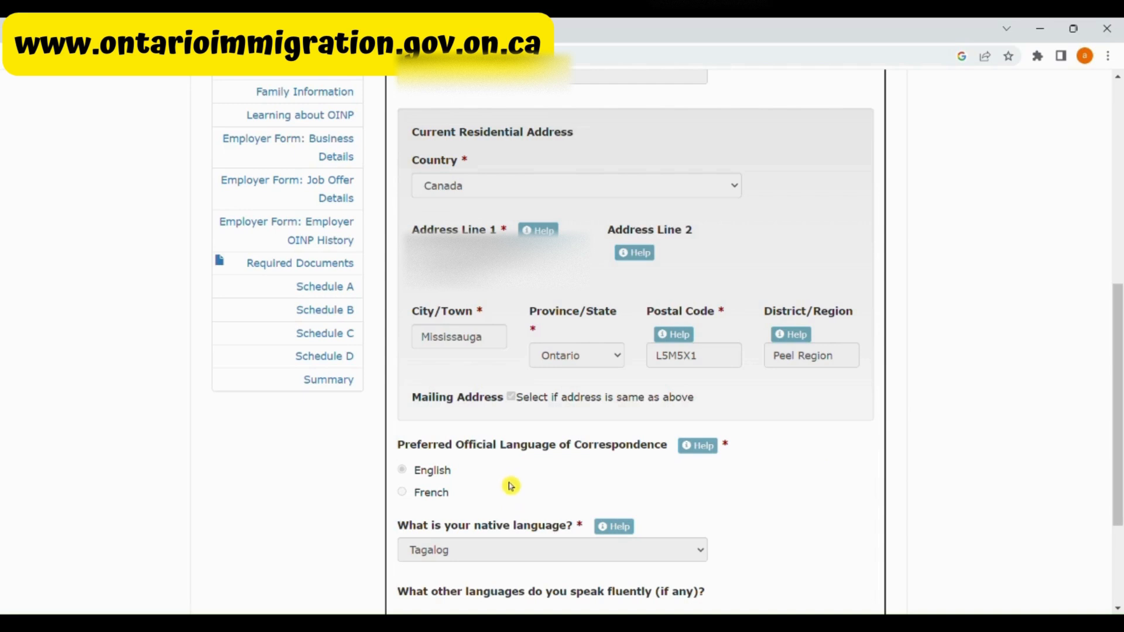
{"action": "scroll", "coordinate": [524, 466], "scroll_direction": "down", "scroll_amount": 1}
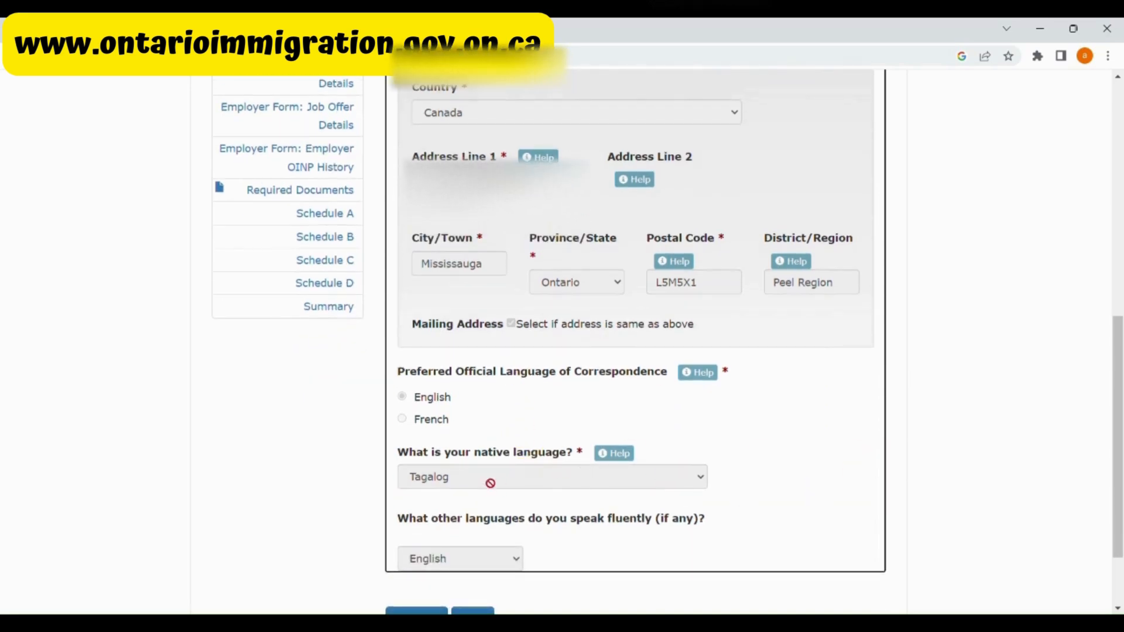
{"action": "scroll", "coordinate": [507, 432], "scroll_direction": "down", "scroll_amount": 1}
{"action": "scroll", "coordinate": [507, 432], "scroll_direction": "down", "scroll_amount": 1}
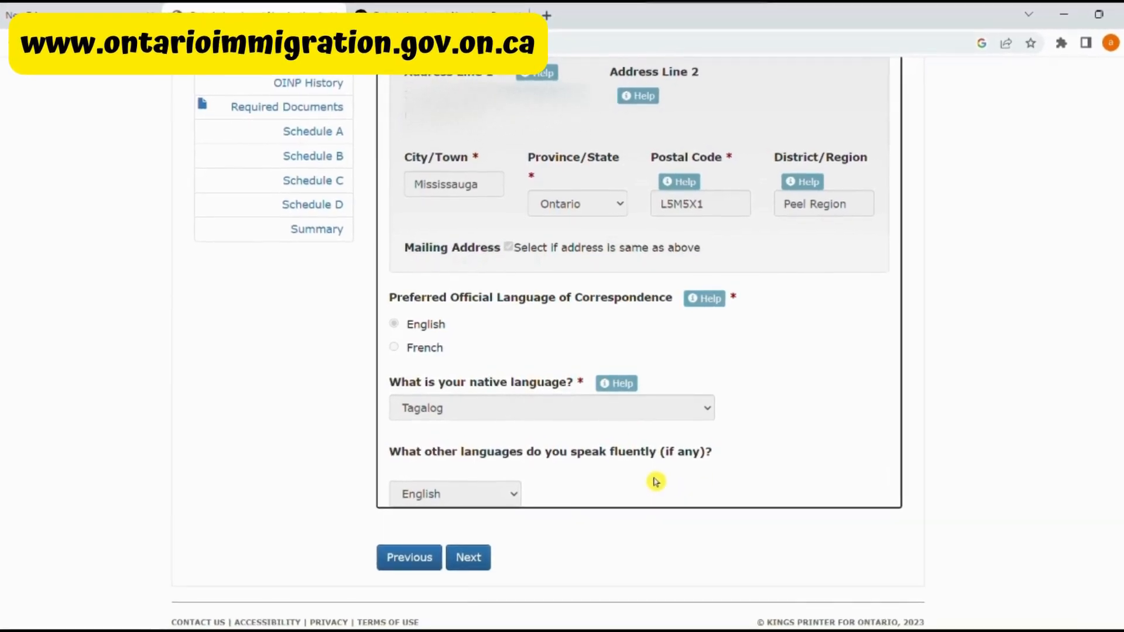
Continue to Immigration Information and review the legal status, work permit type, IRCC document expiry and previous application questions
{"action": "left_click", "coordinate": [481, 559]}
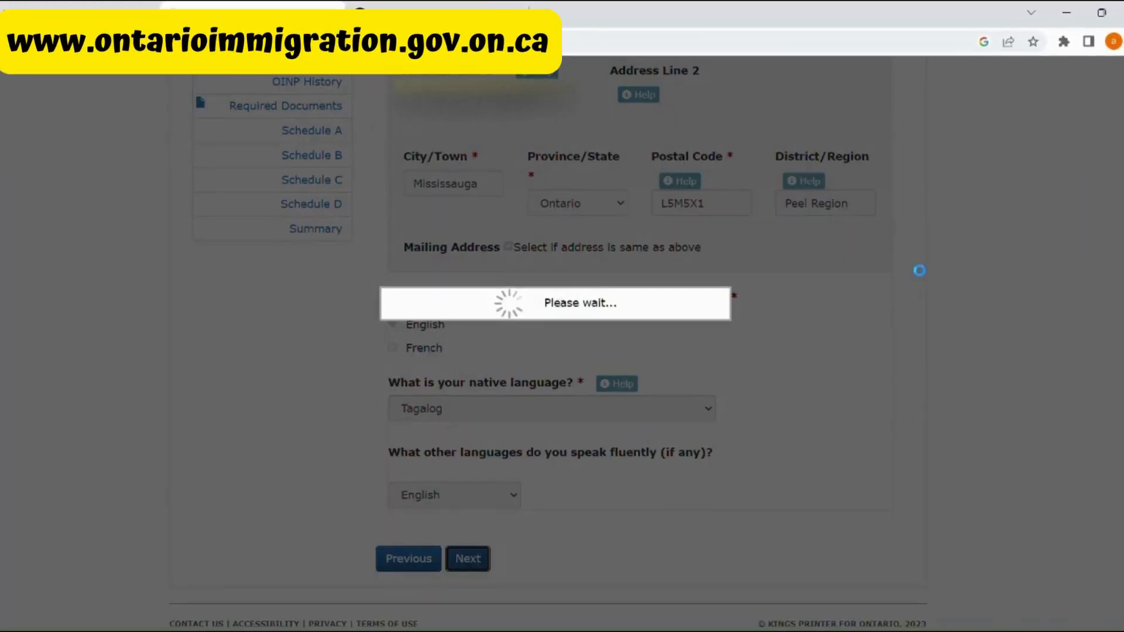
{"action": "scroll", "coordinate": [858, 222], "scroll_direction": "up", "scroll_amount": 1}
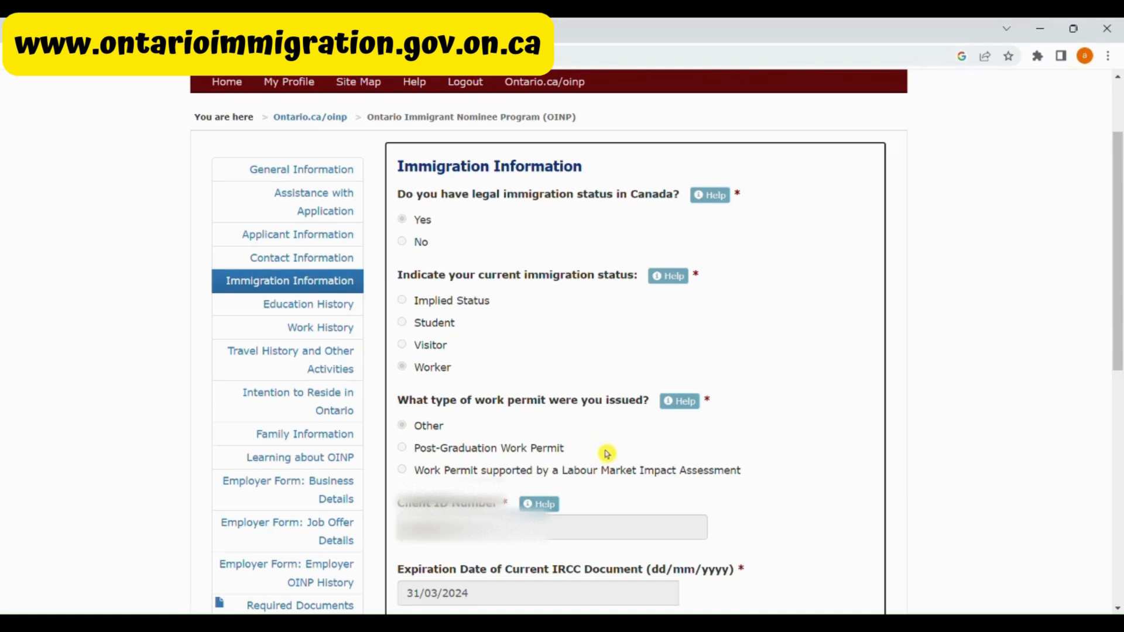
{"action": "scroll", "coordinate": [594, 452], "scroll_direction": "down", "scroll_amount": 1}
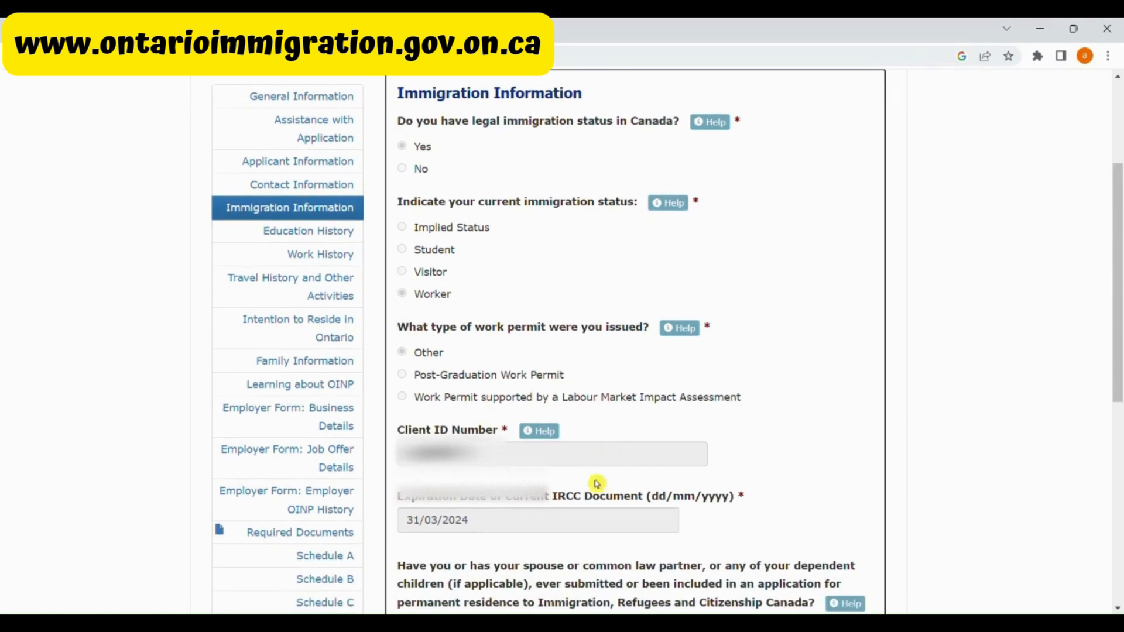
{"action": "scroll", "coordinate": [659, 509], "scroll_direction": "down", "scroll_amount": 3}
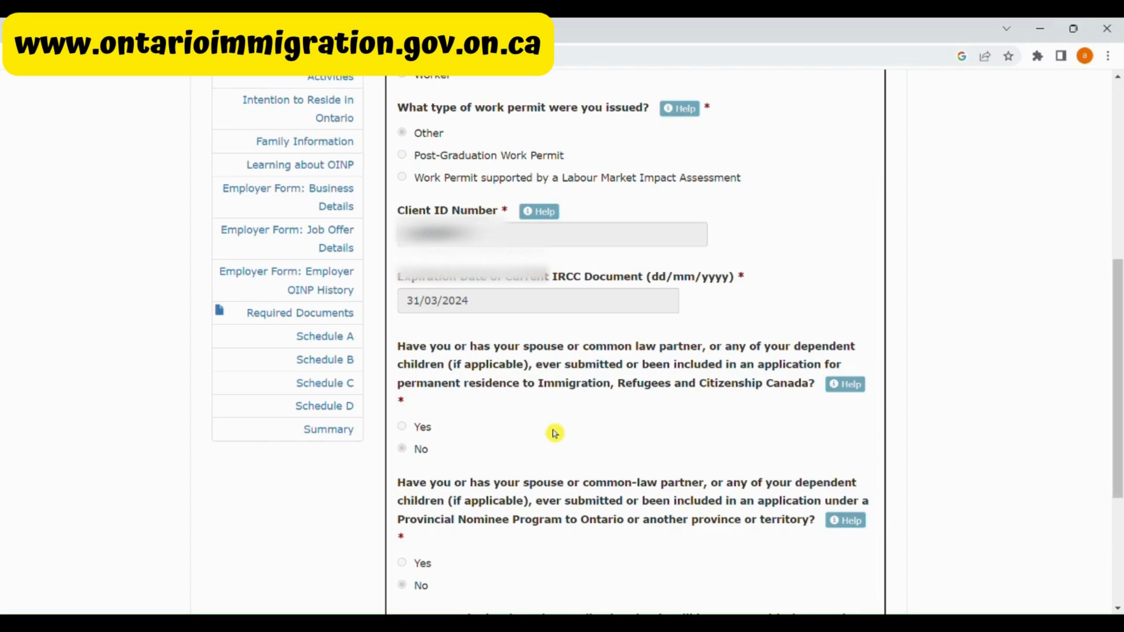
{"action": "scroll", "coordinate": [584, 439], "scroll_direction": "down", "scroll_amount": 3}
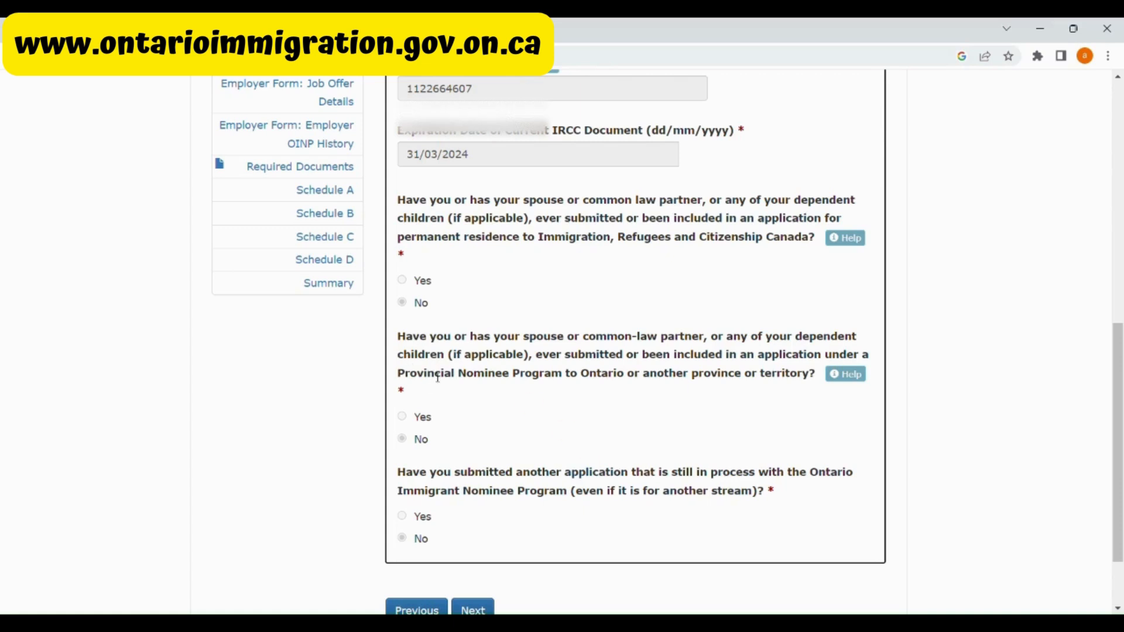
{"action": "scroll", "coordinate": [619, 471], "scroll_direction": "down", "scroll_amount": 2}
Continue to Education History and review the highest level of education, the listed schooling entry and the Canadian credential question
{"action": "left_click", "coordinate": [488, 545]}
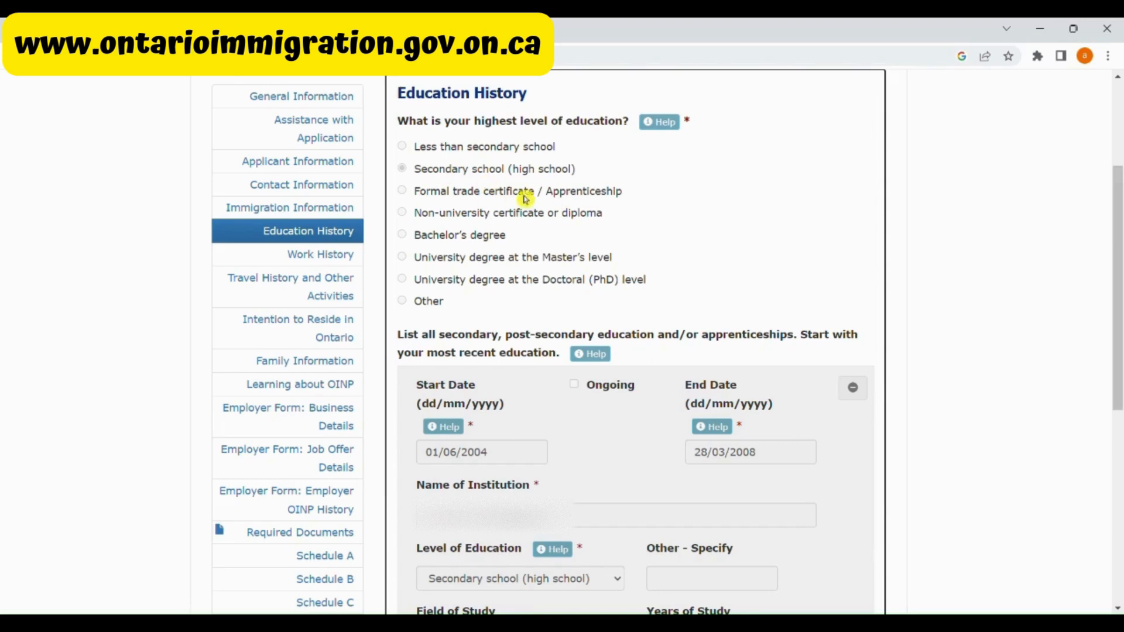
{"action": "scroll", "coordinate": [533, 202], "scroll_direction": "down", "scroll_amount": 1}
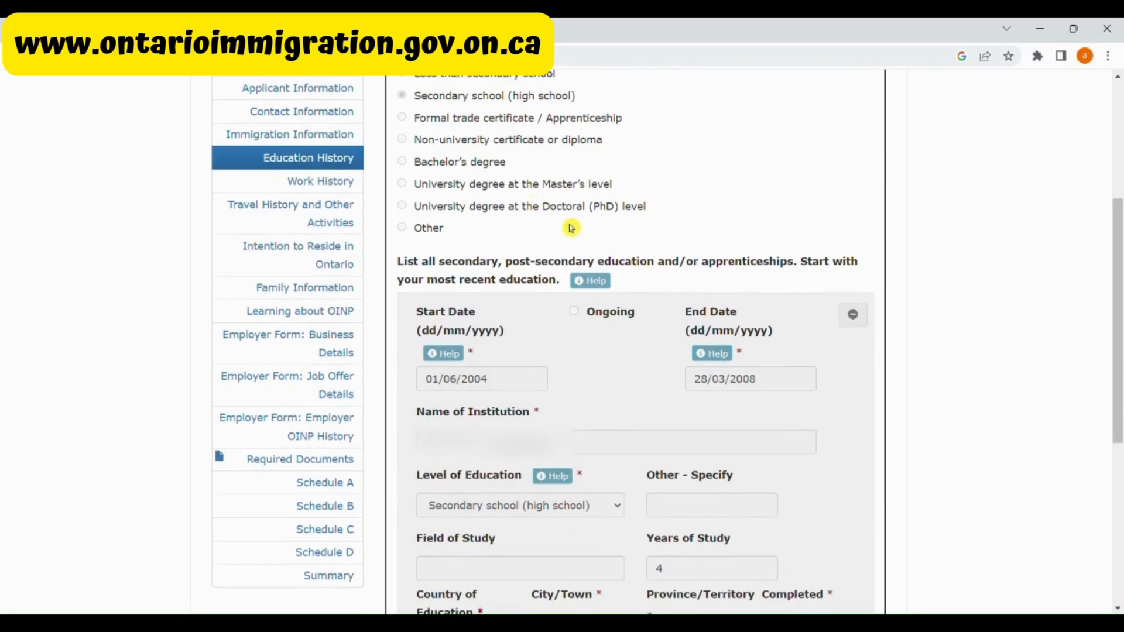
{"action": "scroll", "coordinate": [570, 227], "scroll_direction": "down", "scroll_amount": 1}
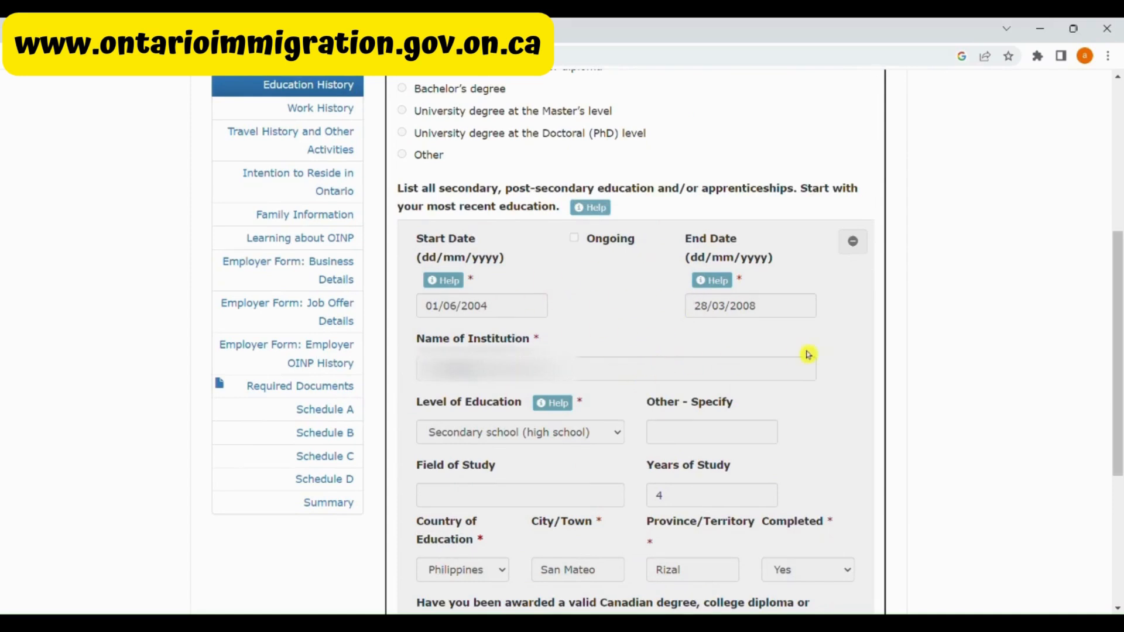
{"action": "scroll", "coordinate": [827, 369], "scroll_direction": "down", "scroll_amount": 2}
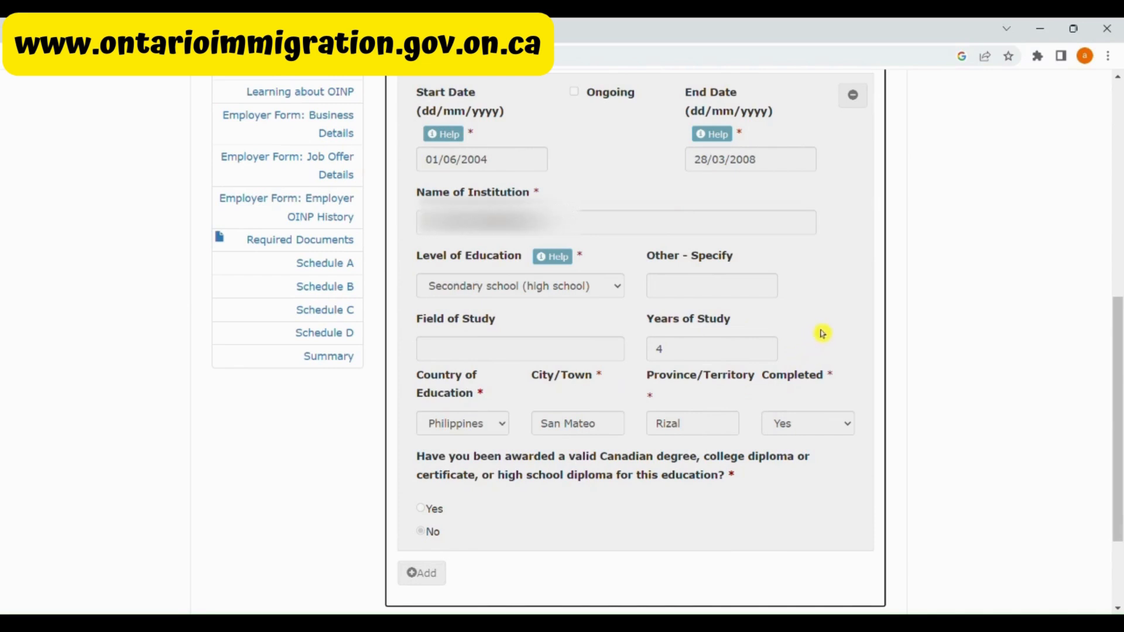
{"action": "scroll", "coordinate": [821, 333], "scroll_direction": "down", "scroll_amount": 1}
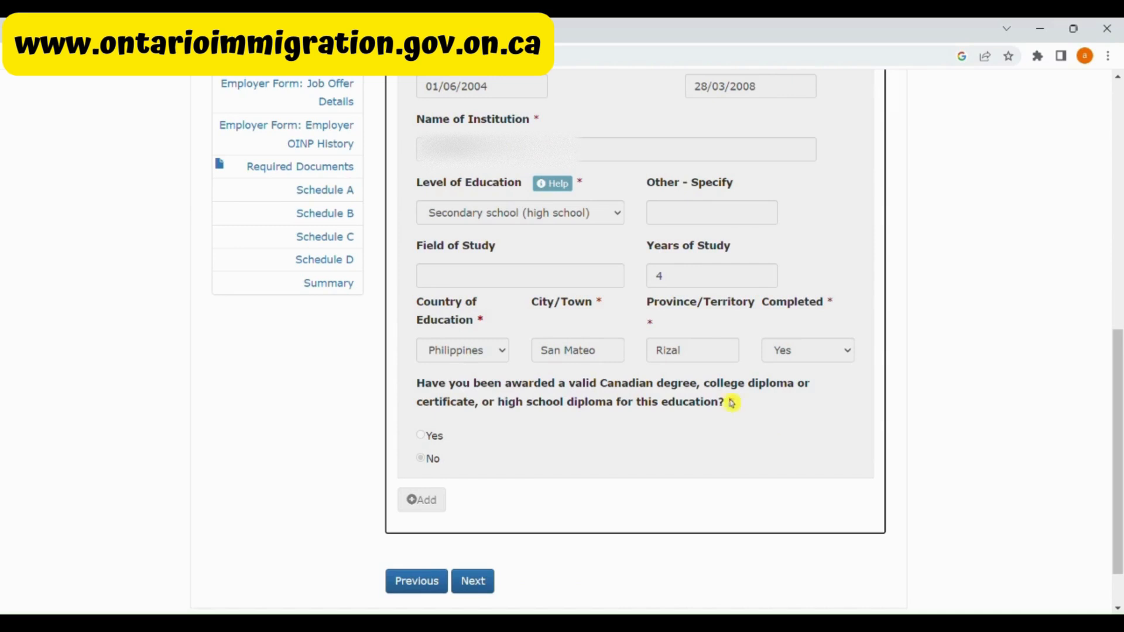
Continue to Work History and review each job entry, the intended occupation in Ontario and the total years of experience
{"action": "left_click", "coordinate": [472, 581]}
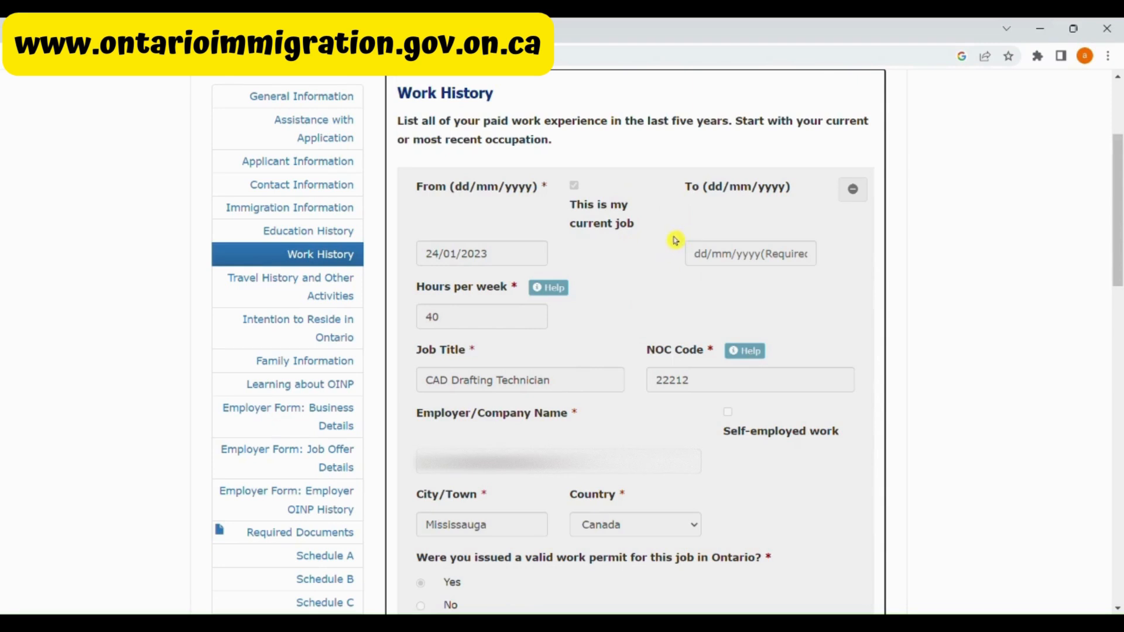
{"action": "scroll", "coordinate": [678, 237], "scroll_direction": "down", "scroll_amount": 1}
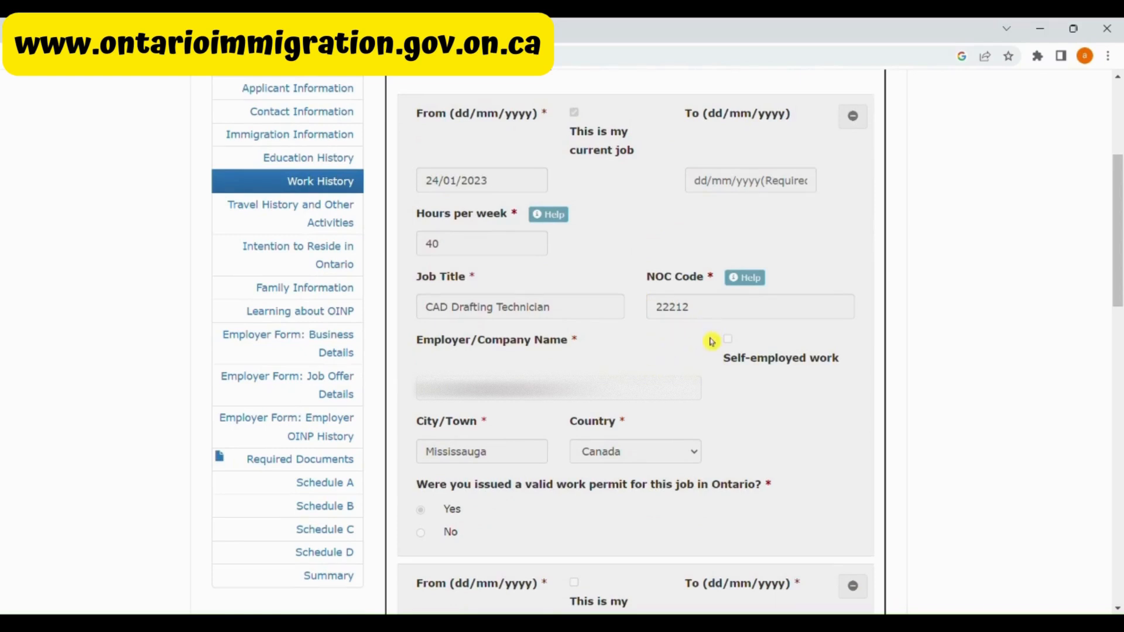
{"action": "scroll", "coordinate": [712, 341], "scroll_direction": "down", "scroll_amount": 1}
{"action": "scroll", "coordinate": [704, 331], "scroll_direction": "down", "scroll_amount": 1}
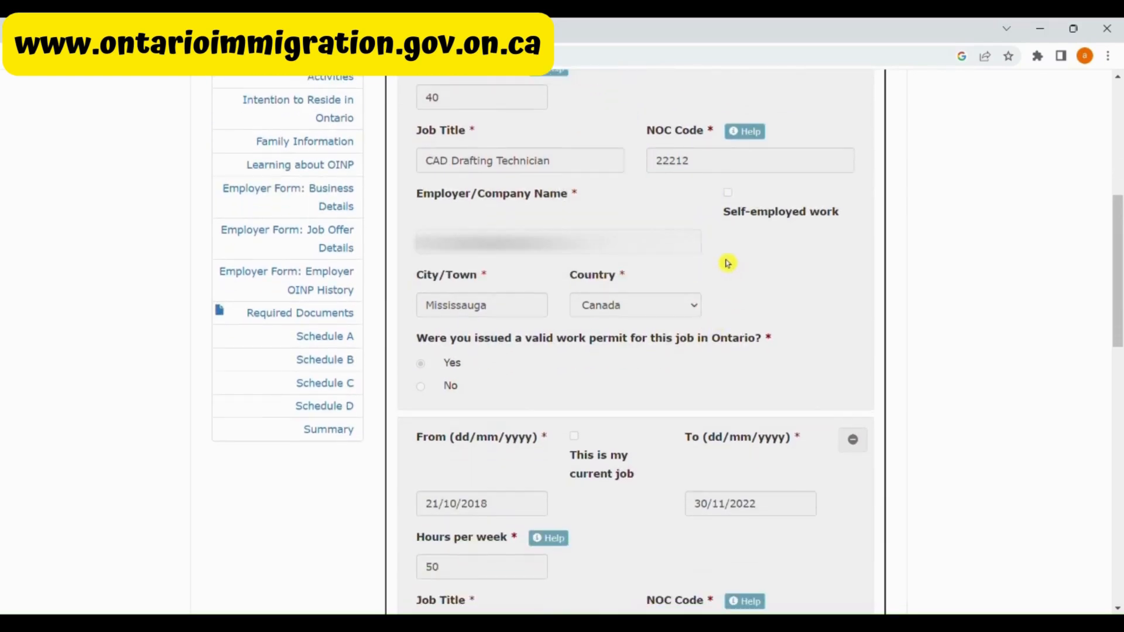
{"action": "scroll", "coordinate": [731, 262], "scroll_direction": "down", "scroll_amount": 3}
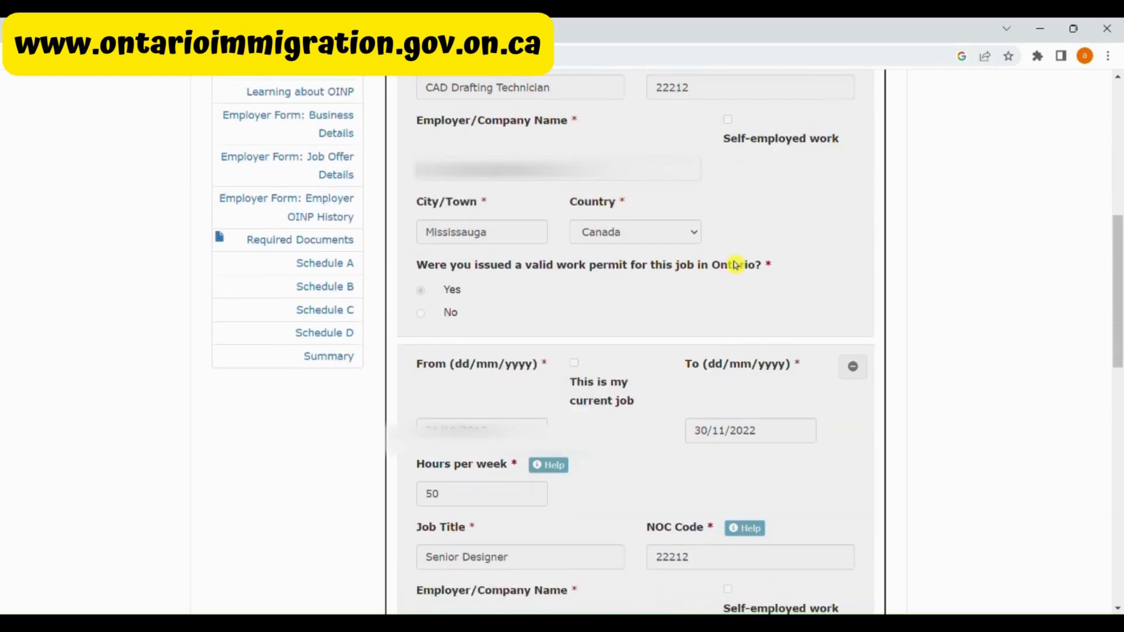
{"action": "scroll", "coordinate": [819, 345], "scroll_direction": "up", "scroll_amount": 6}
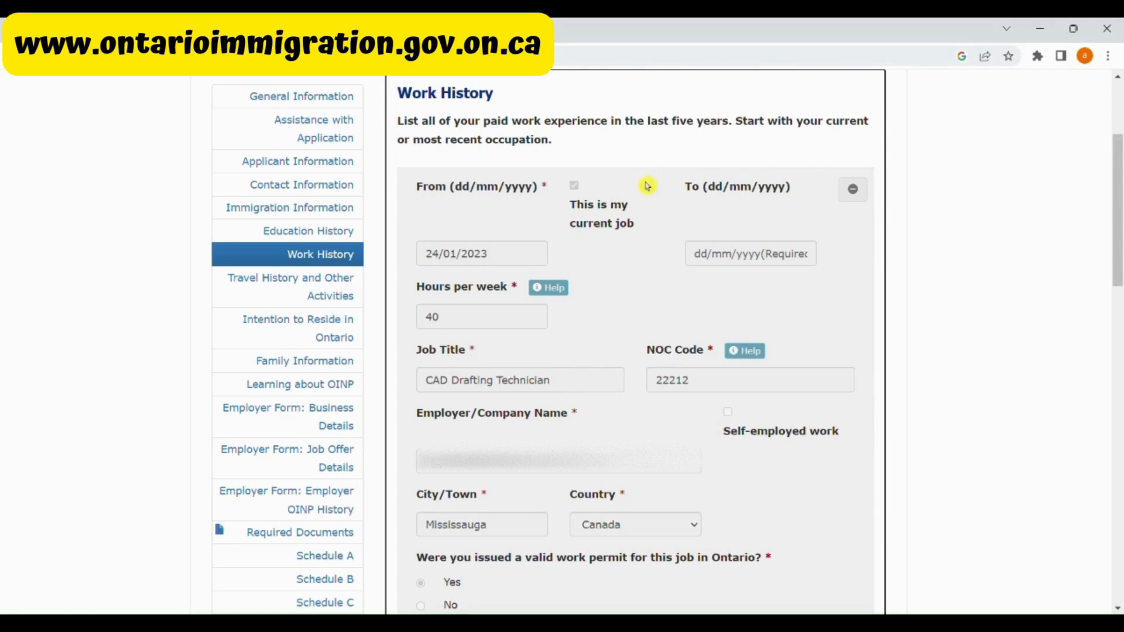
{"action": "scroll", "coordinate": [648, 180], "scroll_direction": "down", "scroll_amount": 12}
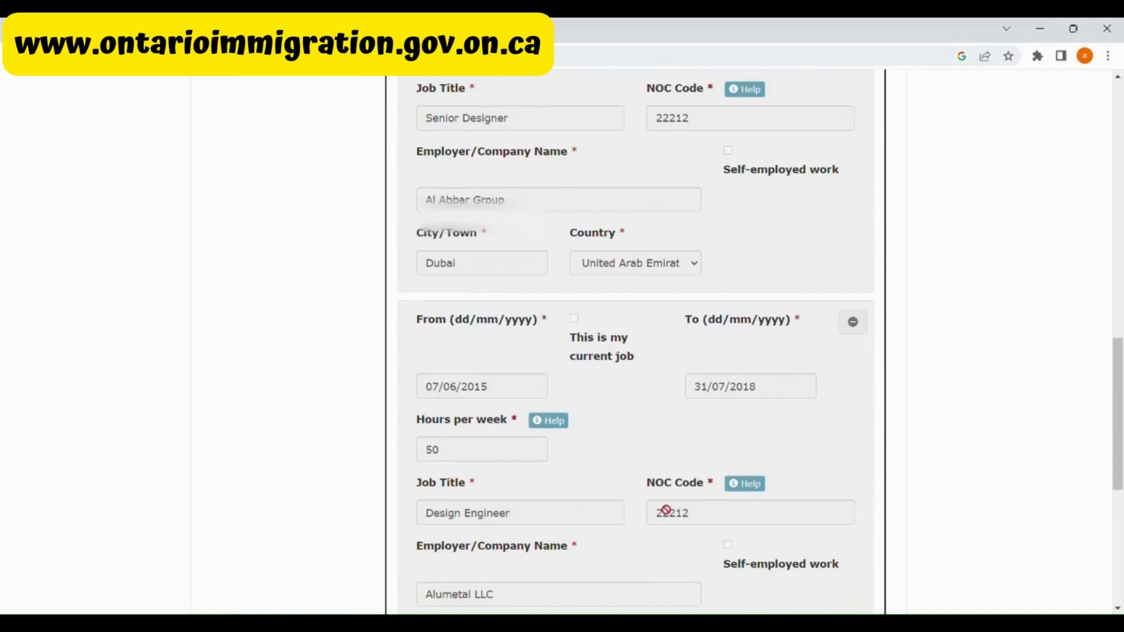
{"action": "scroll", "coordinate": [609, 284], "scroll_direction": "down", "scroll_amount": 6}
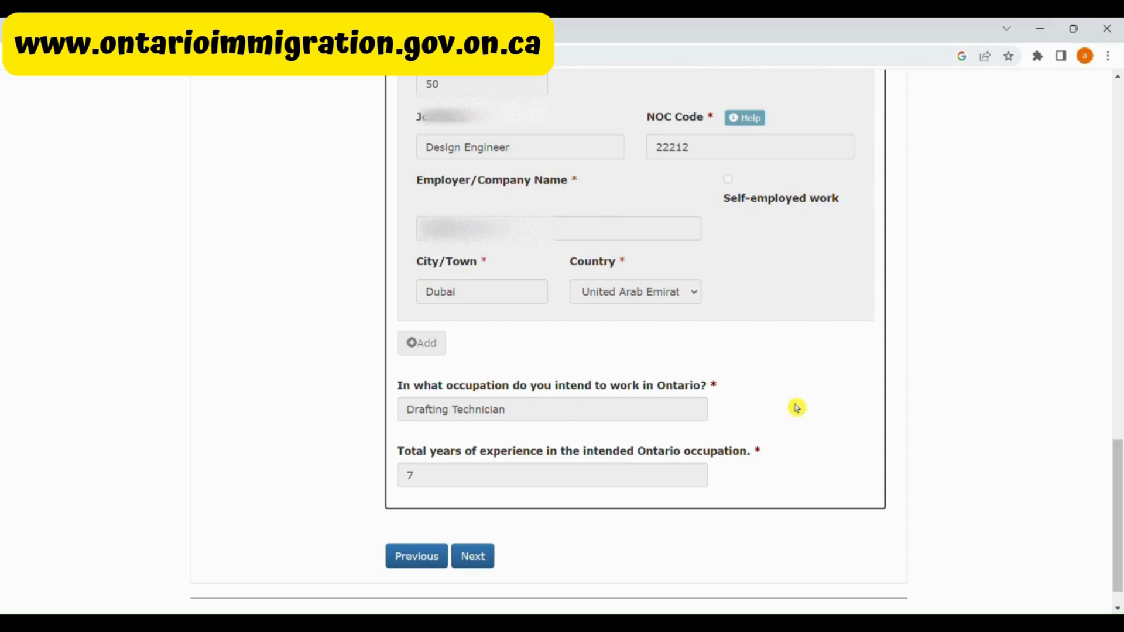
Continue to Travel History and Other Activities and review the Canada visit questions, each trip entry and the other activities question
{"action": "left_click", "coordinate": [471, 556]}
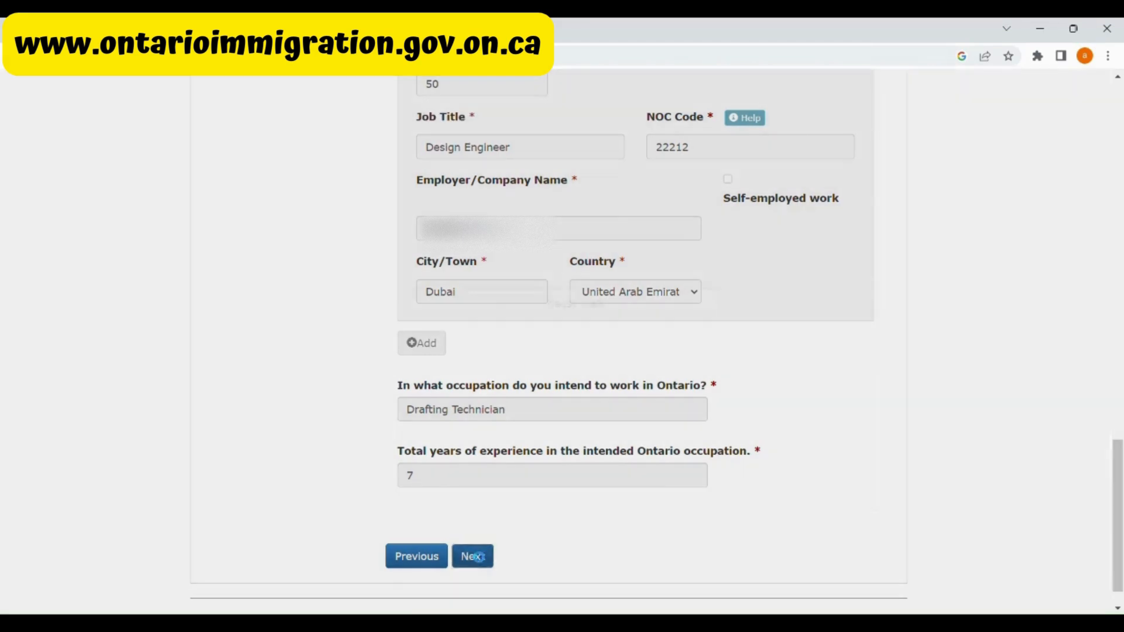
{"action": "scroll", "coordinate": [479, 556], "scroll_direction": "down", "scroll_amount": 3}
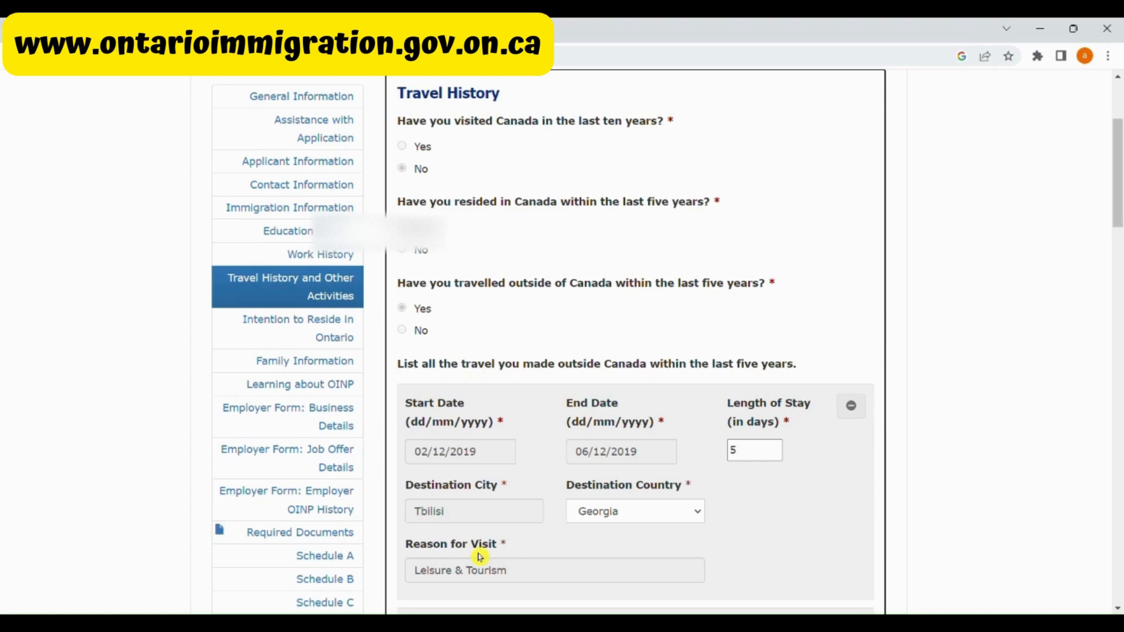
{"action": "scroll", "coordinate": [480, 557], "scroll_direction": "up", "scroll_amount": 3}
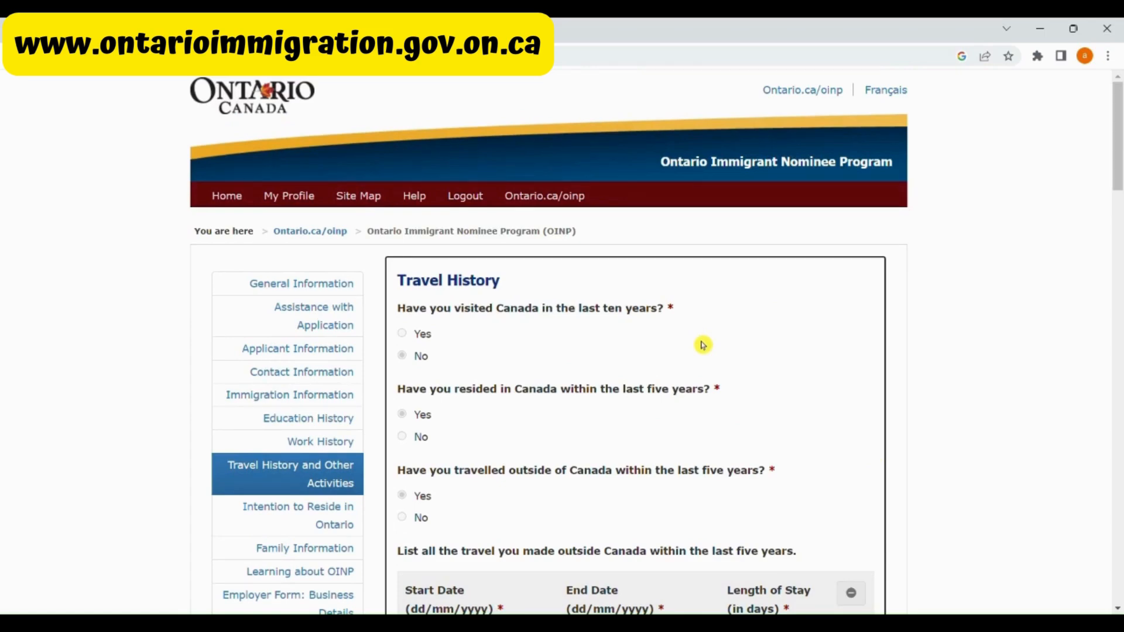
{"action": "scroll", "coordinate": [715, 346], "scroll_direction": "down", "scroll_amount": 5}
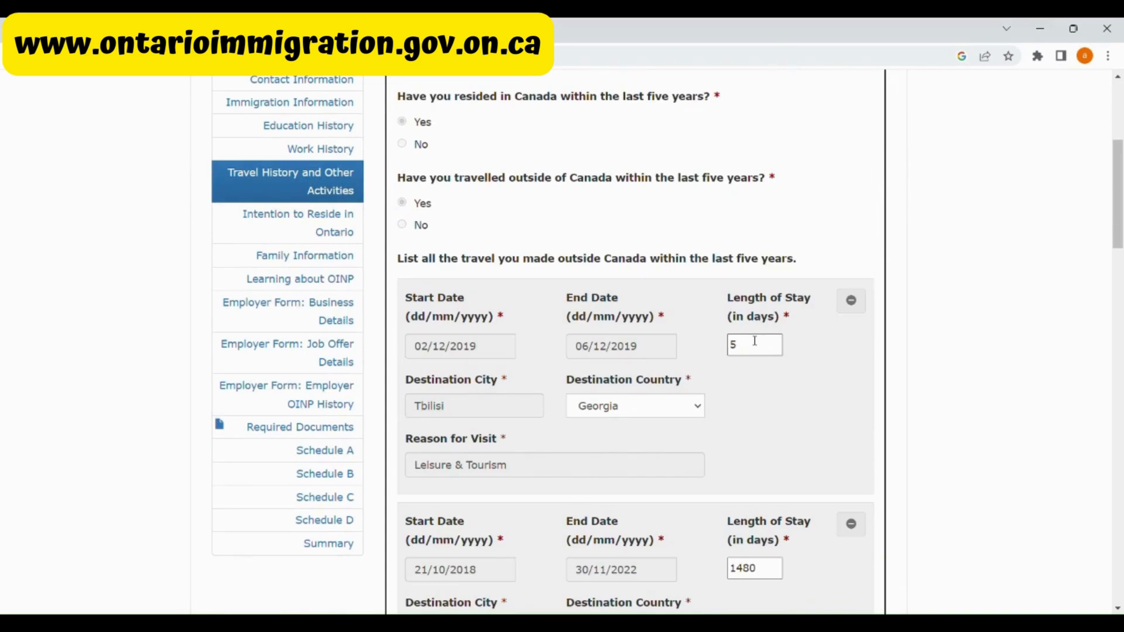
{"action": "scroll", "coordinate": [729, 342], "scroll_direction": "down", "scroll_amount": 1}
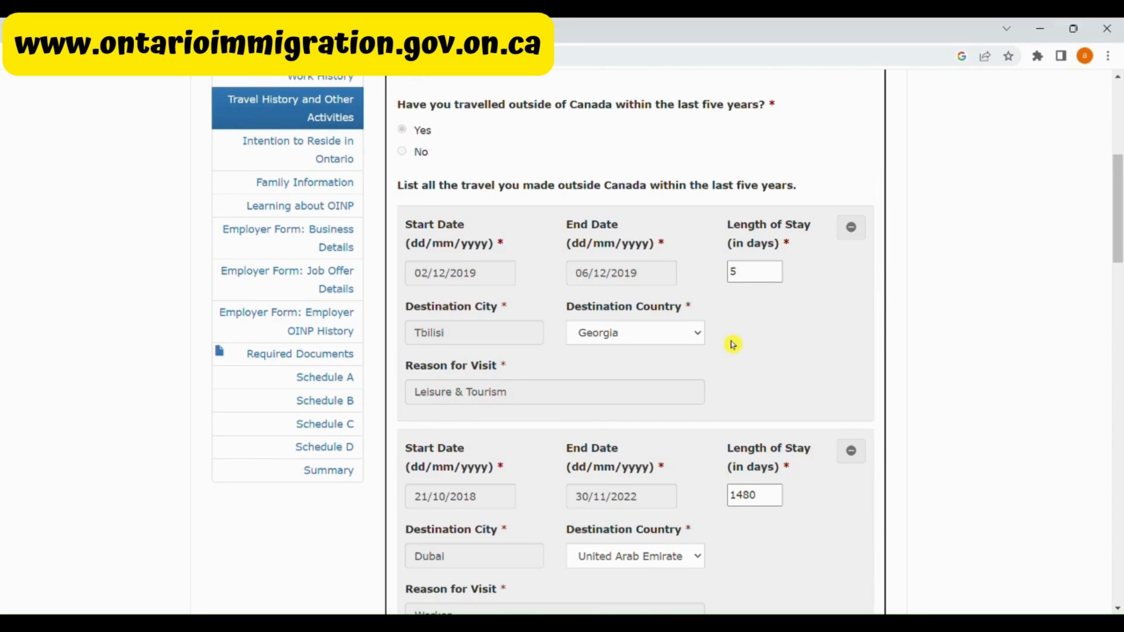
{"action": "scroll", "coordinate": [732, 345], "scroll_direction": "down", "scroll_amount": 6}
{"action": "scroll", "coordinate": [731, 401], "scroll_direction": "down", "scroll_amount": 8}
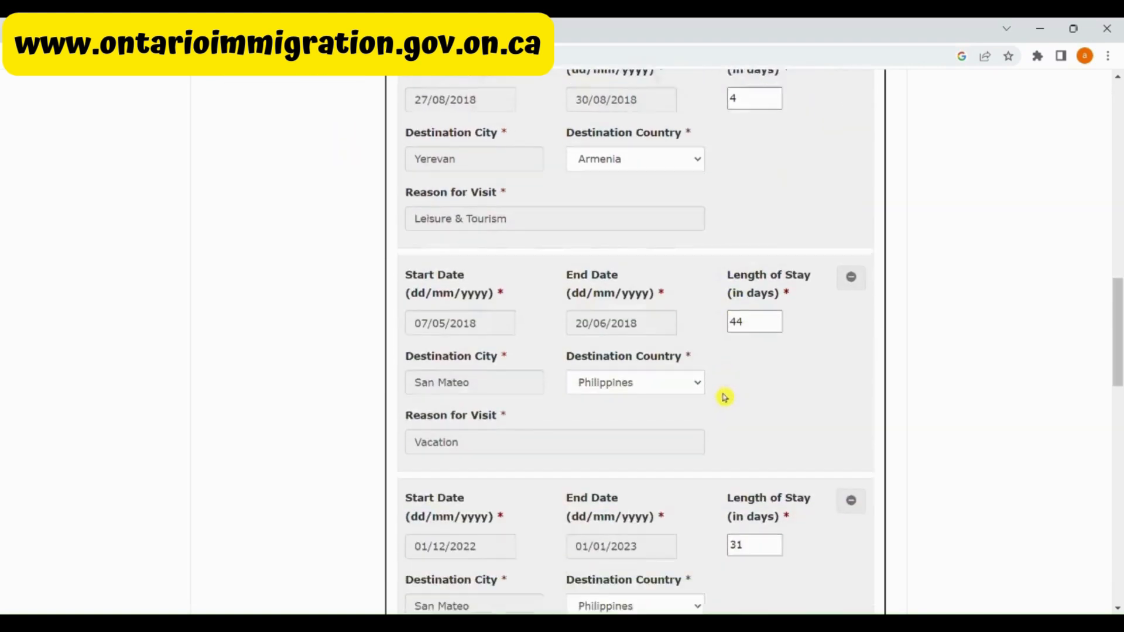
{"action": "scroll", "coordinate": [660, 416], "scroll_direction": "down", "scroll_amount": 4}
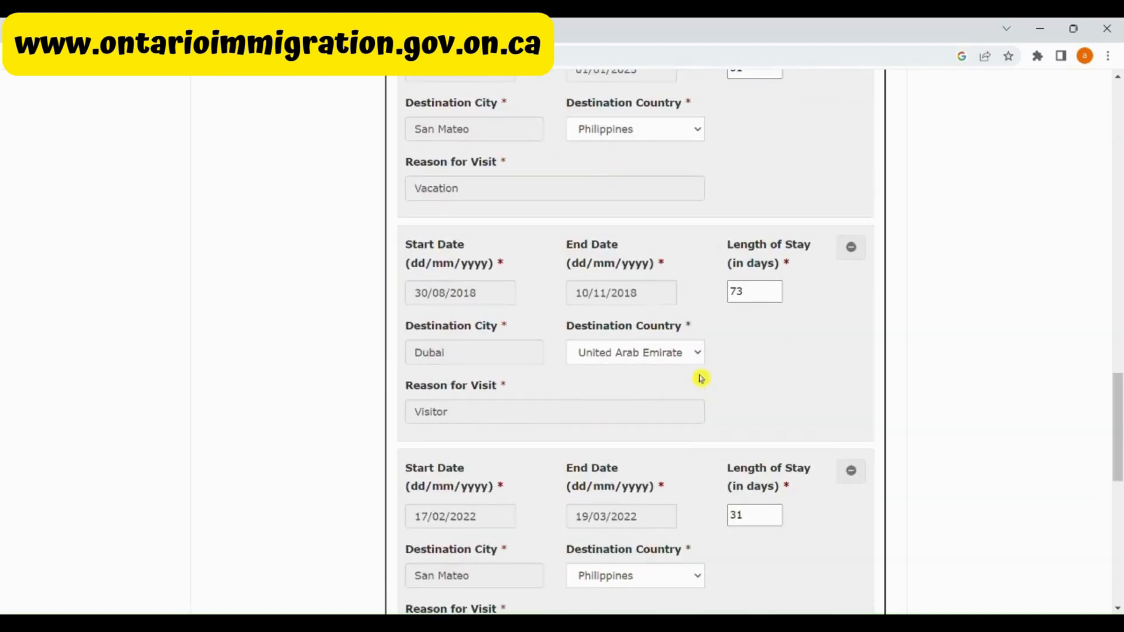
{"action": "scroll", "coordinate": [802, 427], "scroll_direction": "down", "scroll_amount": 4}
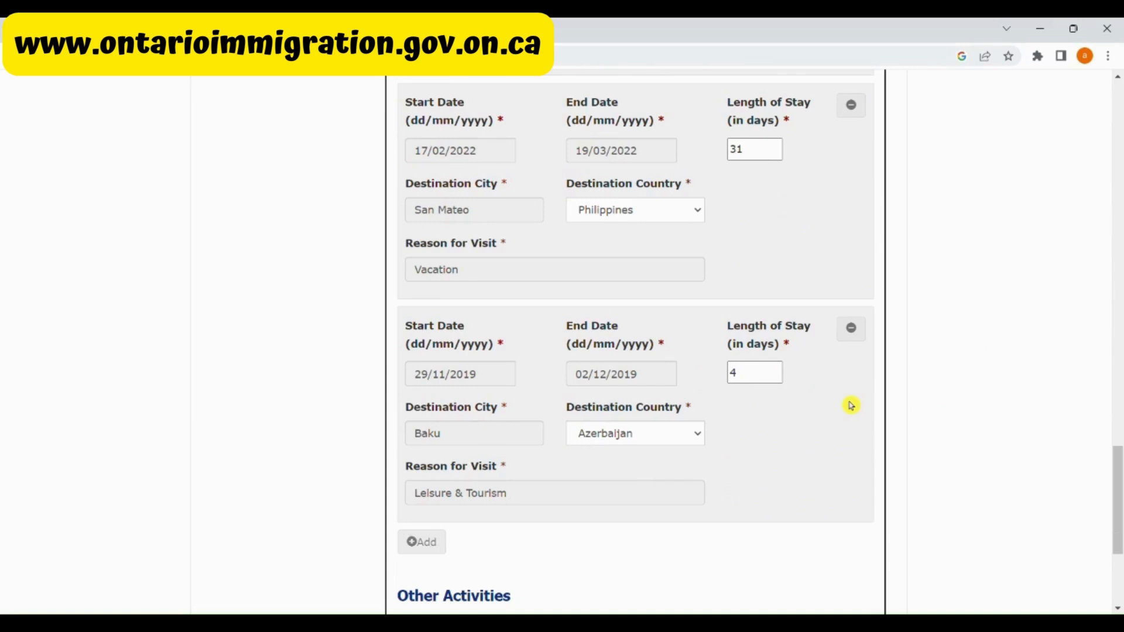
{"action": "scroll", "coordinate": [901, 375], "scroll_direction": "down", "scroll_amount": 3}
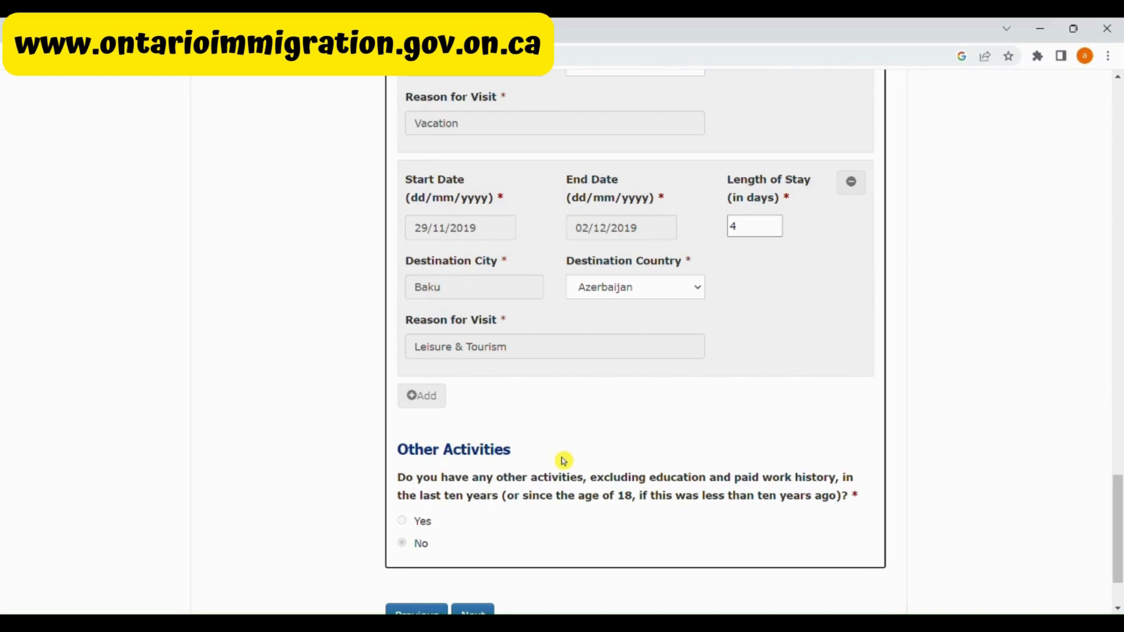
{"action": "scroll", "coordinate": [527, 497], "scroll_direction": "down", "scroll_amount": 2}
Continue to Intention to Reside in Ontario, review the established ties and applicant declaration, and proceed to Family Information
{"action": "left_click", "coordinate": [490, 546]}
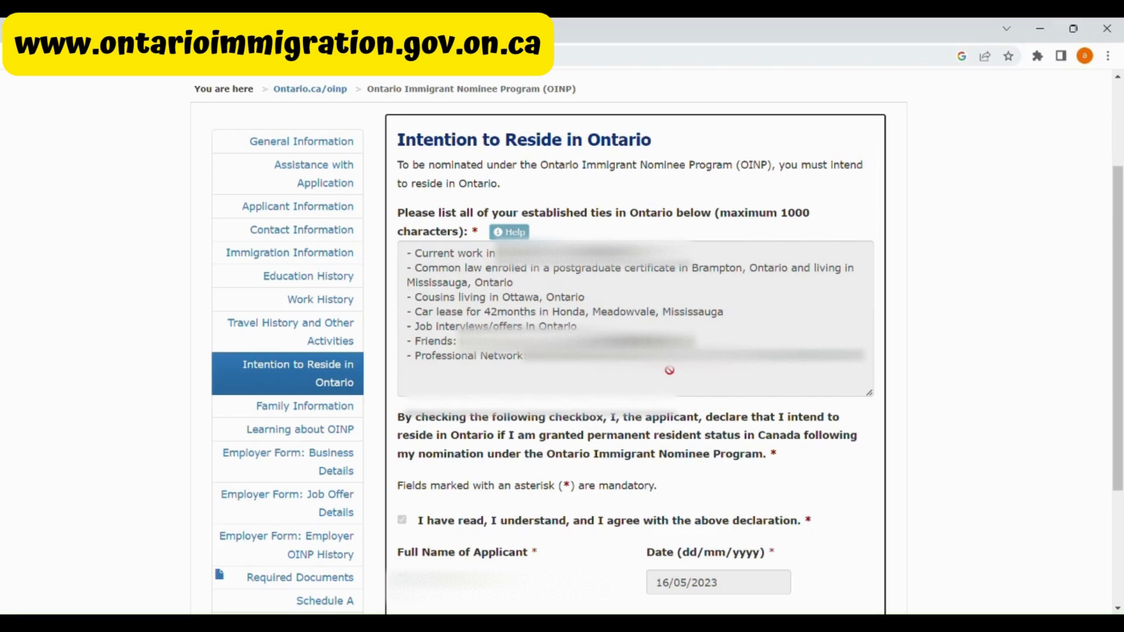
{"action": "scroll", "coordinate": [673, 374], "scroll_direction": "down", "scroll_amount": 3}
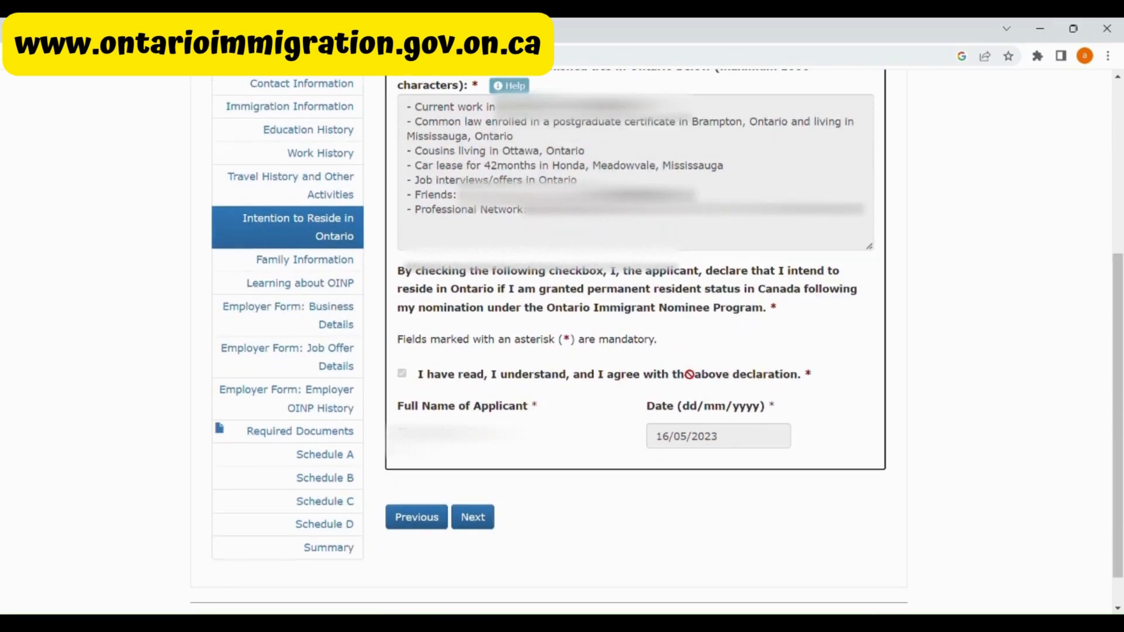
{"action": "left_click", "coordinate": [473, 517]}
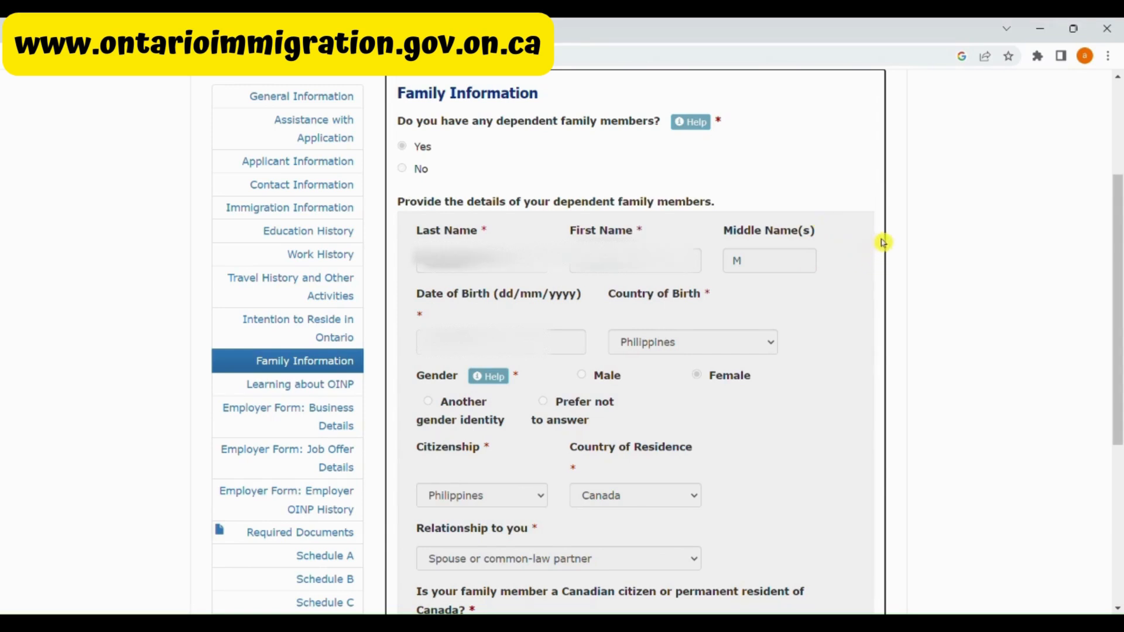
Review the dependent family member's details and how the applicant learned about the OINP, and proceed to Employer Form: Business Details
{"action": "scroll", "coordinate": [843, 310], "scroll_direction": "down", "scroll_amount": 3}
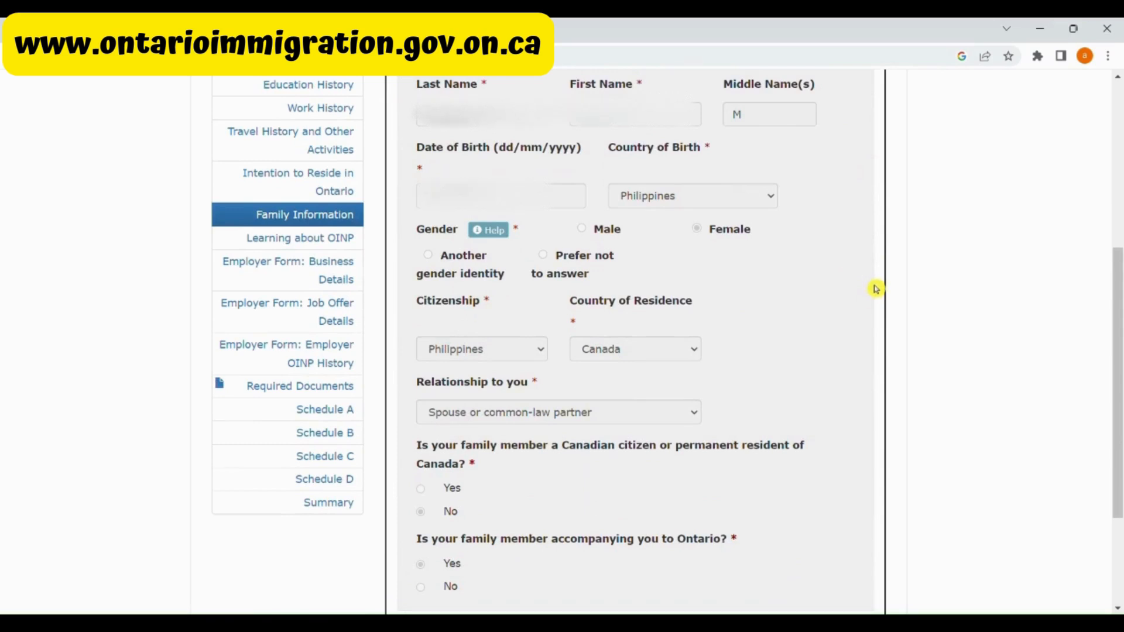
{"action": "scroll", "coordinate": [878, 292], "scroll_direction": "down", "scroll_amount": 3}
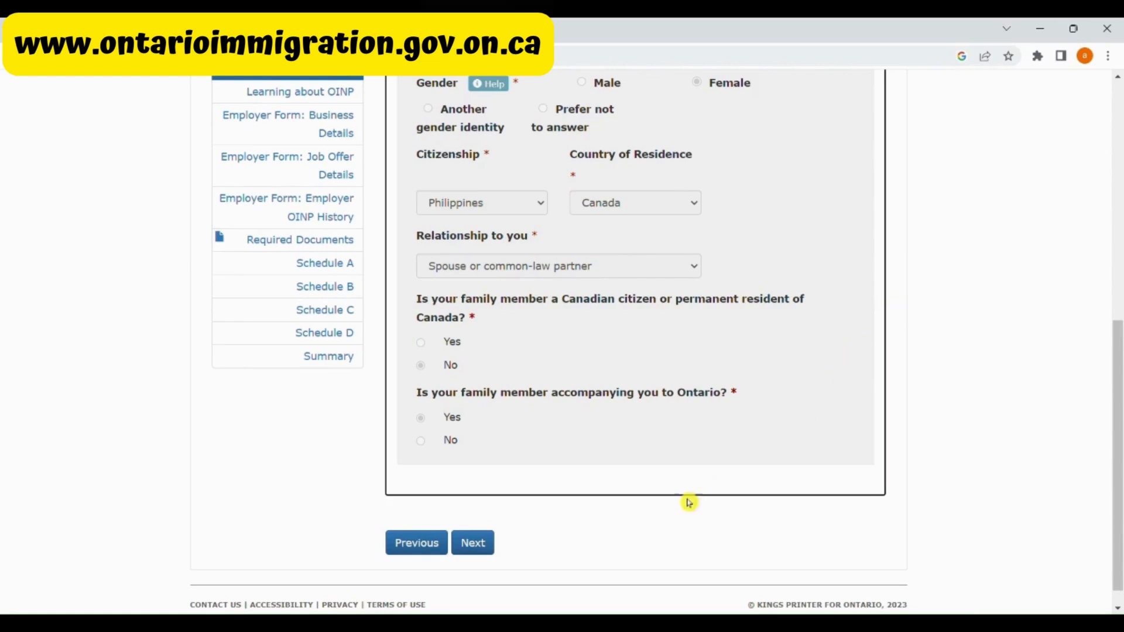
{"action": "left_click", "coordinate": [478, 547]}
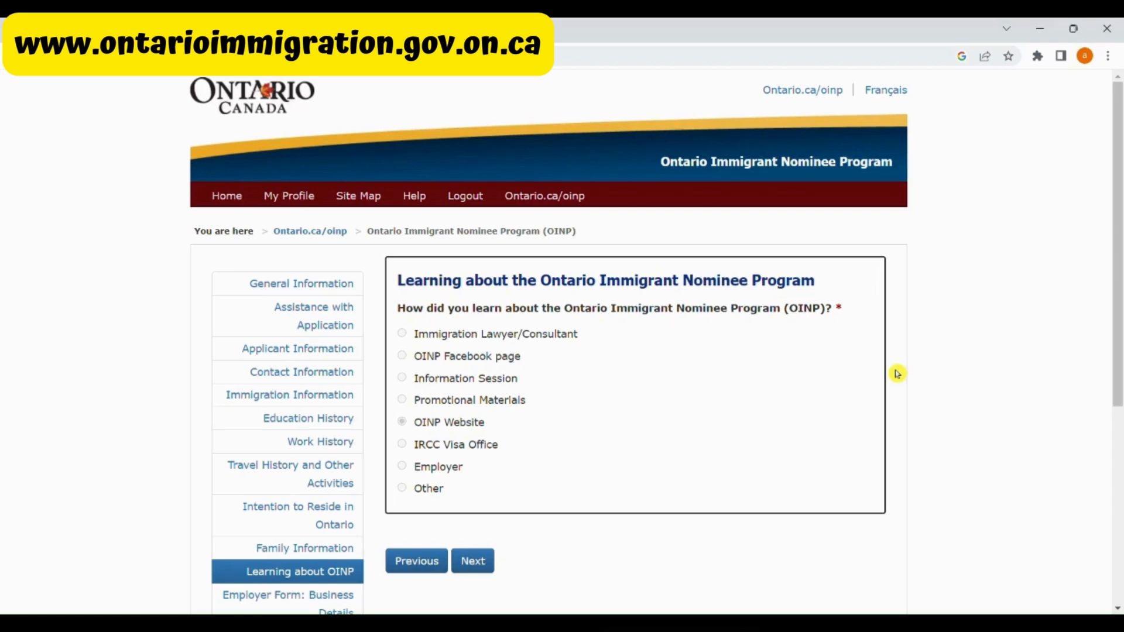
{"action": "scroll", "coordinate": [556, 445], "scroll_direction": "down", "scroll_amount": 1}
{"action": "left_click", "coordinate": [486, 488]}
Review the employer's general business information, including address, phone and website, and its revenue and legal structure information
{"action": "scroll", "coordinate": [841, 219], "scroll_direction": "down", "scroll_amount": 3}
{"action": "scroll", "coordinate": [837, 223], "scroll_direction": "up", "scroll_amount": 3}
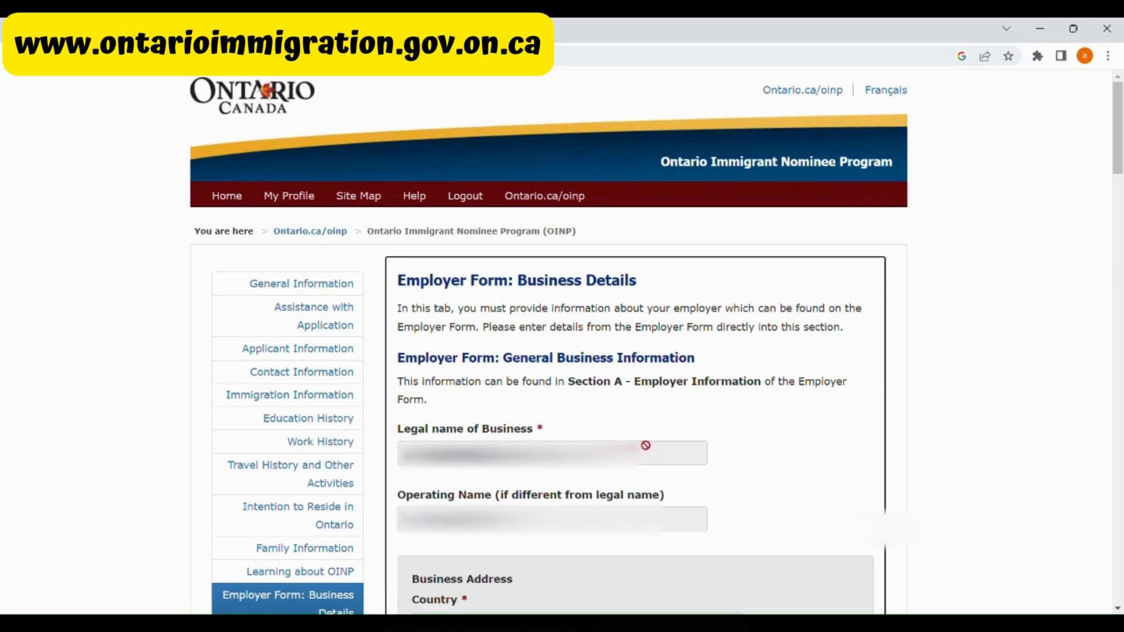
{"action": "scroll", "coordinate": [702, 396], "scroll_direction": "down", "scroll_amount": 4}
{"action": "scroll", "coordinate": [702, 298], "scroll_direction": "down", "scroll_amount": 7}
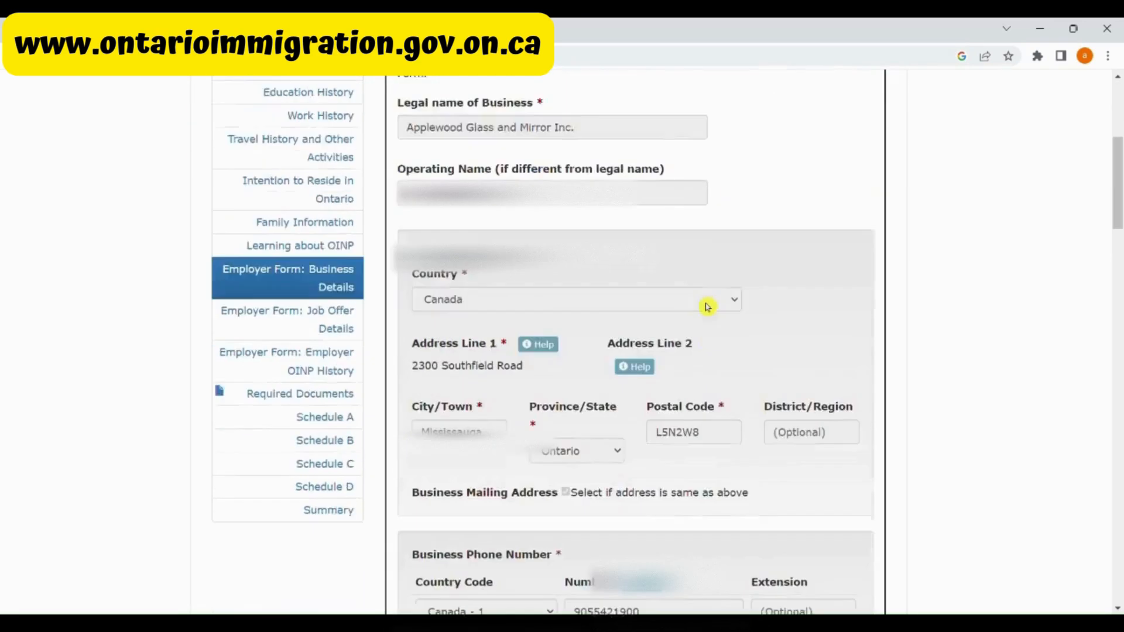
{"action": "scroll", "coordinate": [620, 259], "scroll_direction": "down", "scroll_amount": 8}
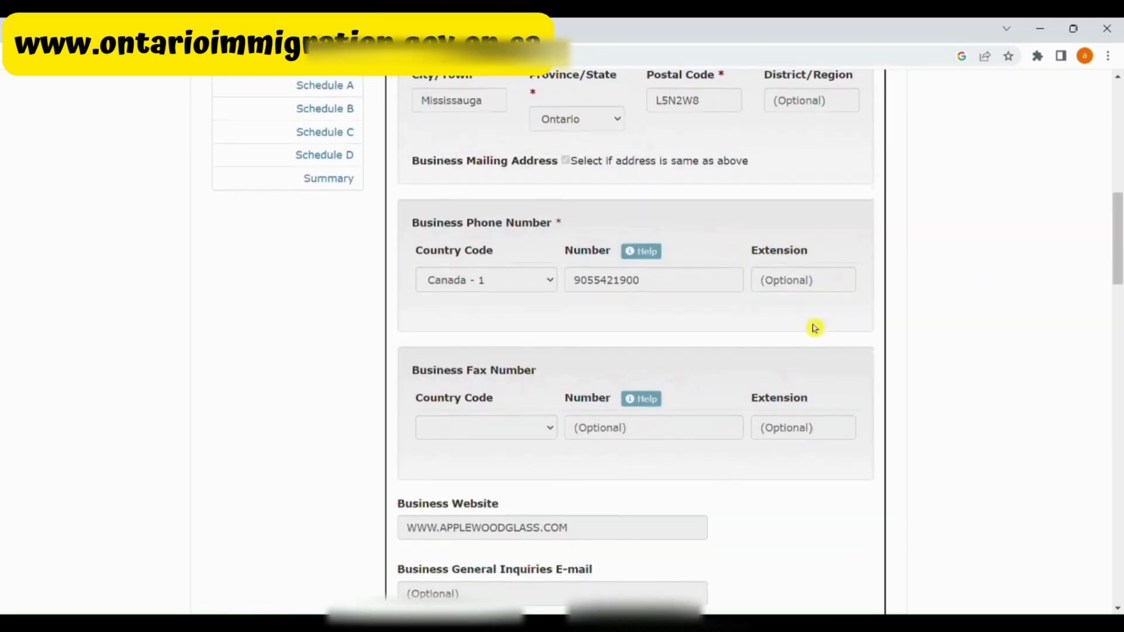
{"action": "scroll", "coordinate": [683, 364], "scroll_direction": "down", "scroll_amount": 8}
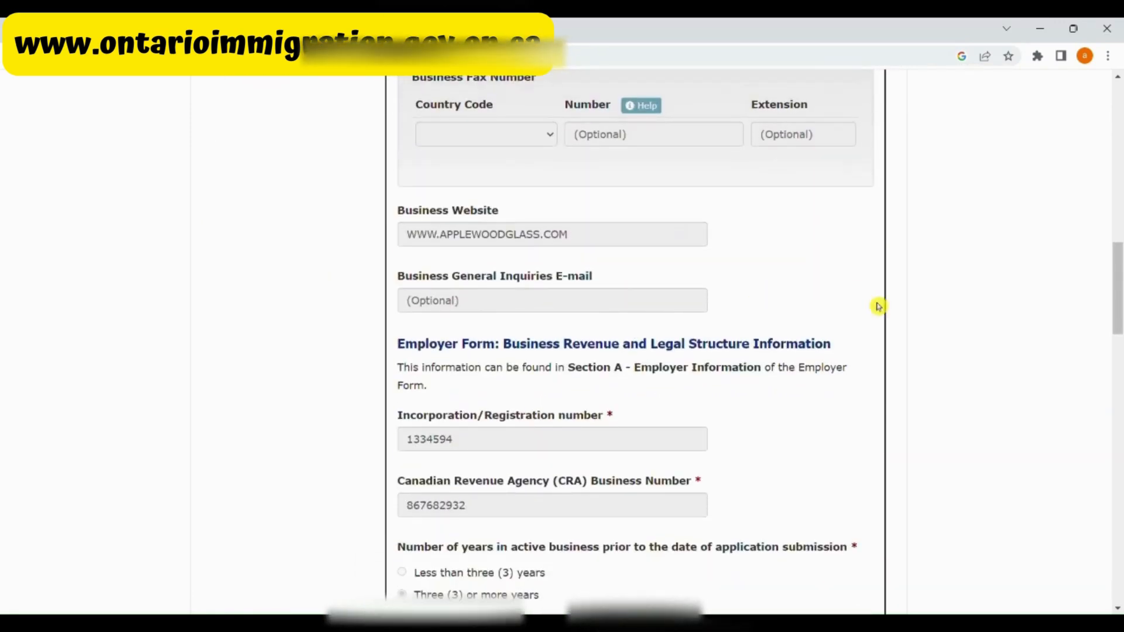
{"action": "scroll", "coordinate": [576, 201], "scroll_direction": "down", "scroll_amount": 4}
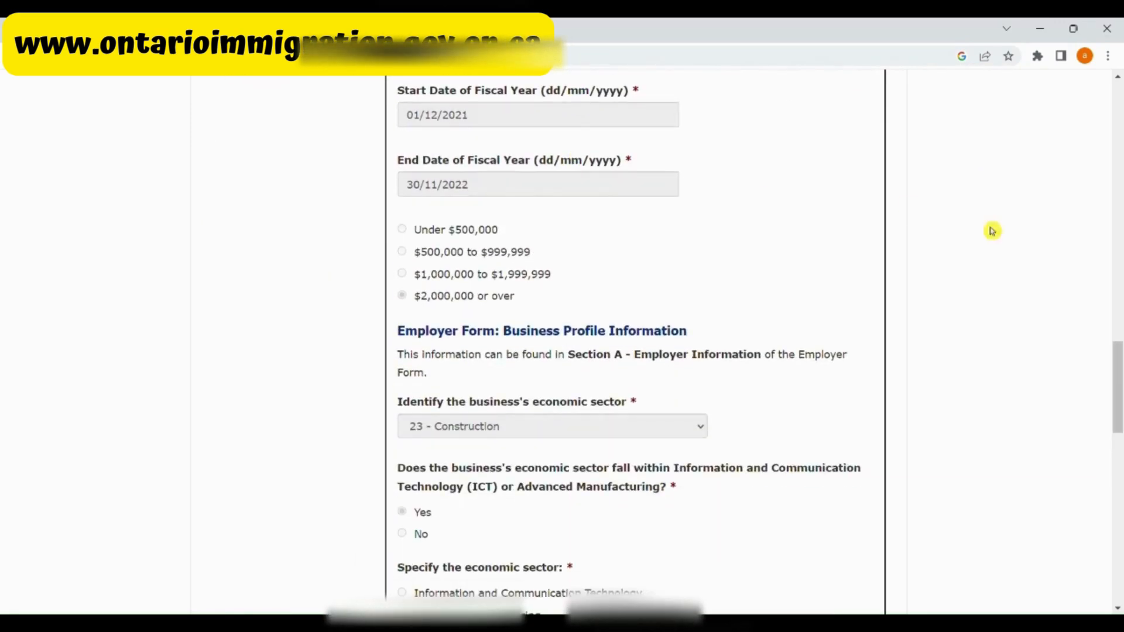
Review the business profile information, including economic sector, employee numbers, work location and the Greater Toronto Area region
{"action": "scroll", "coordinate": [860, 253], "scroll_direction": "down", "scroll_amount": 1}
{"action": "scroll", "coordinate": [649, 208], "scroll_direction": "down", "scroll_amount": 2}
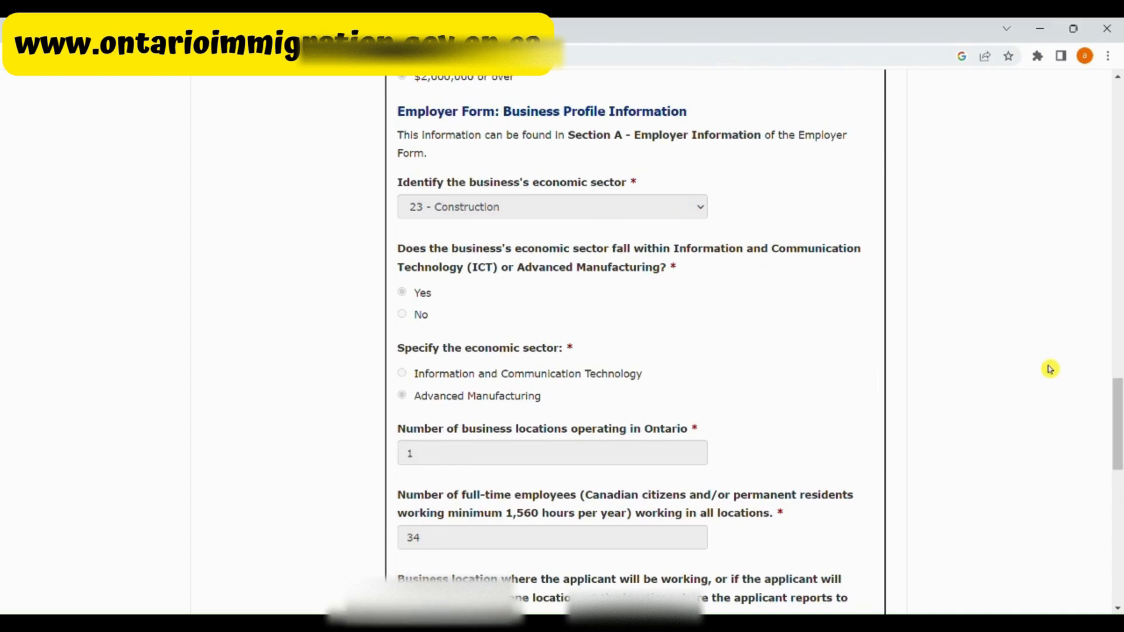
{"action": "scroll", "coordinate": [1063, 368], "scroll_direction": "down", "scroll_amount": 2}
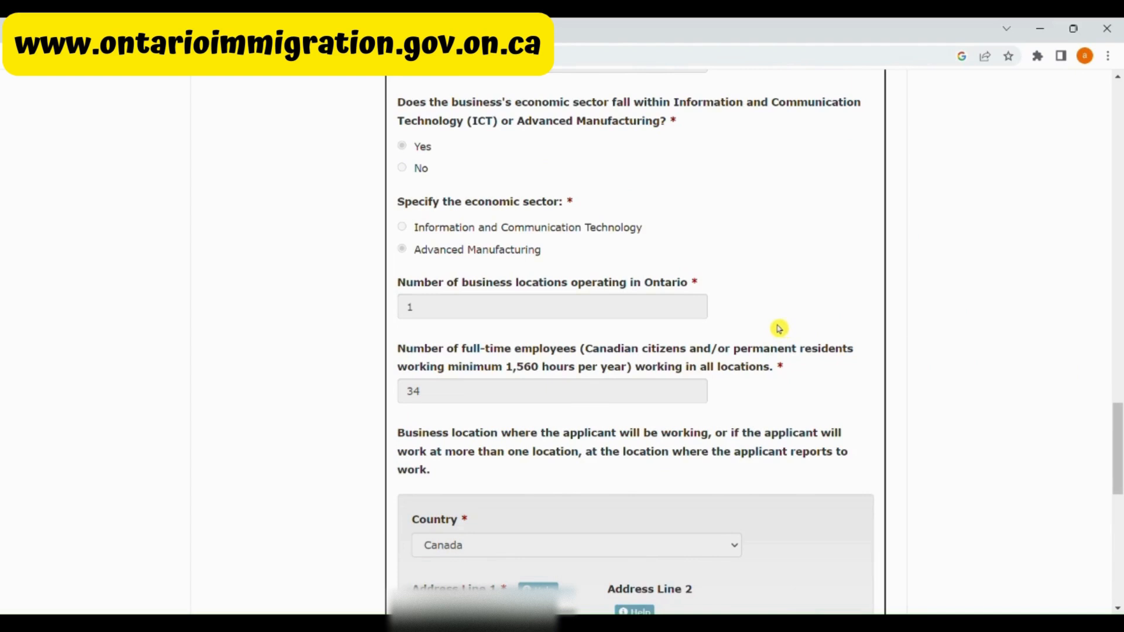
{"action": "scroll", "coordinate": [779, 327], "scroll_direction": "down", "scroll_amount": 1}
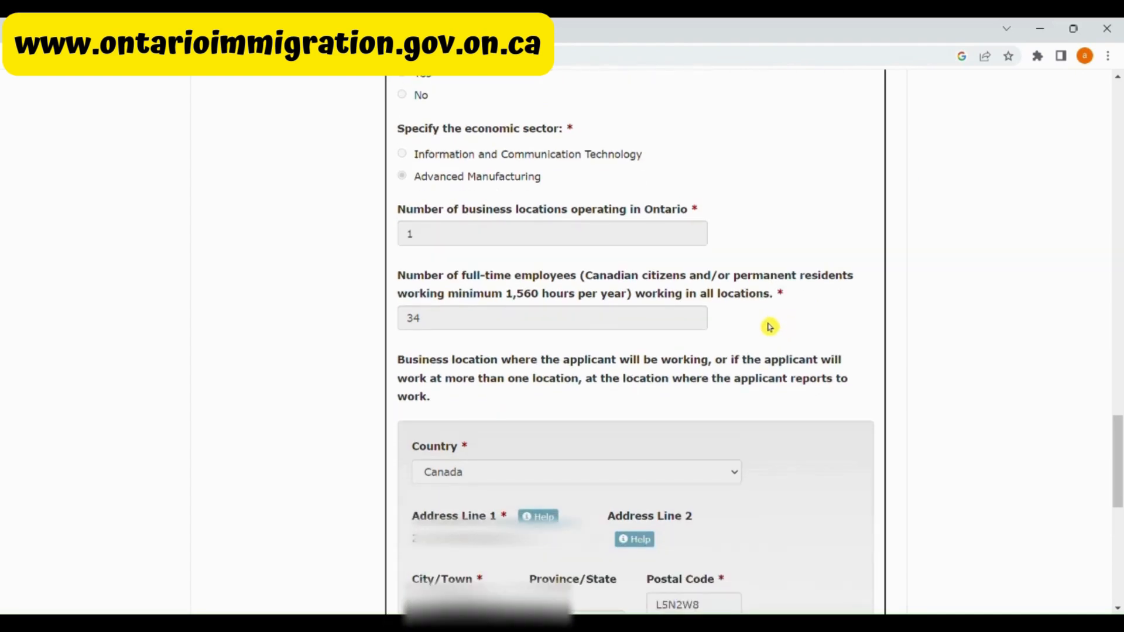
{"action": "scroll", "coordinate": [770, 325], "scroll_direction": "down", "scroll_amount": 2}
{"action": "scroll", "coordinate": [717, 315], "scroll_direction": "down", "scroll_amount": 2}
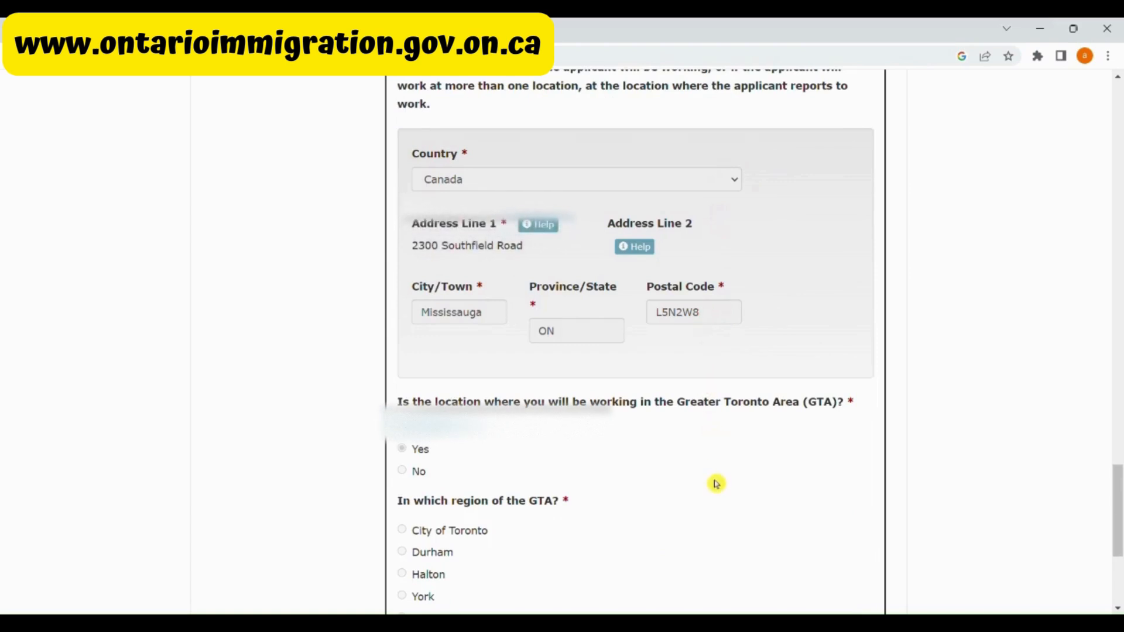
{"action": "scroll", "coordinate": [677, 477], "scroll_direction": "down", "scroll_amount": 3}
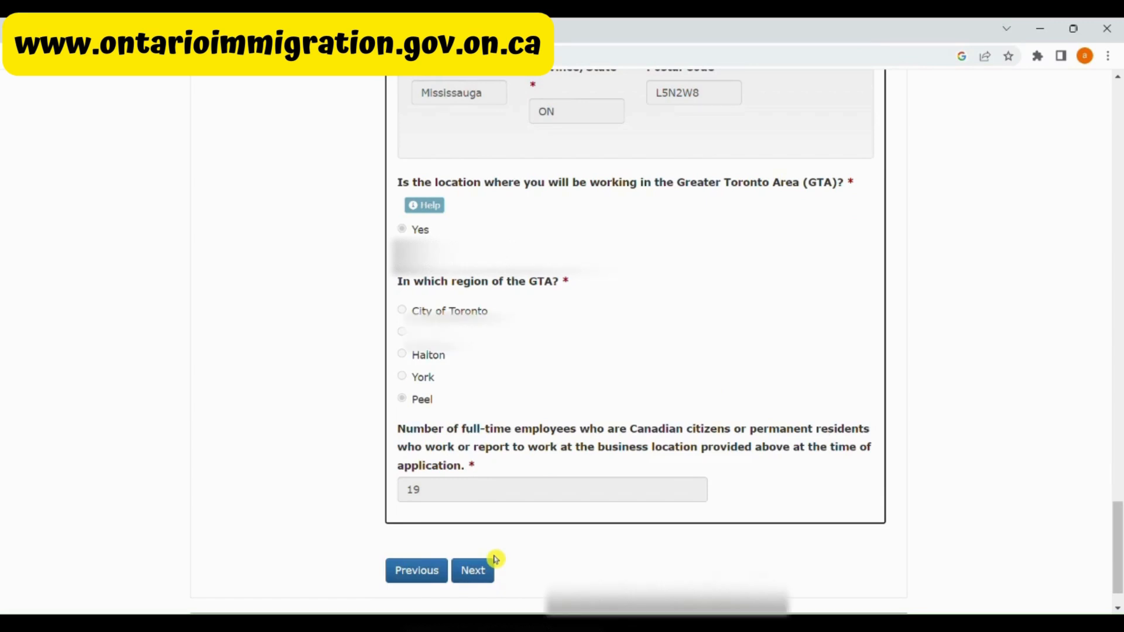
Continue to Employer Form: Job Offer Details and review the authorized signing officer and employer contact person information
{"action": "left_click", "coordinate": [473, 571]}
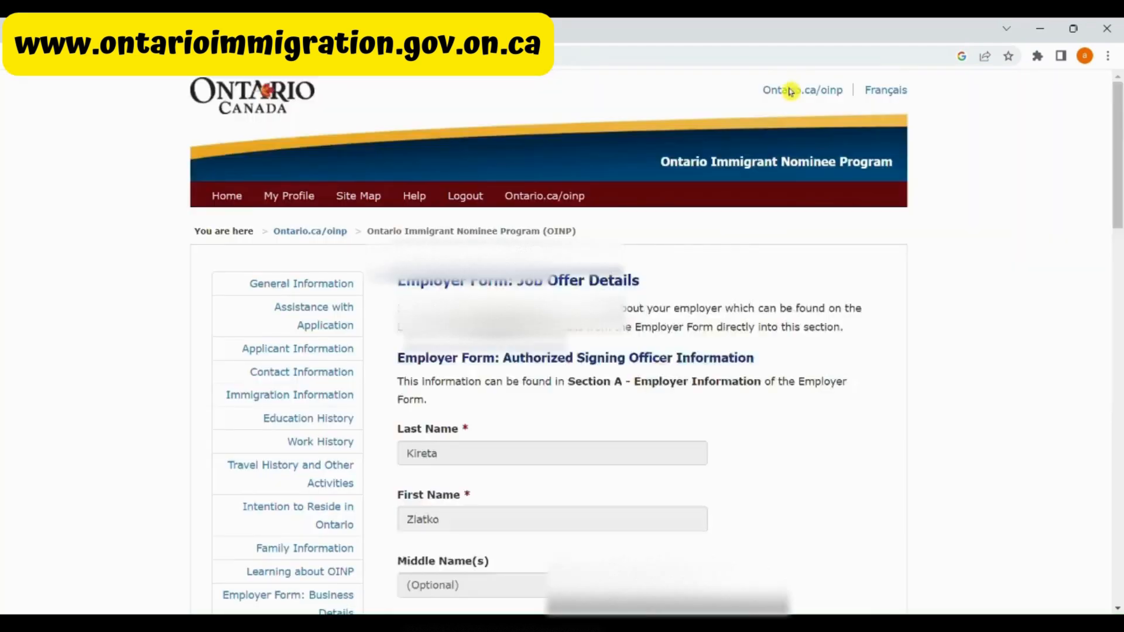
{"action": "scroll", "coordinate": [778, 146], "scroll_direction": "down", "scroll_amount": 5}
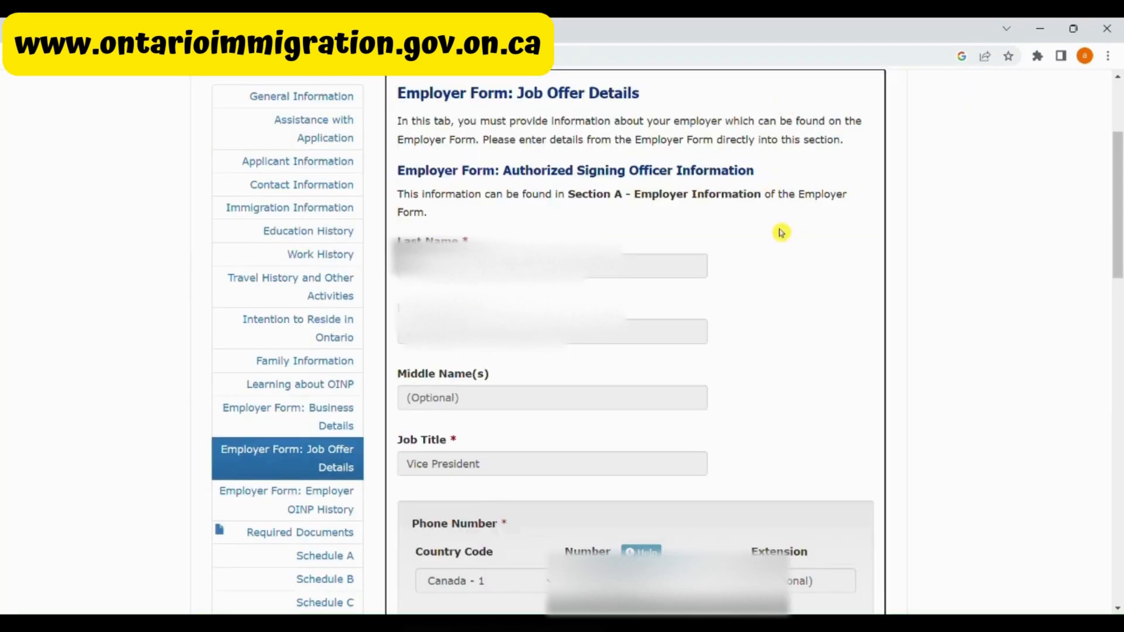
{"action": "scroll", "coordinate": [781, 232], "scroll_direction": "down", "scroll_amount": 1}
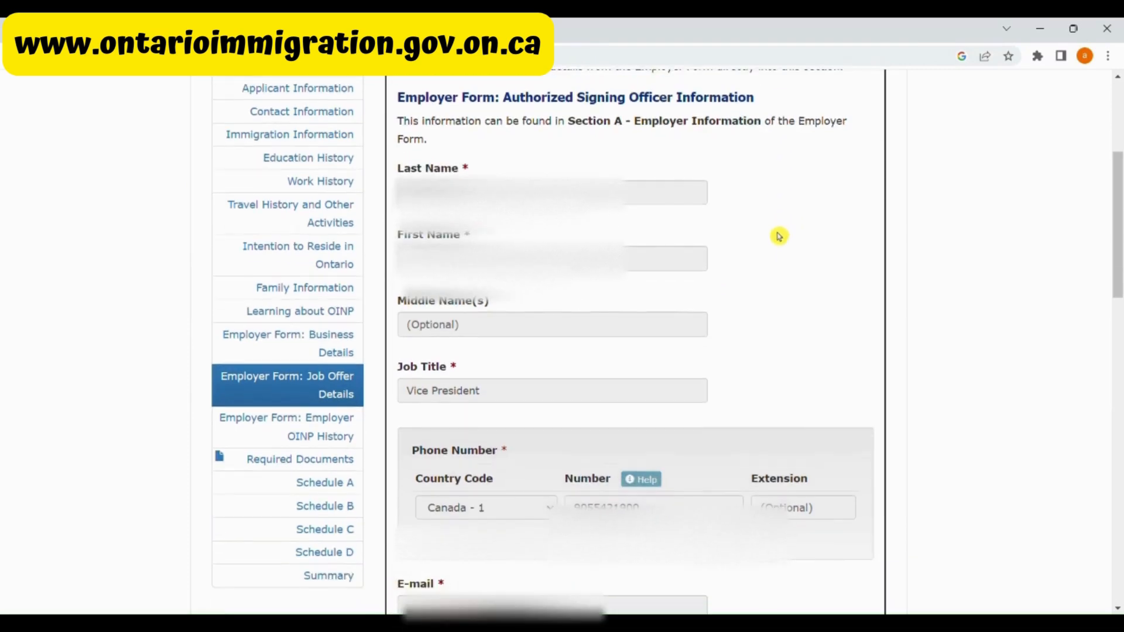
{"action": "scroll", "coordinate": [786, 235], "scroll_direction": "down", "scroll_amount": 4}
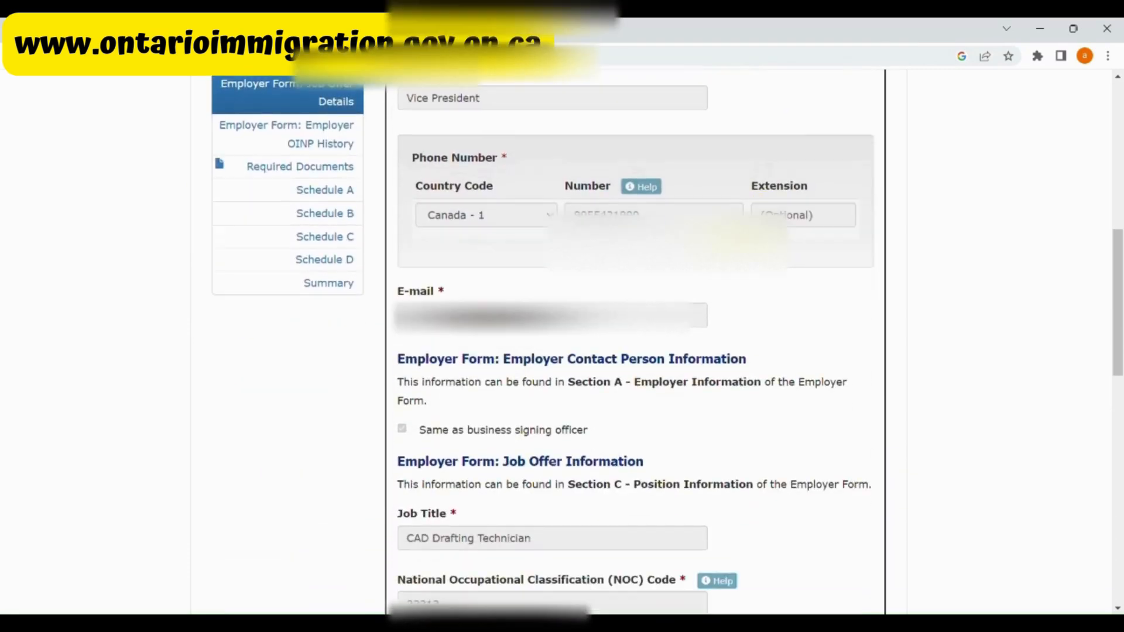
{"action": "scroll", "coordinate": [786, 235], "scroll_direction": "down", "scroll_amount": 1}
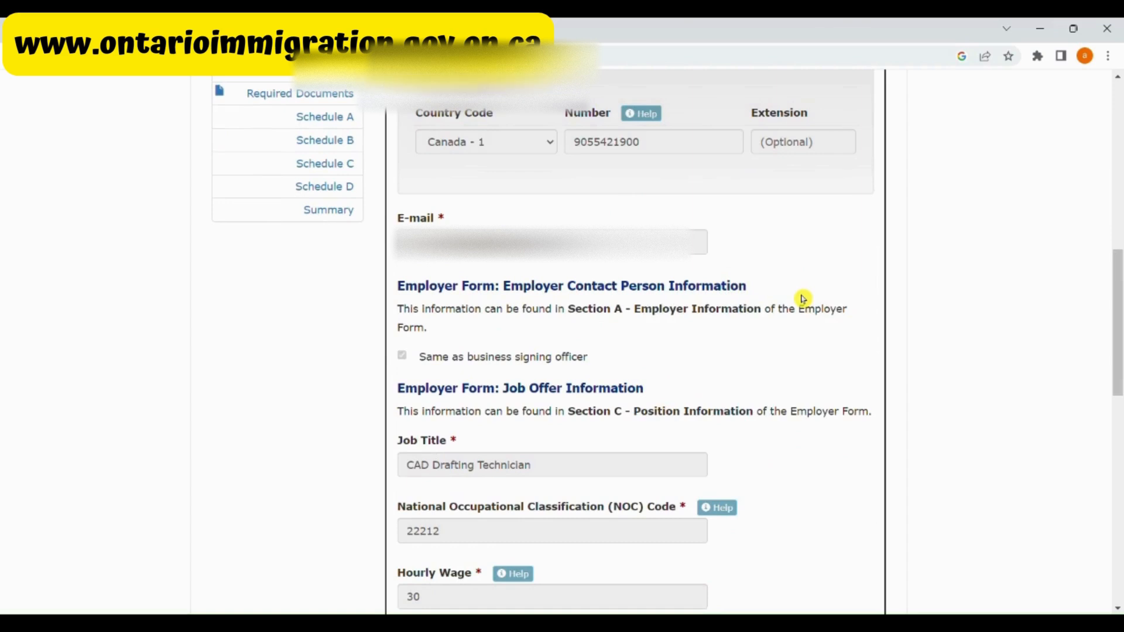
Review the job offer information, including NOC code, wage, hours, and the questions on duration, current employment, equity, regulated profession and LMIA
{"action": "scroll", "coordinate": [805, 297], "scroll_direction": "down", "scroll_amount": 1}
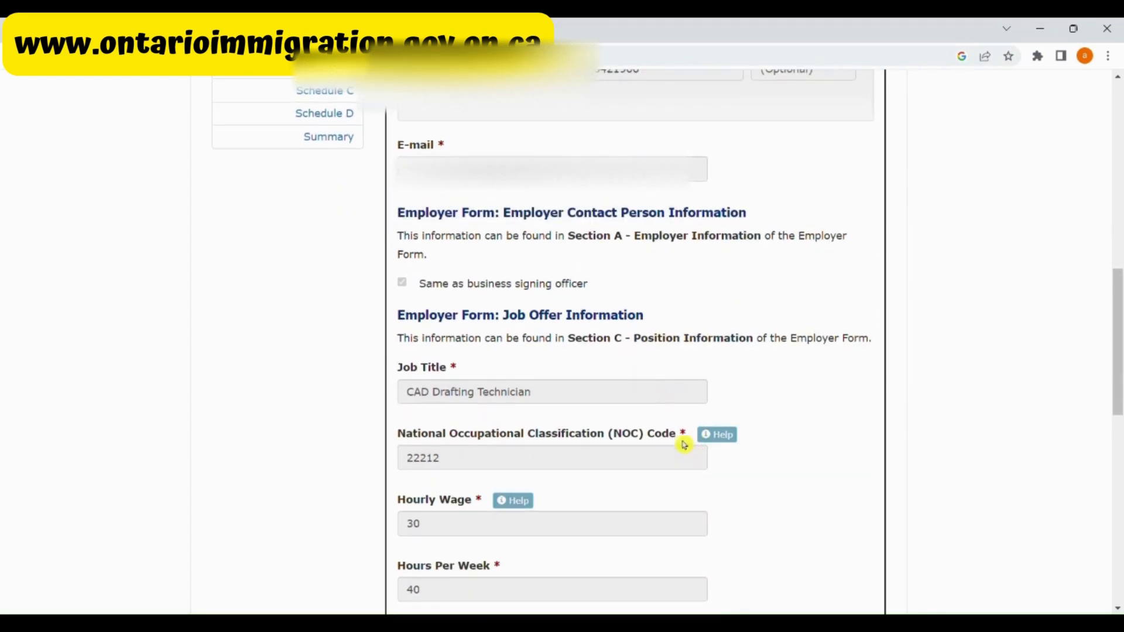
{"action": "scroll", "coordinate": [632, 391], "scroll_direction": "down", "scroll_amount": 2}
{"action": "scroll", "coordinate": [629, 429], "scroll_direction": "down", "scroll_amount": 1}
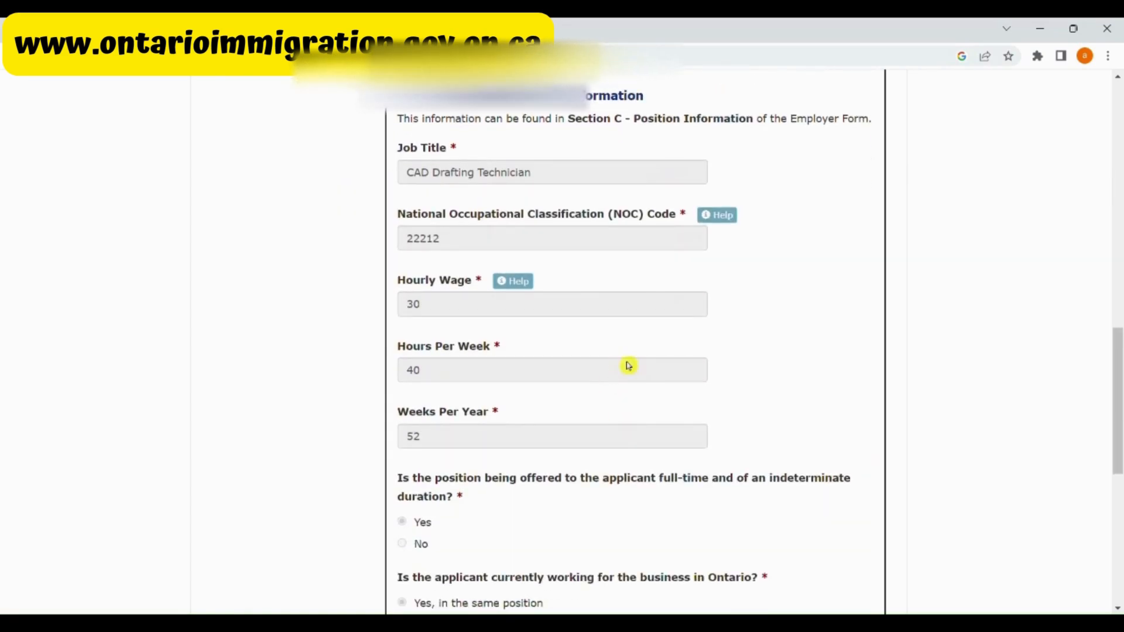
{"action": "scroll", "coordinate": [623, 416], "scroll_direction": "down", "scroll_amount": 2}
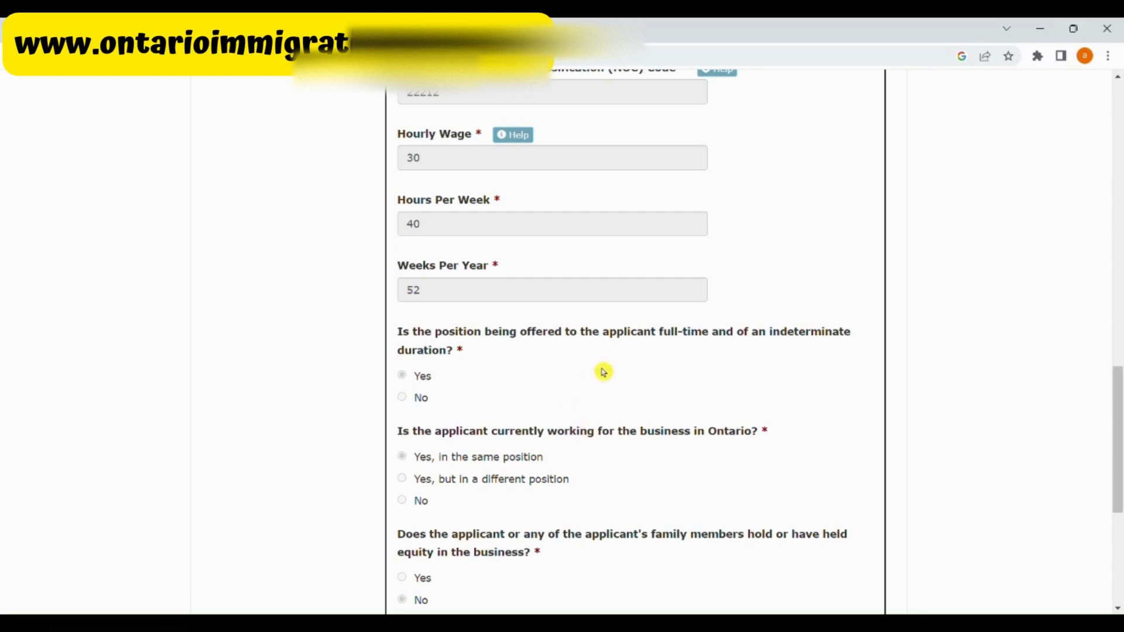
{"action": "scroll", "coordinate": [597, 369], "scroll_direction": "down", "scroll_amount": 1}
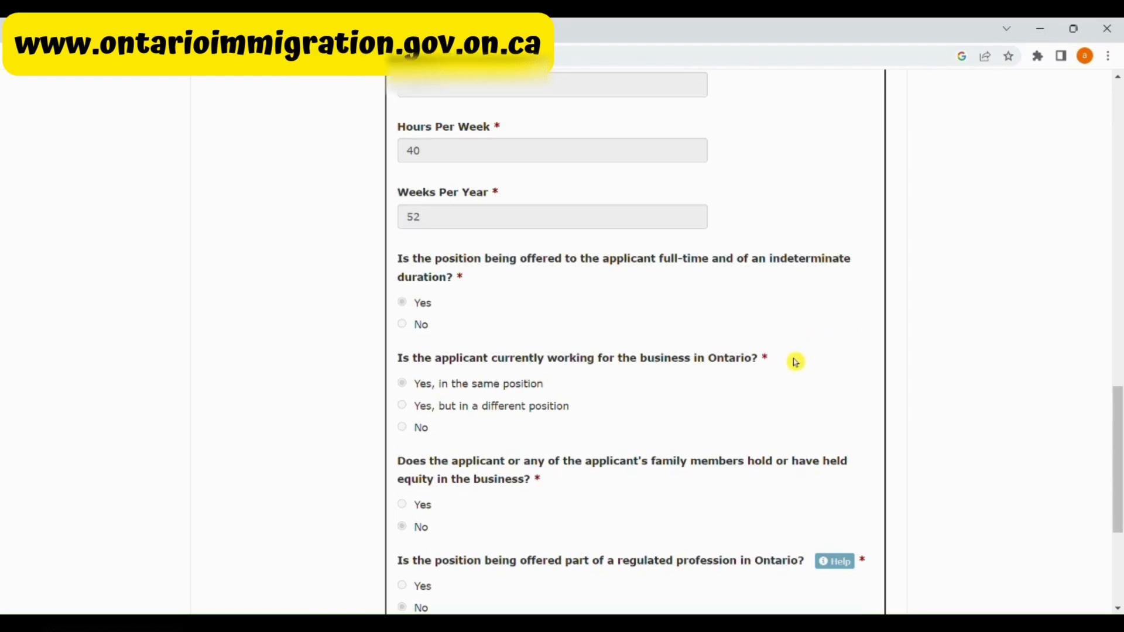
{"action": "scroll", "coordinate": [793, 359], "scroll_direction": "down", "scroll_amount": 1}
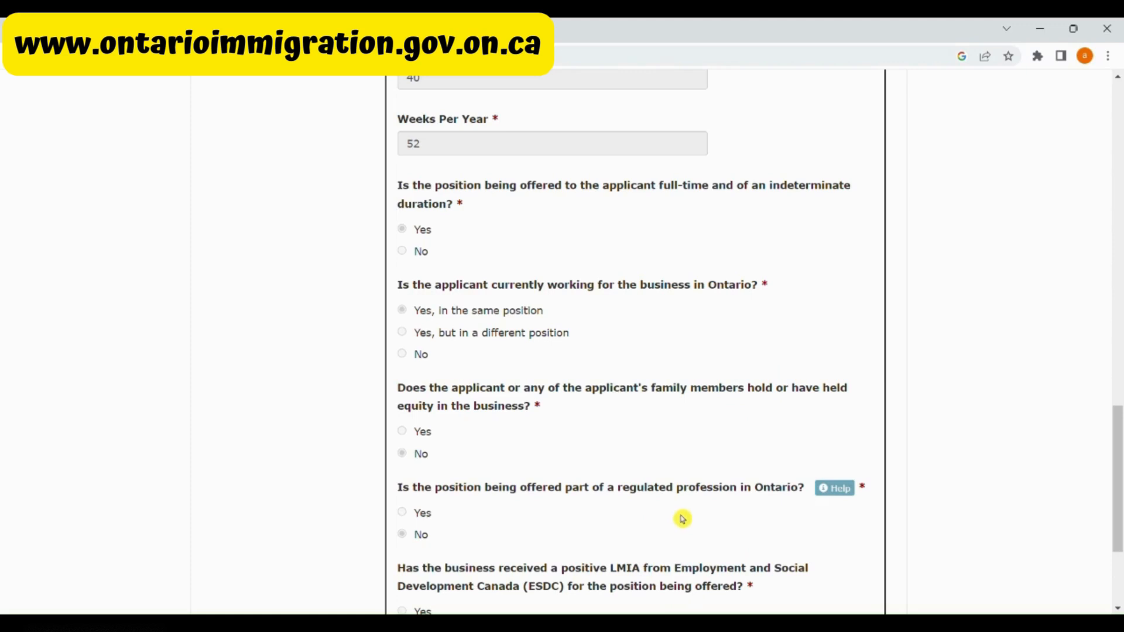
{"action": "scroll", "coordinate": [682, 518], "scroll_direction": "down", "scroll_amount": 3}
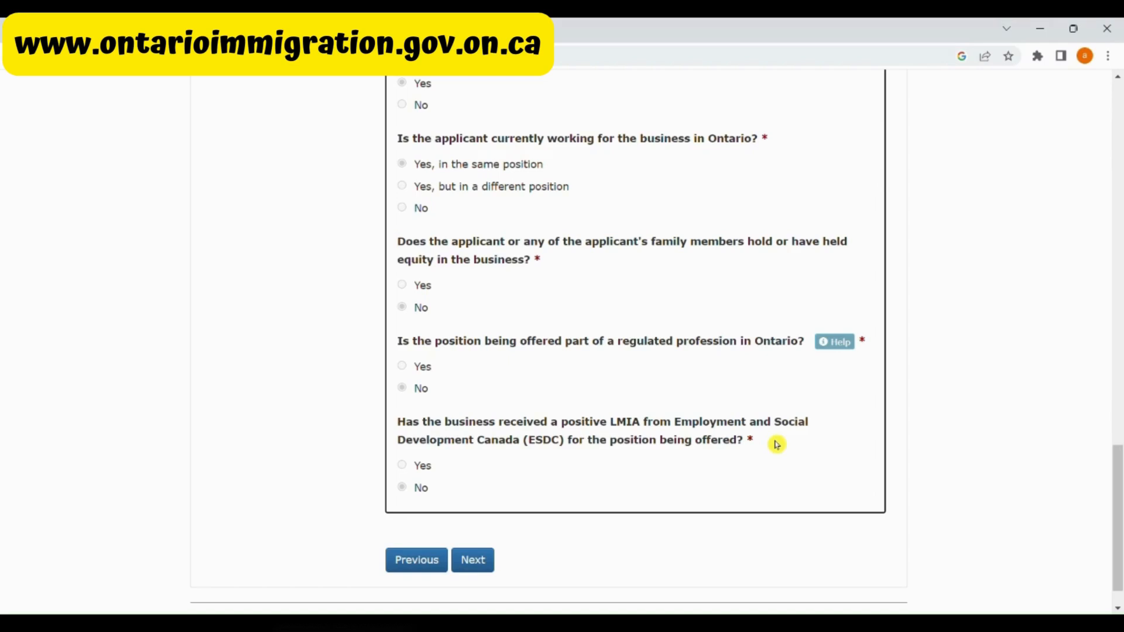
Continue to Employer OINP History, review the previous application and form assistance questions, and proceed to Required Documents
{"action": "left_click", "coordinate": [476, 562]}
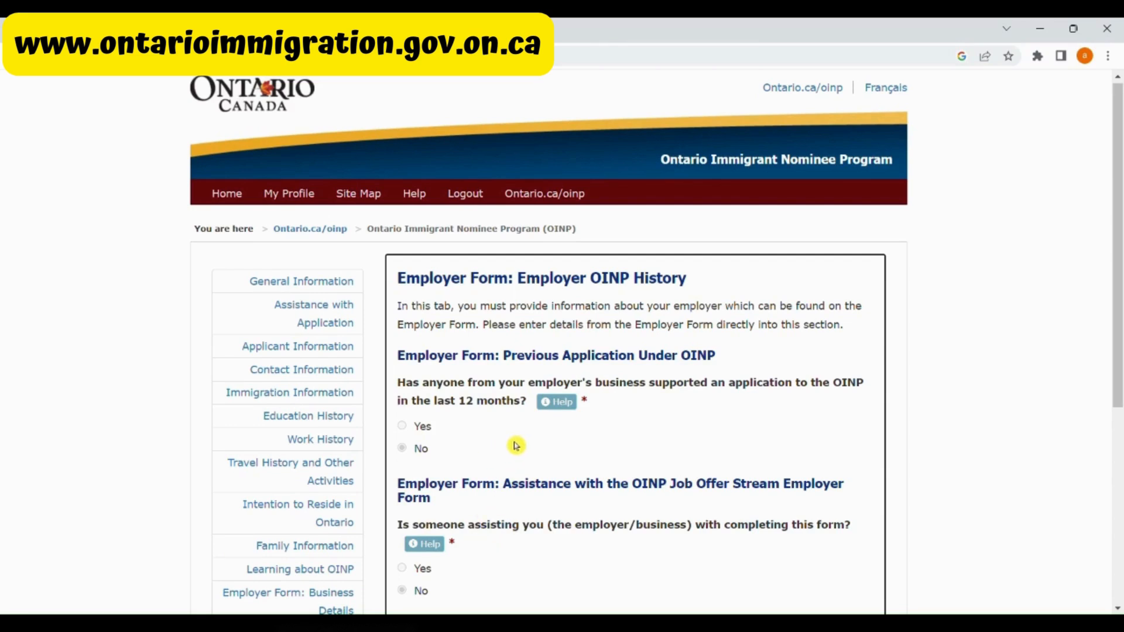
{"action": "scroll", "coordinate": [501, 446], "scroll_direction": "down", "scroll_amount": 1}
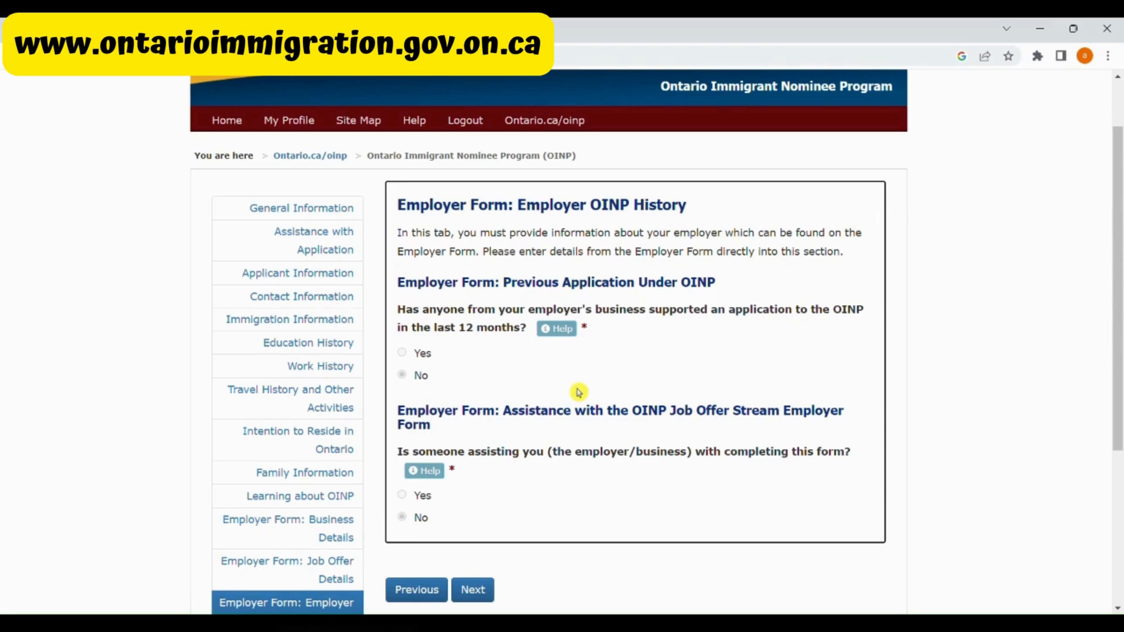
{"action": "scroll", "coordinate": [578, 392], "scroll_direction": "down", "scroll_amount": 3}
{"action": "left_click", "coordinate": [473, 444]}
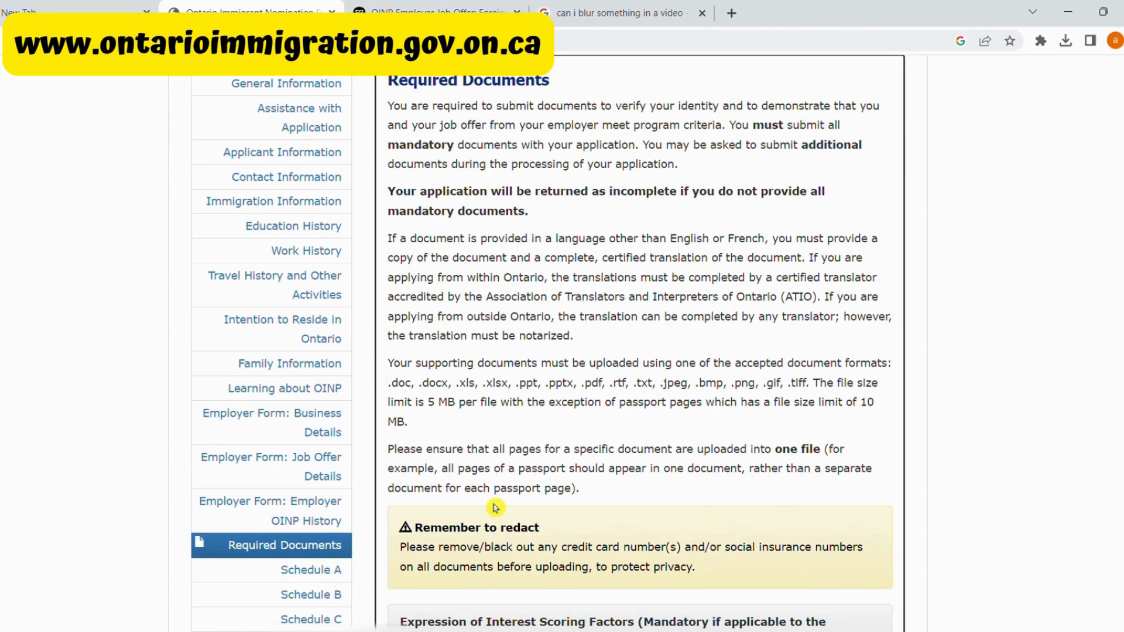
Read the document upload and redaction instructions, and review the files attached under Expression of Interest Scoring Factors
{"action": "scroll", "coordinate": [495, 508], "scroll_direction": "down", "scroll_amount": 4}
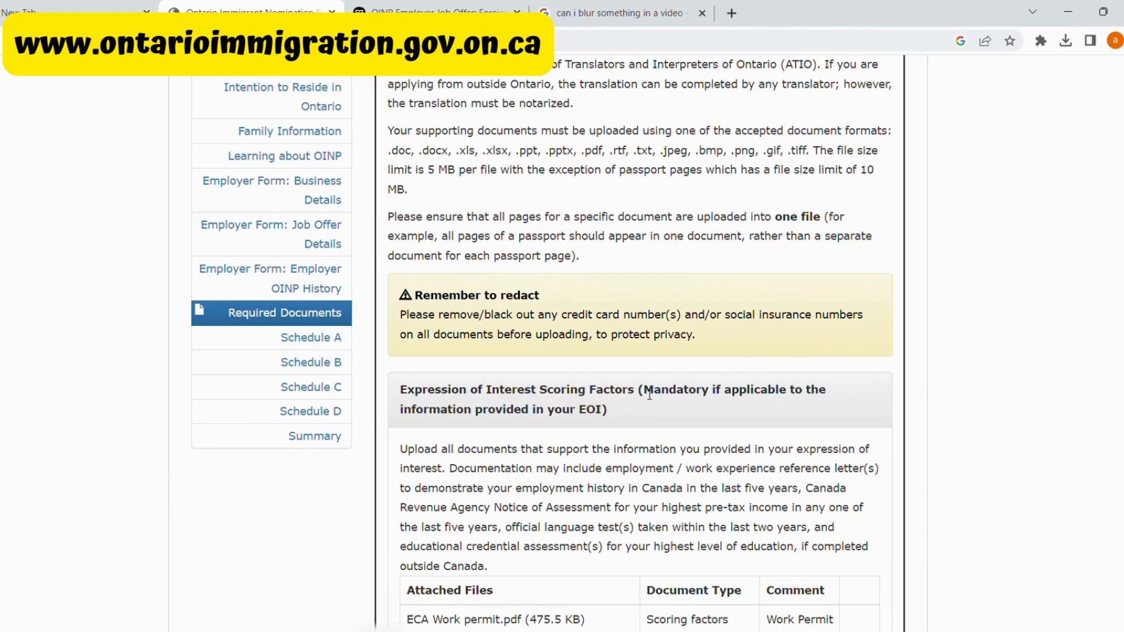
{"action": "scroll", "coordinate": [650, 394], "scroll_direction": "down", "scroll_amount": 2}
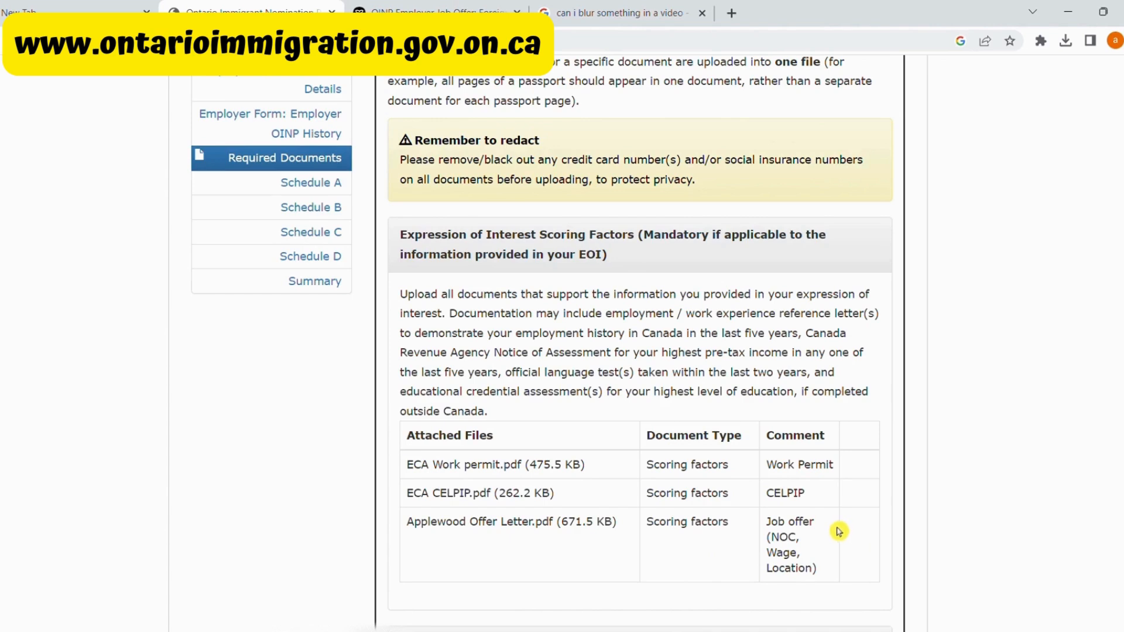
{"action": "scroll", "coordinate": [838, 531], "scroll_direction": "down", "scroll_amount": 1}
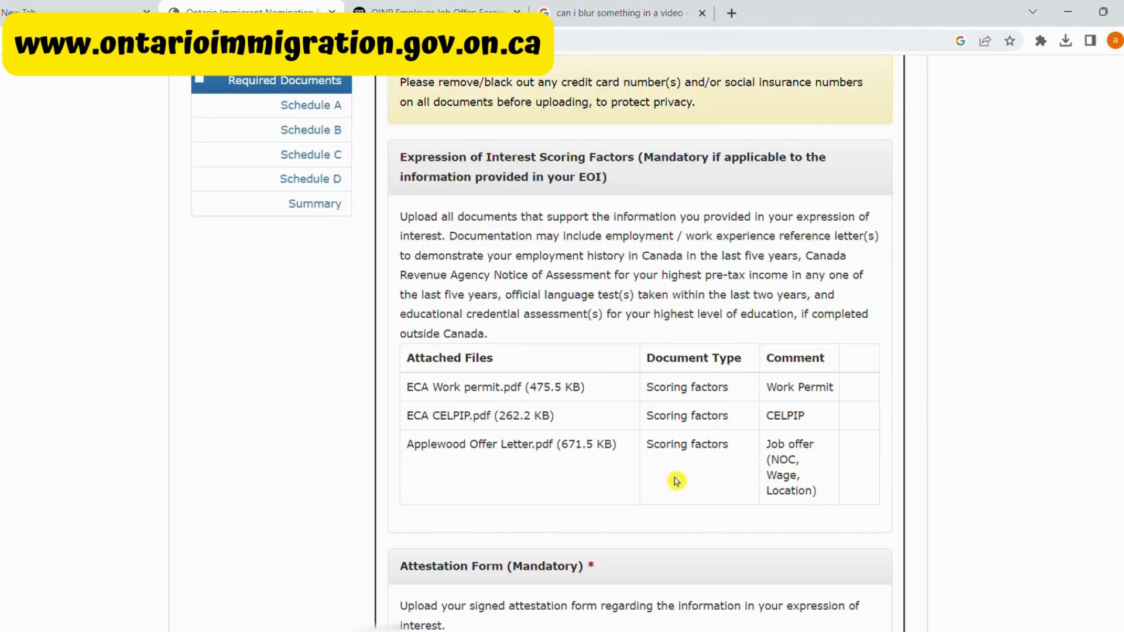
{"action": "scroll", "coordinate": [676, 481], "scroll_direction": "up", "scroll_amount": 1}
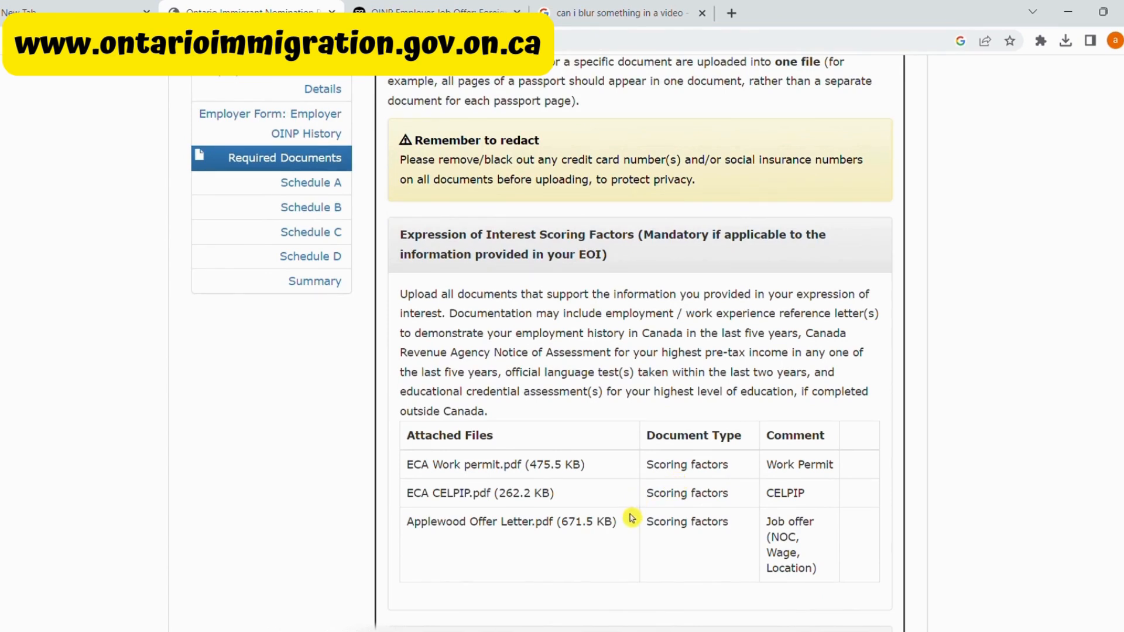
{"action": "scroll", "coordinate": [634, 526], "scroll_direction": "down", "scroll_amount": 1}
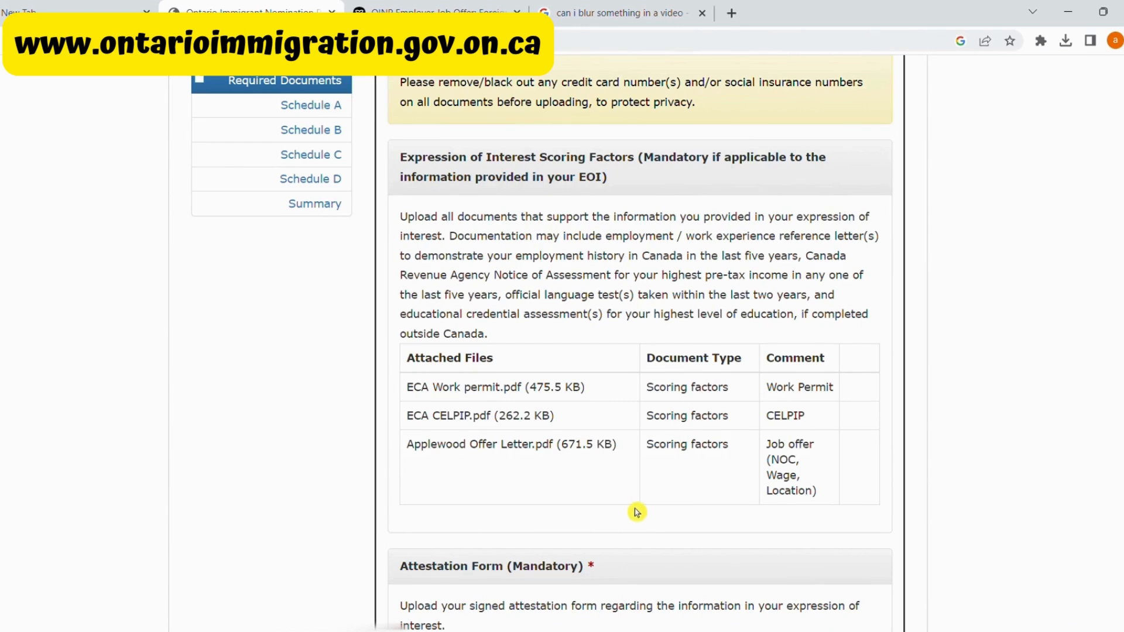
Review the requirements and attached files for the mandatory Attestation Form, Photograph and Passport sections
{"action": "scroll", "coordinate": [638, 512], "scroll_direction": "down", "scroll_amount": 3}
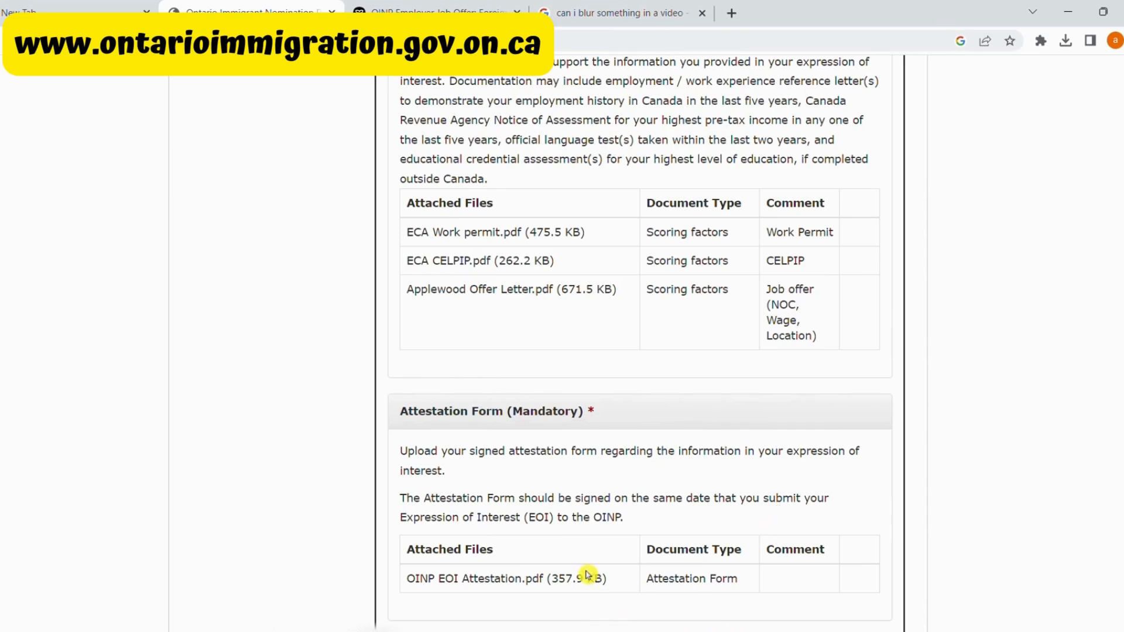
{"action": "scroll", "coordinate": [567, 541], "scroll_direction": "down", "scroll_amount": 2}
{"action": "scroll", "coordinate": [576, 533], "scroll_direction": "down", "scroll_amount": 1}
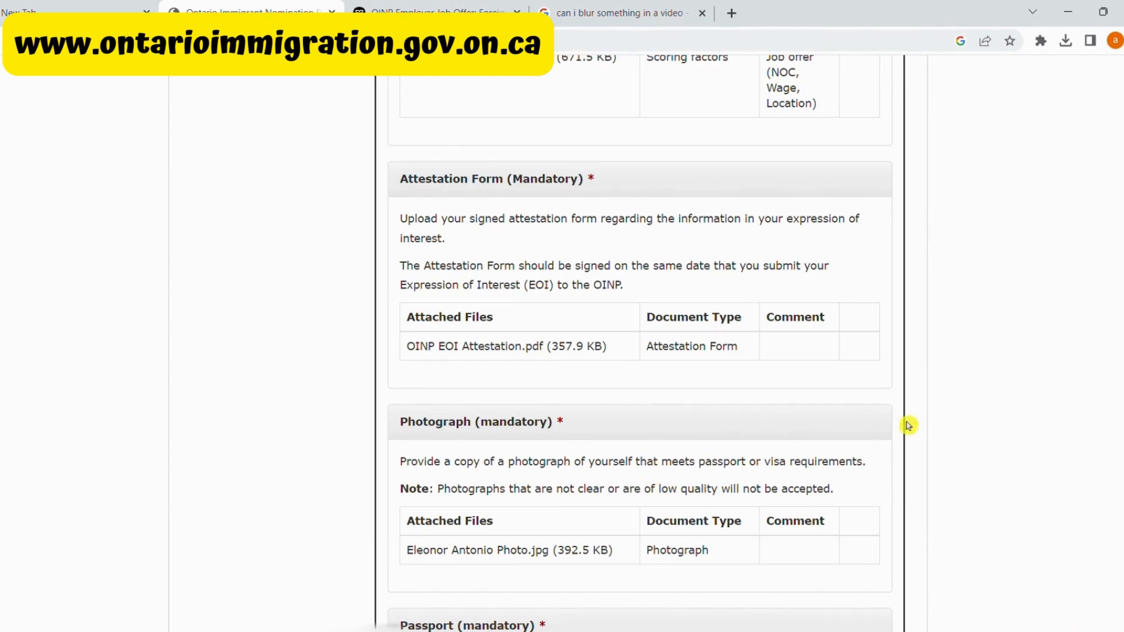
{"action": "scroll", "coordinate": [684, 319], "scroll_direction": "down", "scroll_amount": 3}
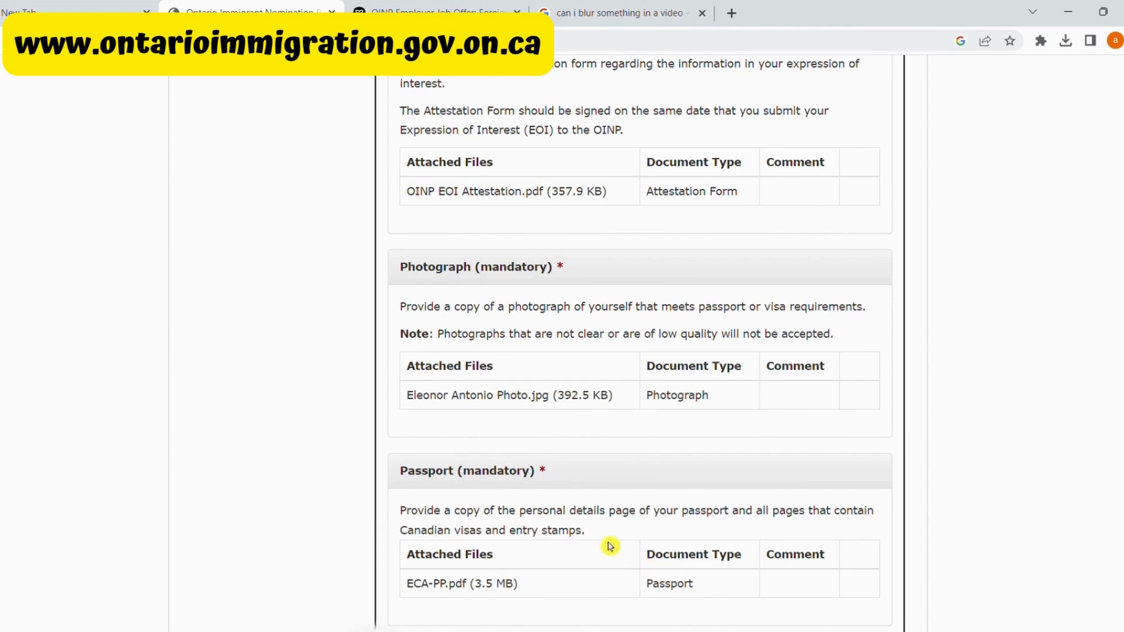
Review the requirements and attached files for Your Family Member's Passports and the Status Documents issued by IRCC and CBSA
{"action": "scroll", "coordinate": [606, 534], "scroll_direction": "down", "scroll_amount": 4}
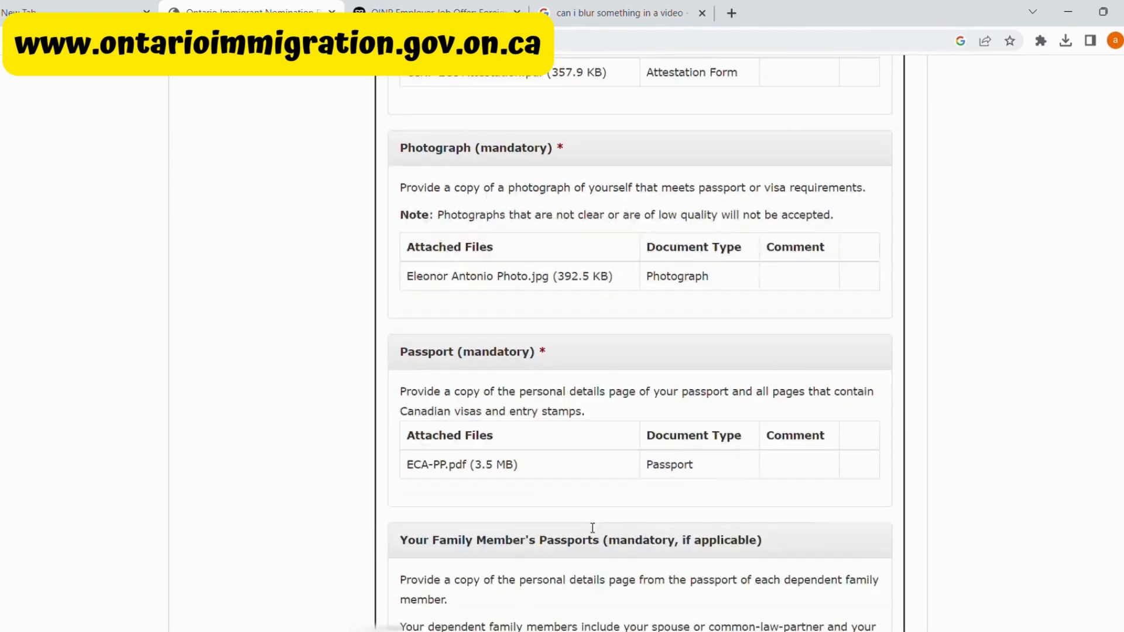
{"action": "scroll", "coordinate": [526, 505], "scroll_direction": "down", "scroll_amount": 1}
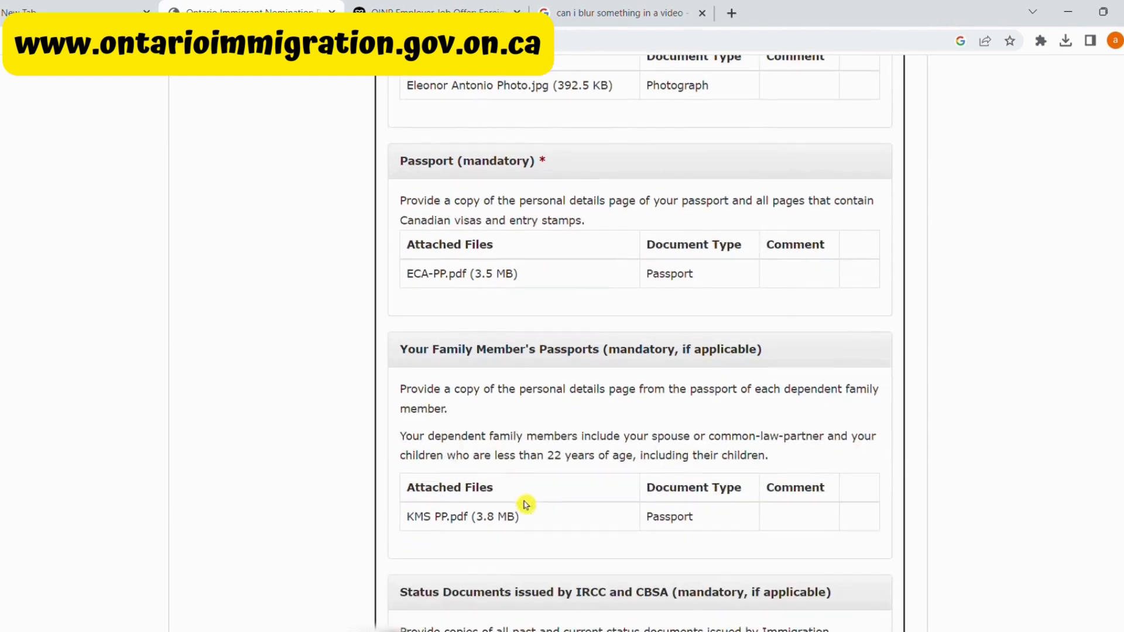
{"action": "scroll", "coordinate": [539, 422], "scroll_direction": "down", "scroll_amount": 2}
{"action": "scroll", "coordinate": [537, 422], "scroll_direction": "down", "scroll_amount": 1}
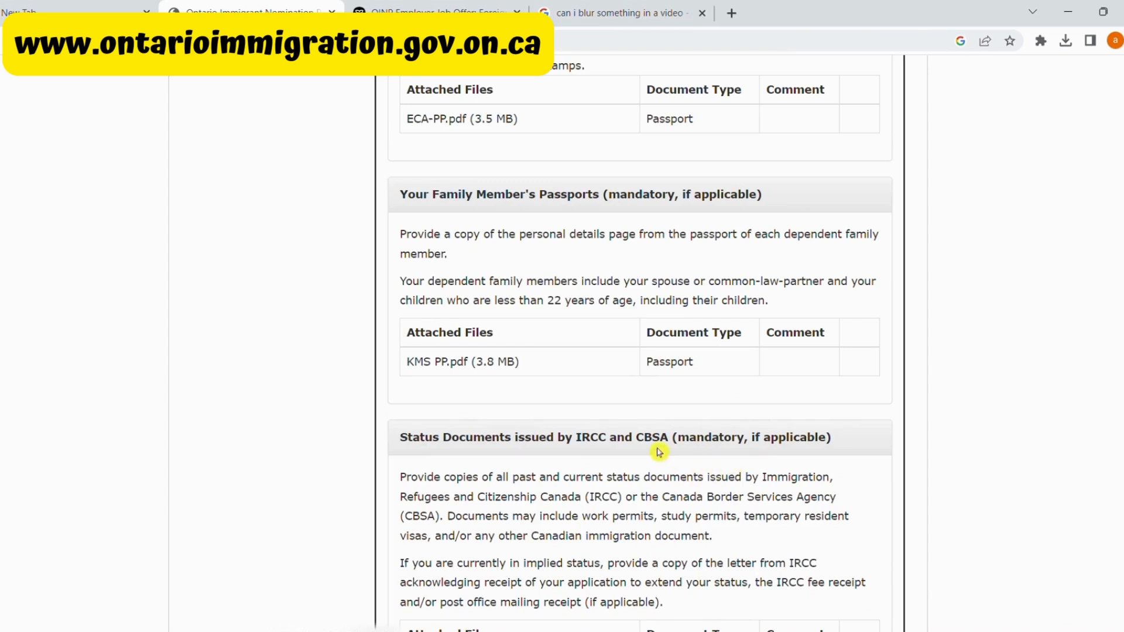
{"action": "scroll", "coordinate": [655, 447], "scroll_direction": "down", "scroll_amount": 2}
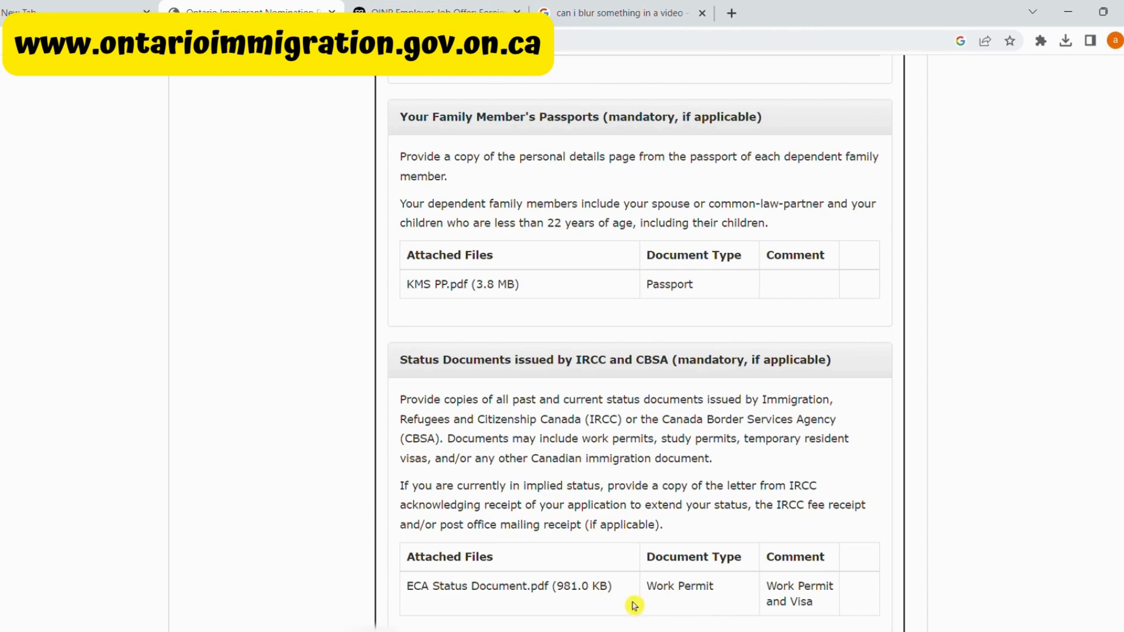
{"action": "scroll", "coordinate": [505, 436], "scroll_direction": "down", "scroll_amount": 2}
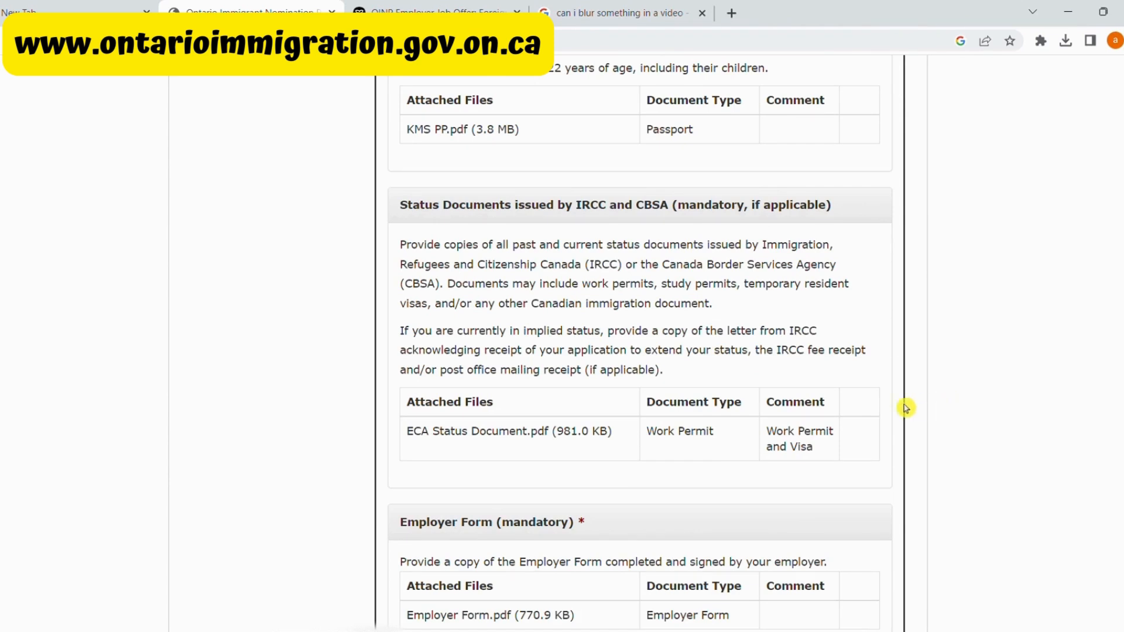
Review the requirements and attached files for the mandatory Employer Form and Job Offer sections
{"action": "scroll", "coordinate": [881, 410], "scroll_direction": "down", "scroll_amount": 3}
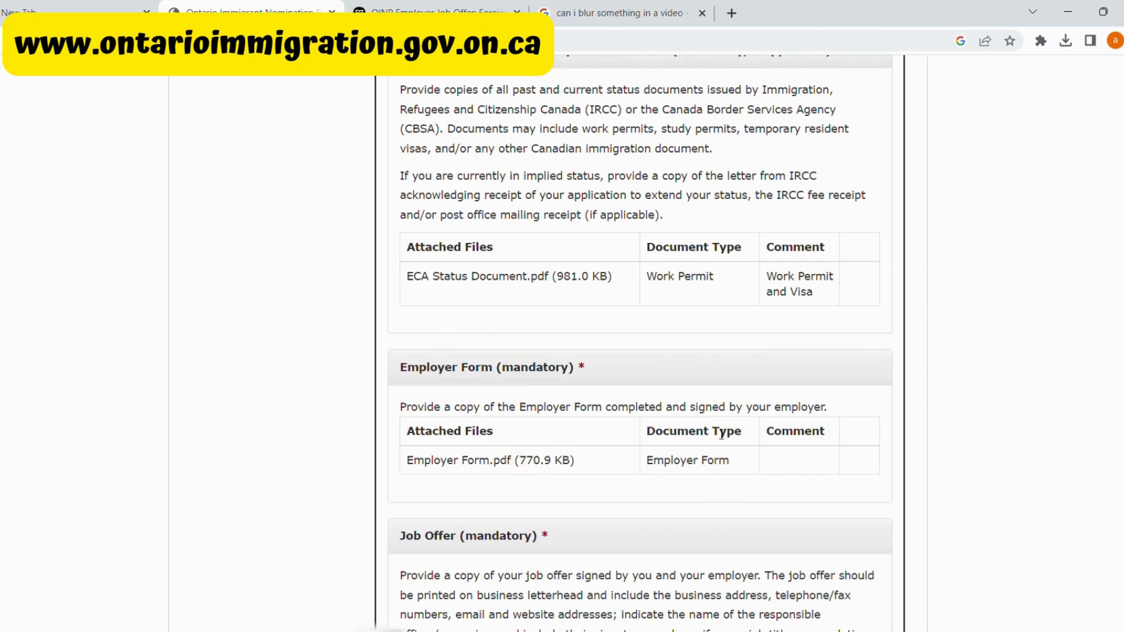
{"action": "scroll", "coordinate": [700, 475], "scroll_direction": "down", "scroll_amount": 1}
{"action": "scroll", "coordinate": [700, 468], "scroll_direction": "down", "scroll_amount": 1}
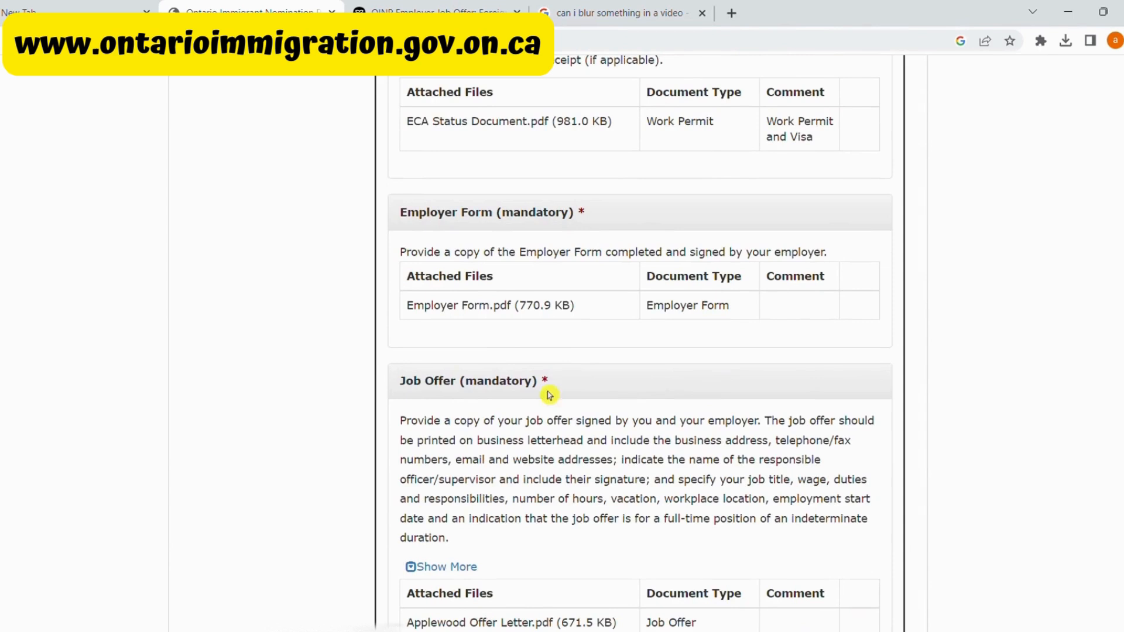
{"action": "scroll", "coordinate": [828, 427], "scroll_direction": "down", "scroll_amount": 2}
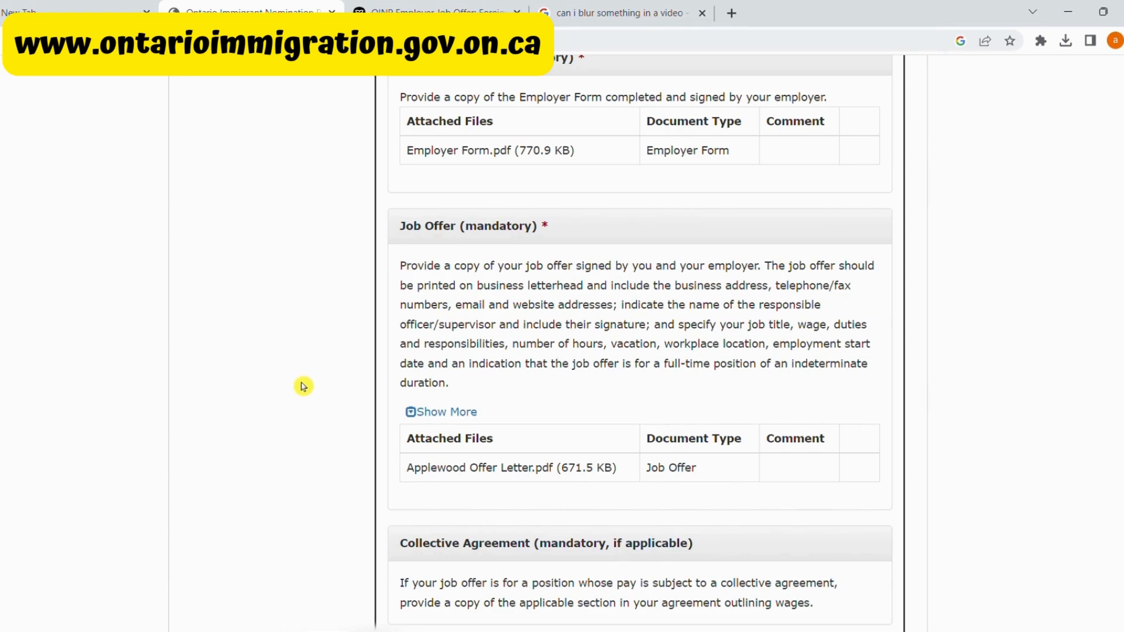
Review the Collective Agreement, Two Most Recent Pay Slips, Labour Market Impact Assessment and Licence or Authorization document requirements
{"action": "scroll", "coordinate": [309, 386], "scroll_direction": "down", "scroll_amount": 5}
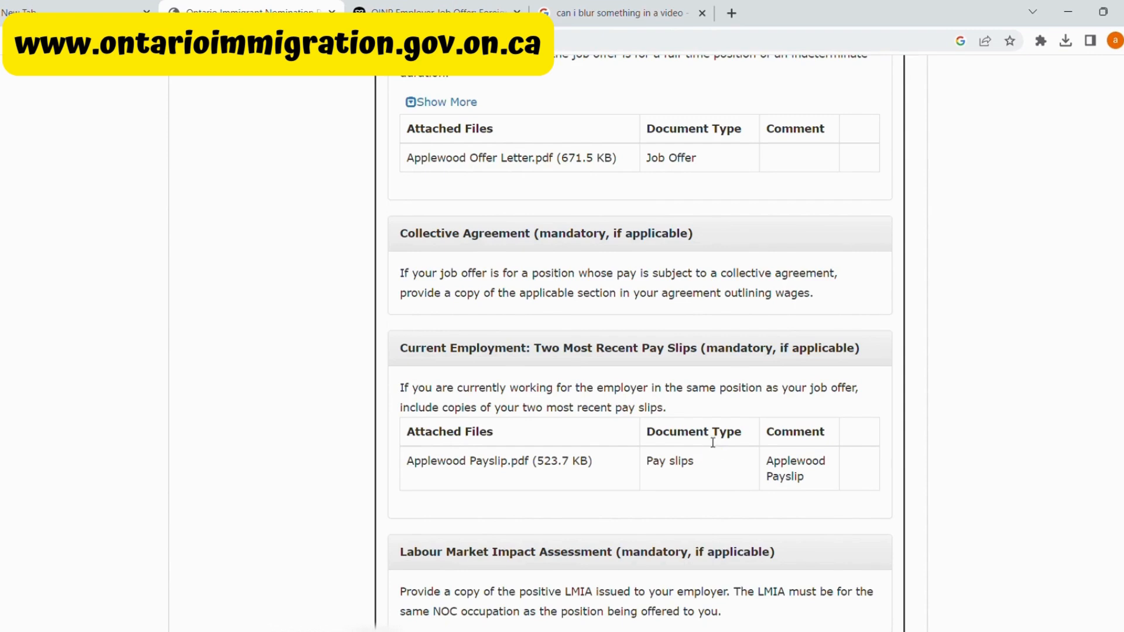
{"action": "scroll", "coordinate": [714, 454], "scroll_direction": "down", "scroll_amount": 4}
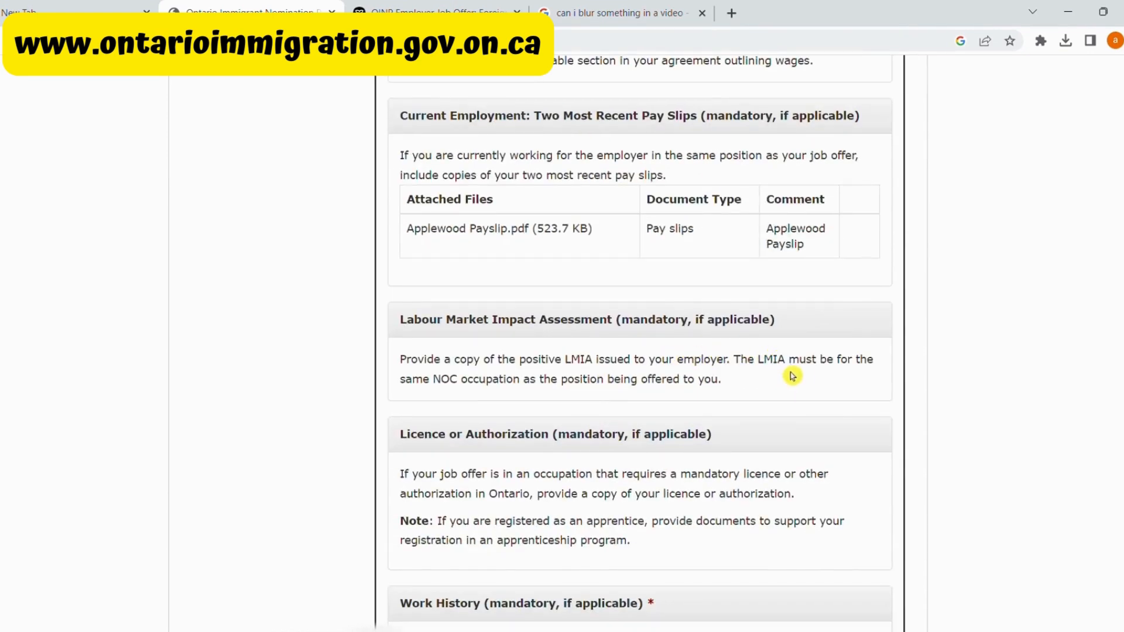
{"action": "scroll", "coordinate": [842, 397], "scroll_direction": "down", "scroll_amount": 3}
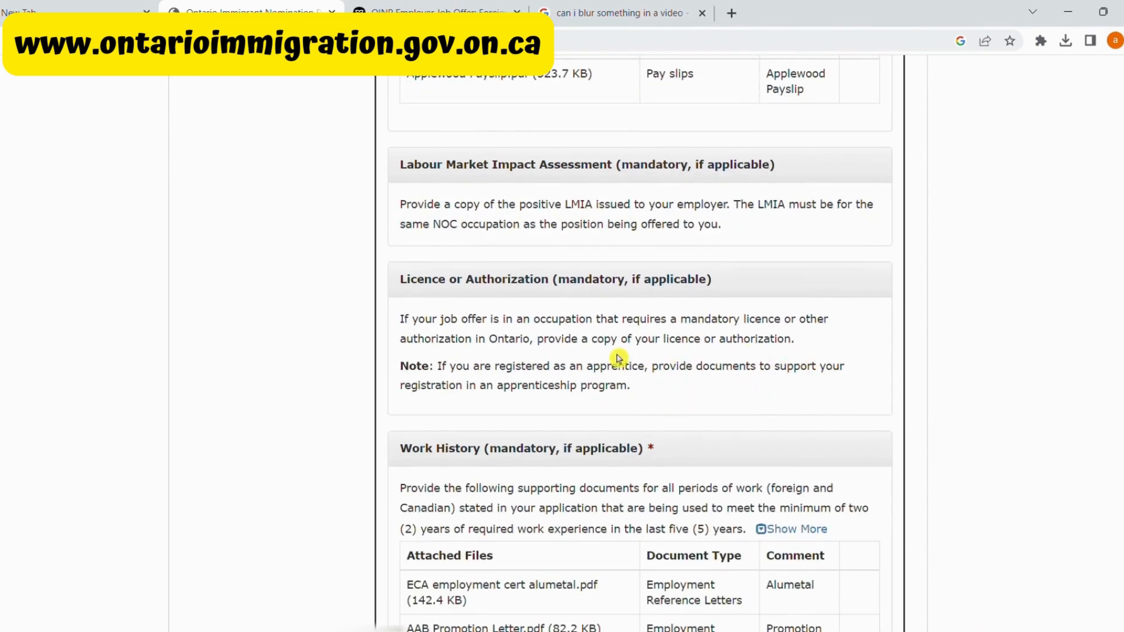
Review the requirements and attached files for the Work History and Résumé sections
{"action": "scroll", "coordinate": [667, 356], "scroll_direction": "down", "scroll_amount": 2}
{"action": "scroll", "coordinate": [486, 339], "scroll_direction": "down", "scroll_amount": 1}
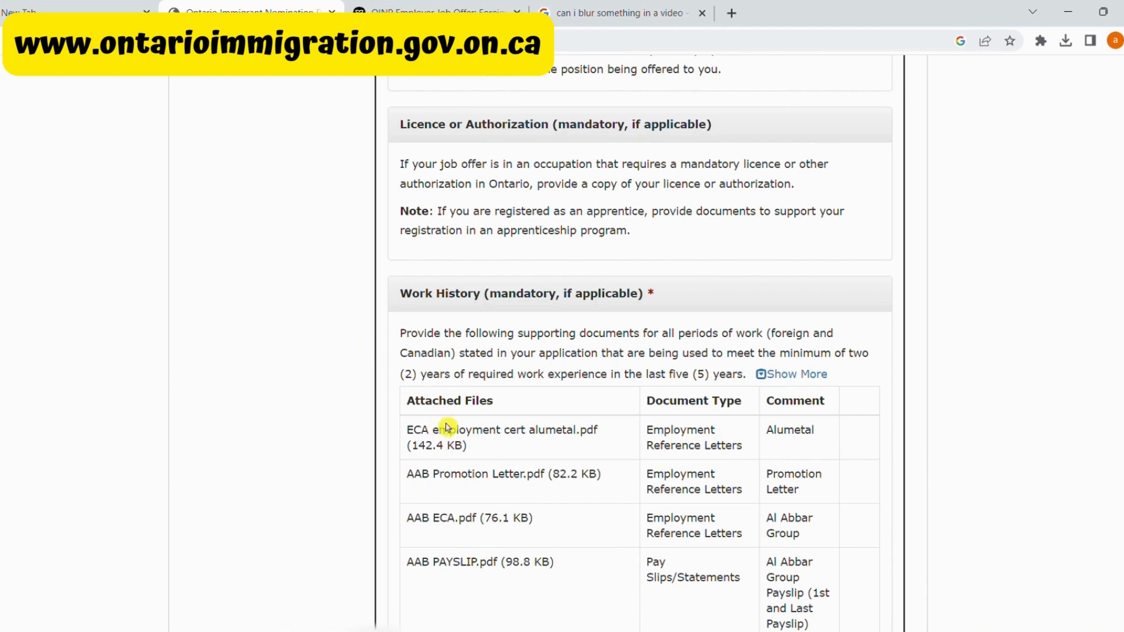
{"action": "left_click", "coordinate": [388, 448]}
{"action": "scroll", "coordinate": [552, 543], "scroll_direction": "down", "scroll_amount": 1}
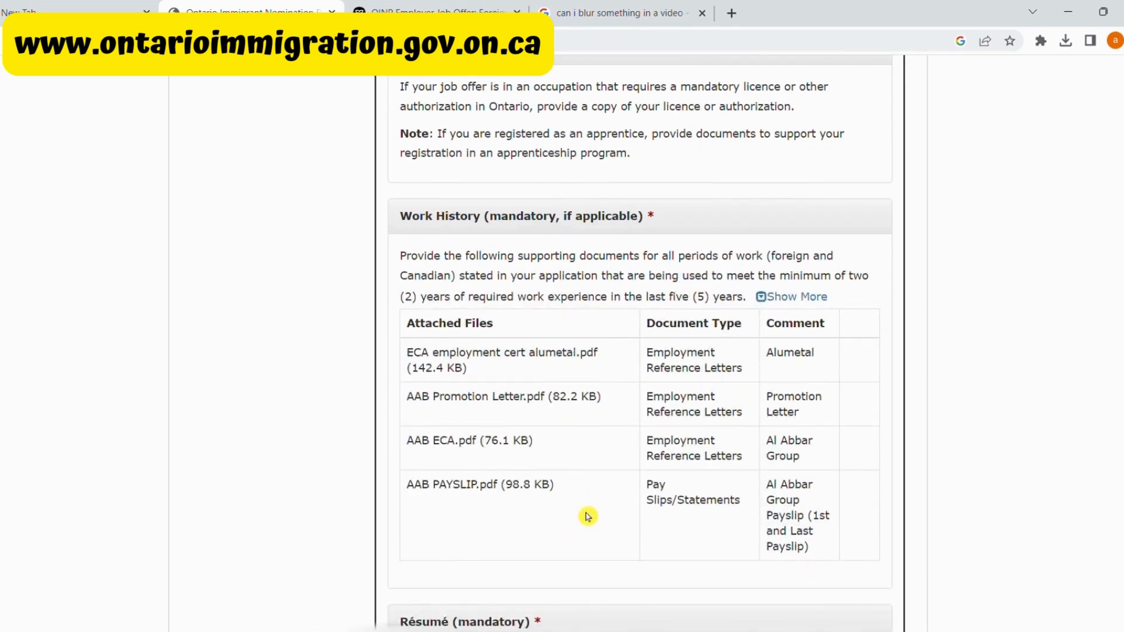
{"action": "scroll", "coordinate": [593, 518], "scroll_direction": "down", "scroll_amount": 1}
{"action": "scroll", "coordinate": [631, 491], "scroll_direction": "down", "scroll_amount": 1}
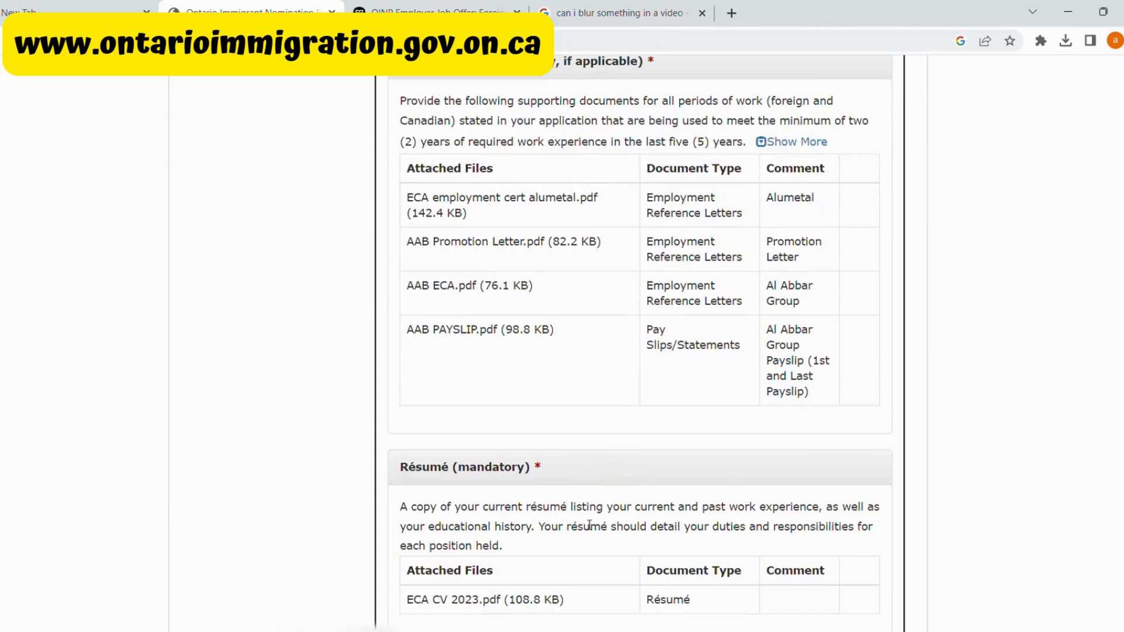
{"action": "scroll", "coordinate": [631, 538], "scroll_direction": "down", "scroll_amount": 1}
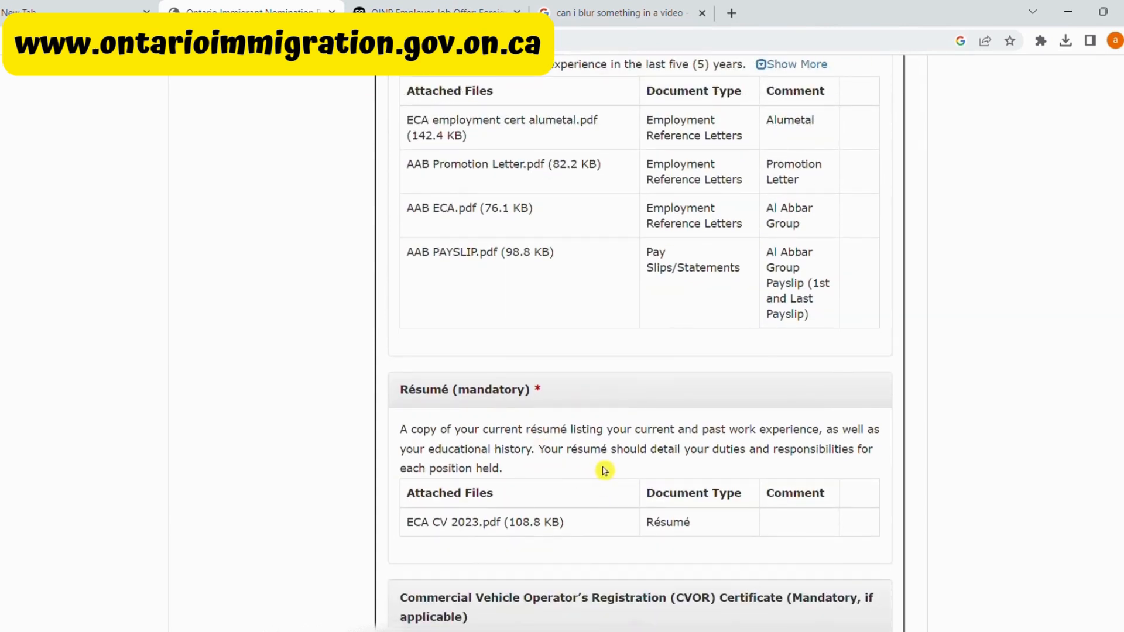
Review the CVOR Certificate requirement and the supplemental files under Other, including their intention-to-reside comments, and proceed to Schedule A
{"action": "scroll", "coordinate": [614, 514], "scroll_direction": "down", "scroll_amount": 3}
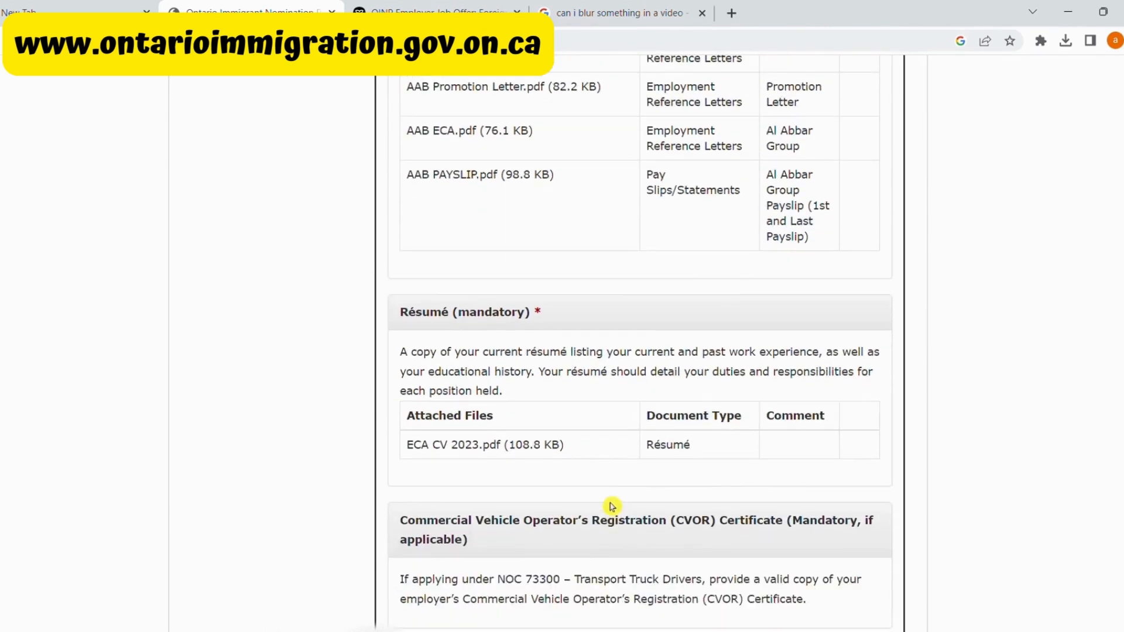
{"action": "scroll", "coordinate": [600, 479], "scroll_direction": "down", "scroll_amount": 2}
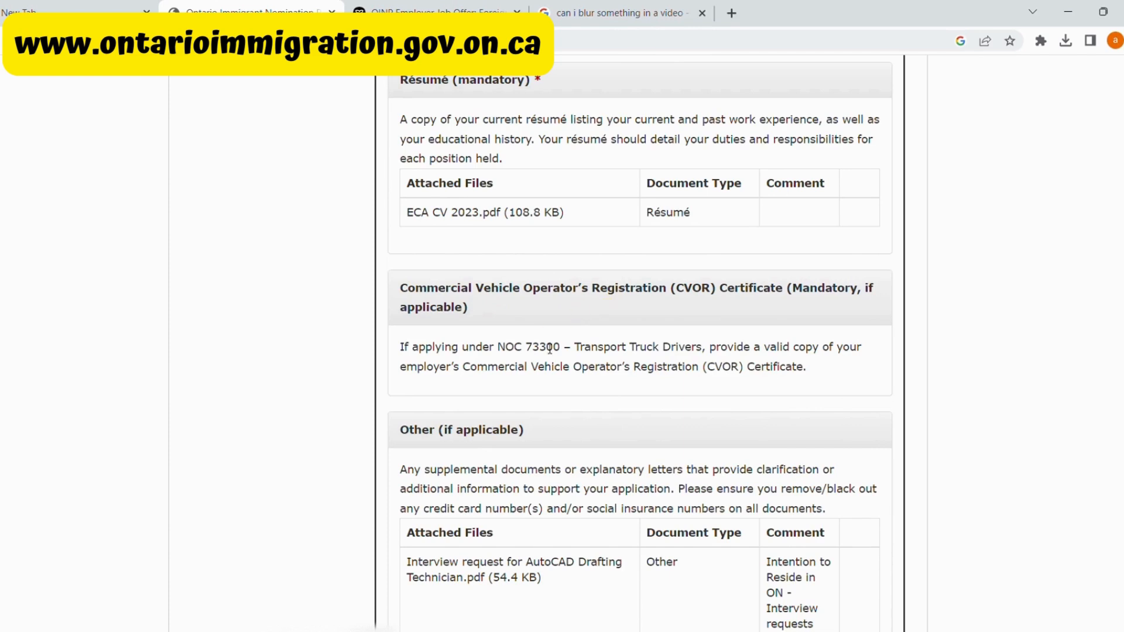
{"action": "scroll", "coordinate": [570, 320], "scroll_direction": "down", "scroll_amount": 3}
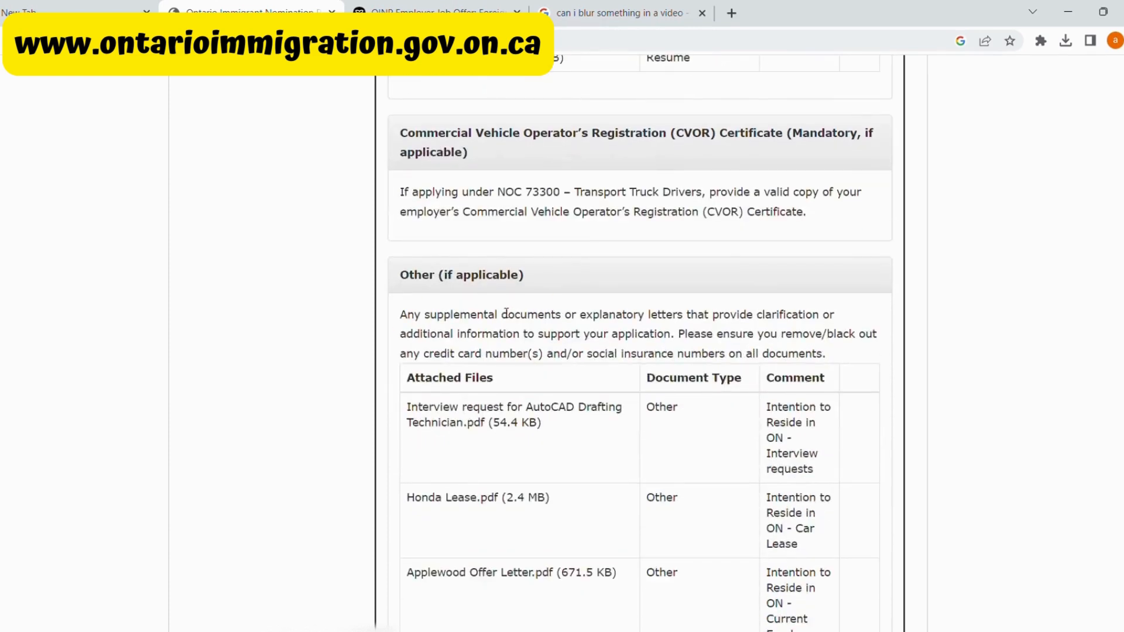
{"action": "scroll", "coordinate": [531, 323], "scroll_direction": "down", "scroll_amount": 1}
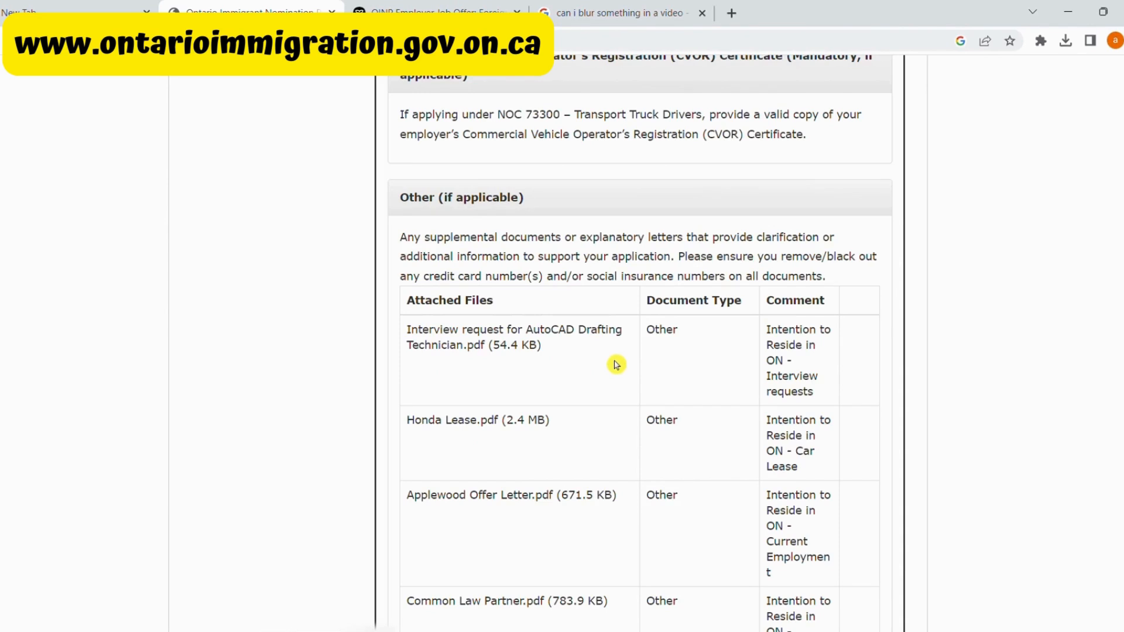
{"action": "scroll", "coordinate": [608, 380], "scroll_direction": "down", "scroll_amount": 4}
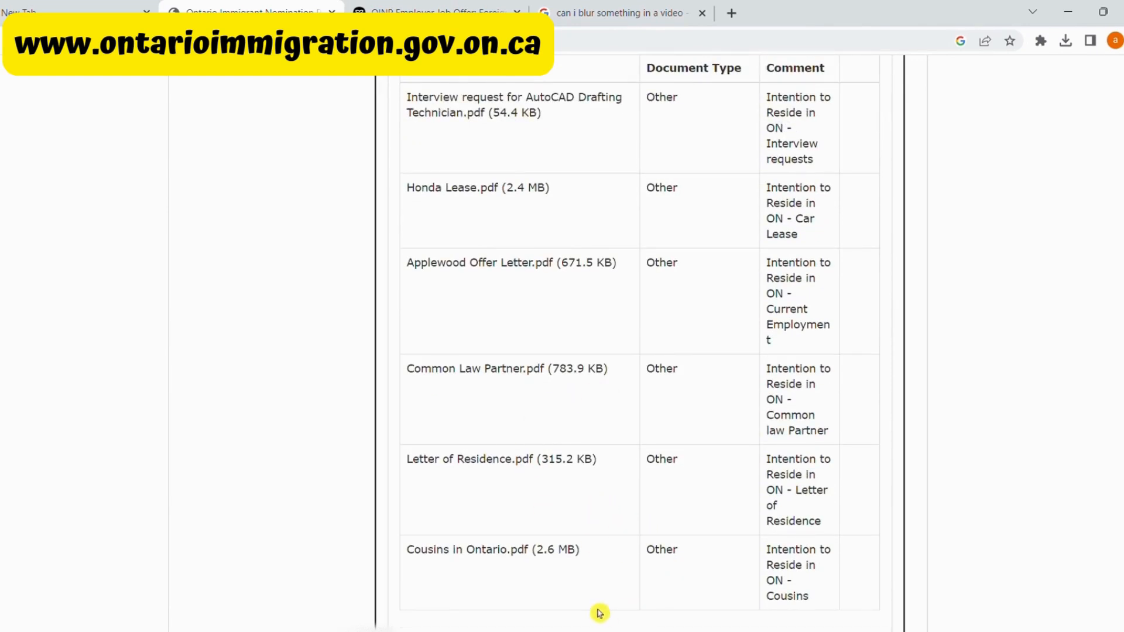
{"action": "scroll", "coordinate": [599, 611], "scroll_direction": "down", "scroll_amount": 3}
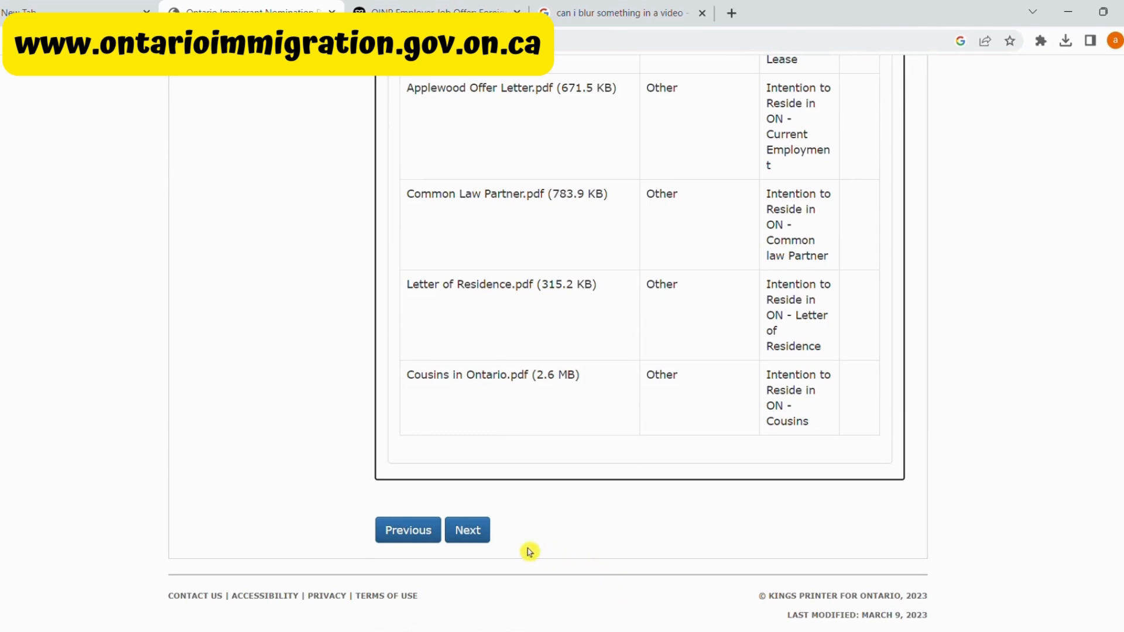
{"action": "left_click", "coordinate": [485, 540]}
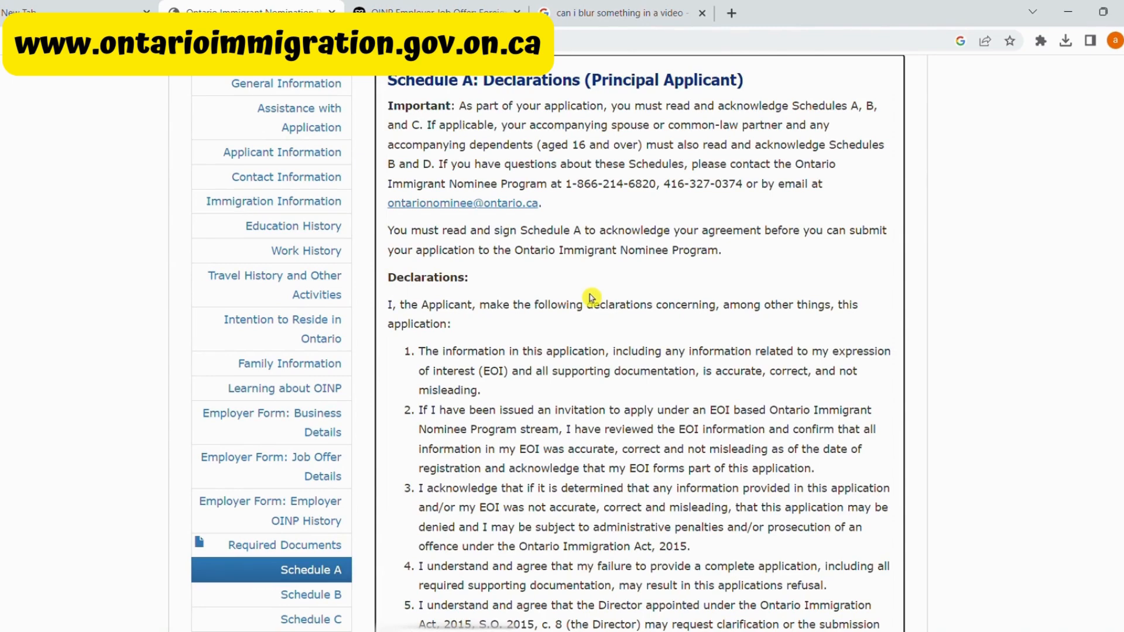
Read the Schedule A declarations through to the applicant's agreement and date, and continue to Schedule B
{"action": "scroll", "coordinate": [591, 297], "scroll_direction": "down", "scroll_amount": 5}
{"action": "scroll", "coordinate": [603, 305], "scroll_direction": "down", "scroll_amount": 6}
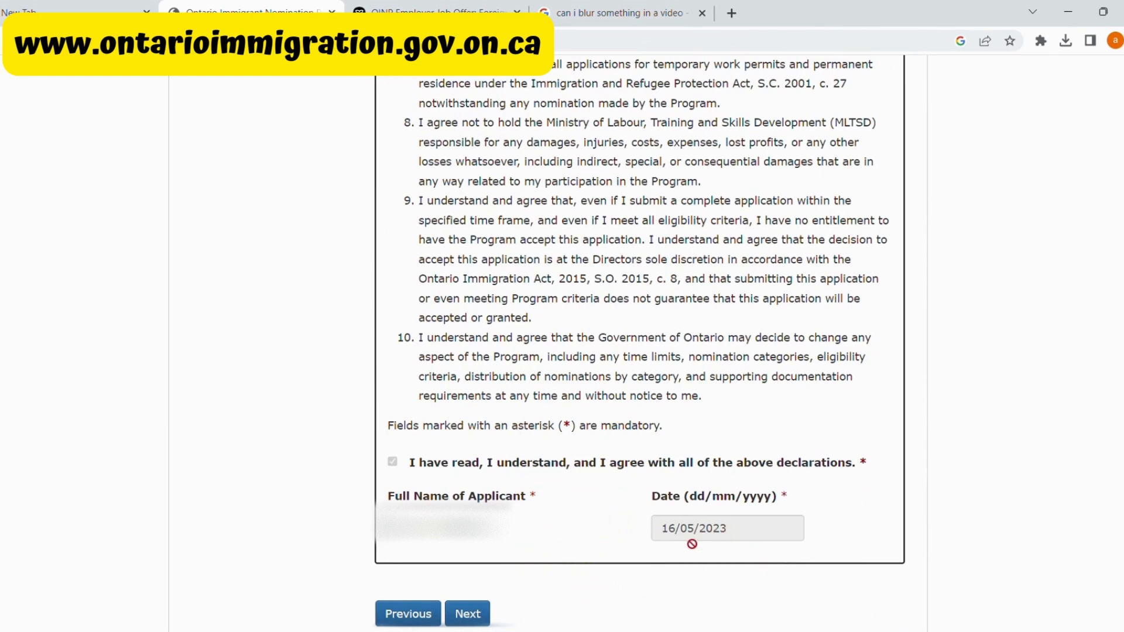
{"action": "left_click", "coordinate": [487, 614]}
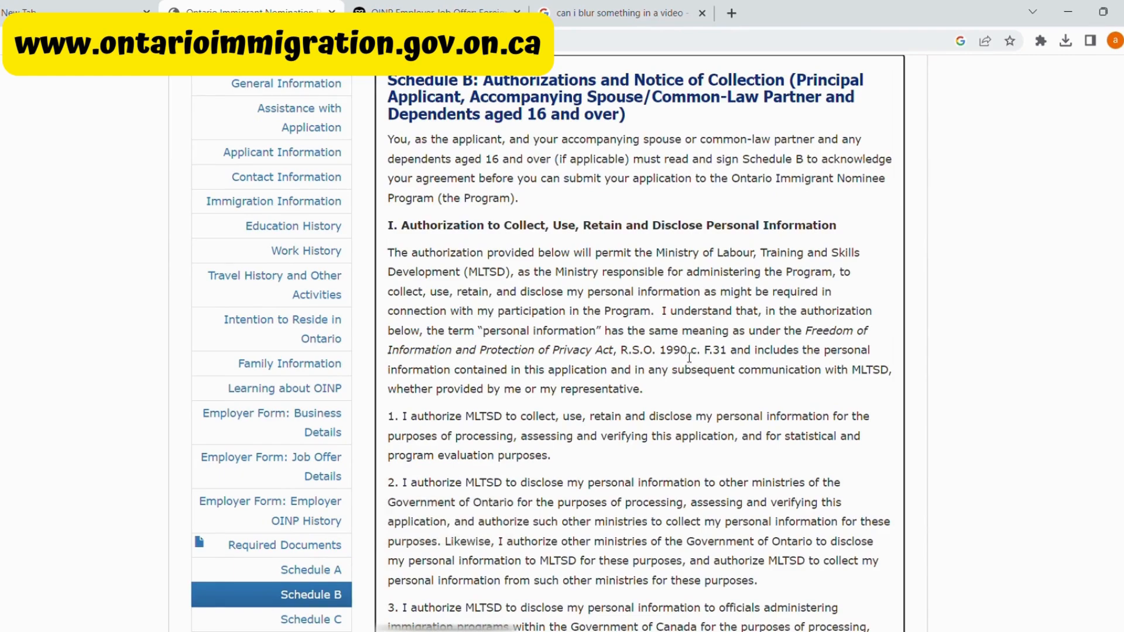
Read the Schedule B authorizations and Notice of Collection, check the applicant, spouse and dependent acknowledgements, and continue to Schedule C
{"action": "scroll", "coordinate": [689, 357], "scroll_direction": "down", "scroll_amount": 15}
{"action": "scroll", "coordinate": [706, 346], "scroll_direction": "down", "scroll_amount": 8}
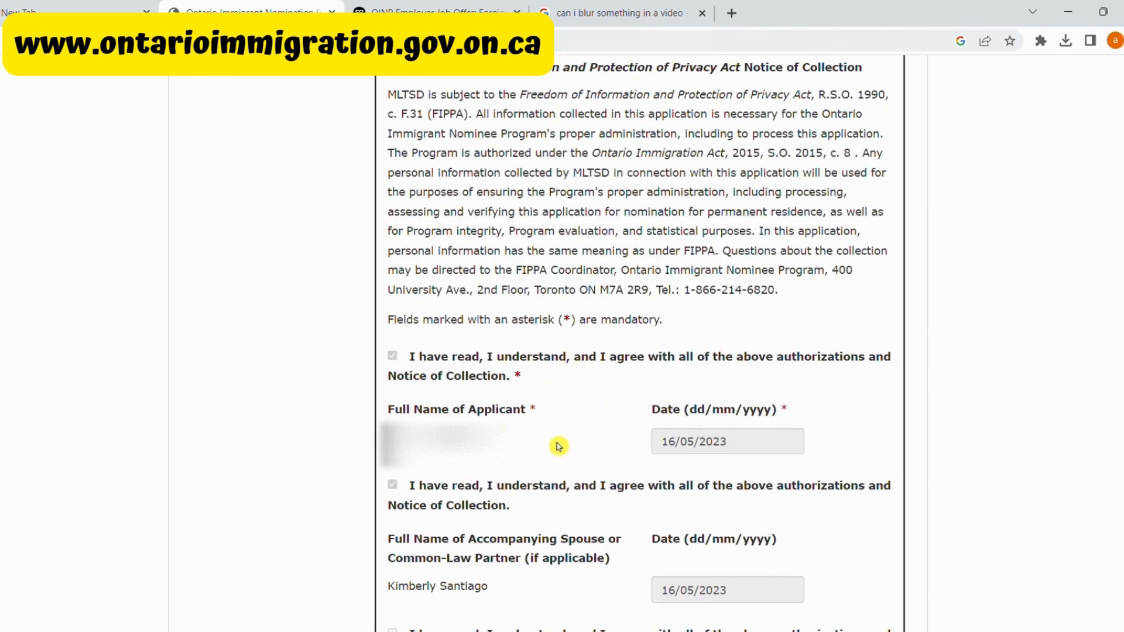
{"action": "scroll", "coordinate": [529, 547], "scroll_direction": "down", "scroll_amount": 4}
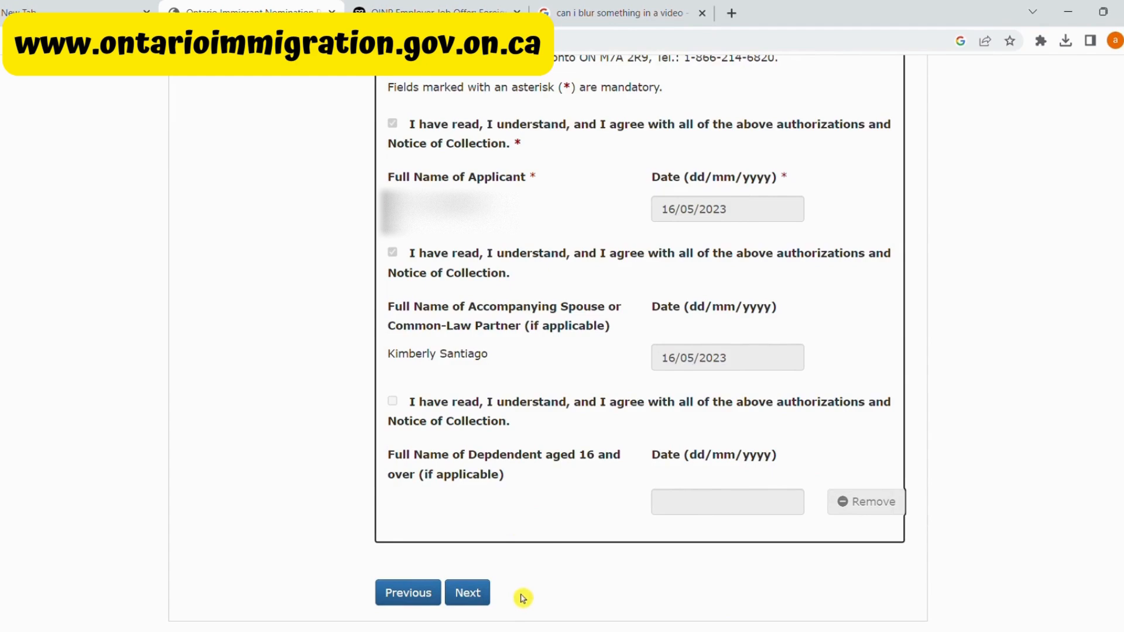
{"action": "left_click", "coordinate": [473, 594]}
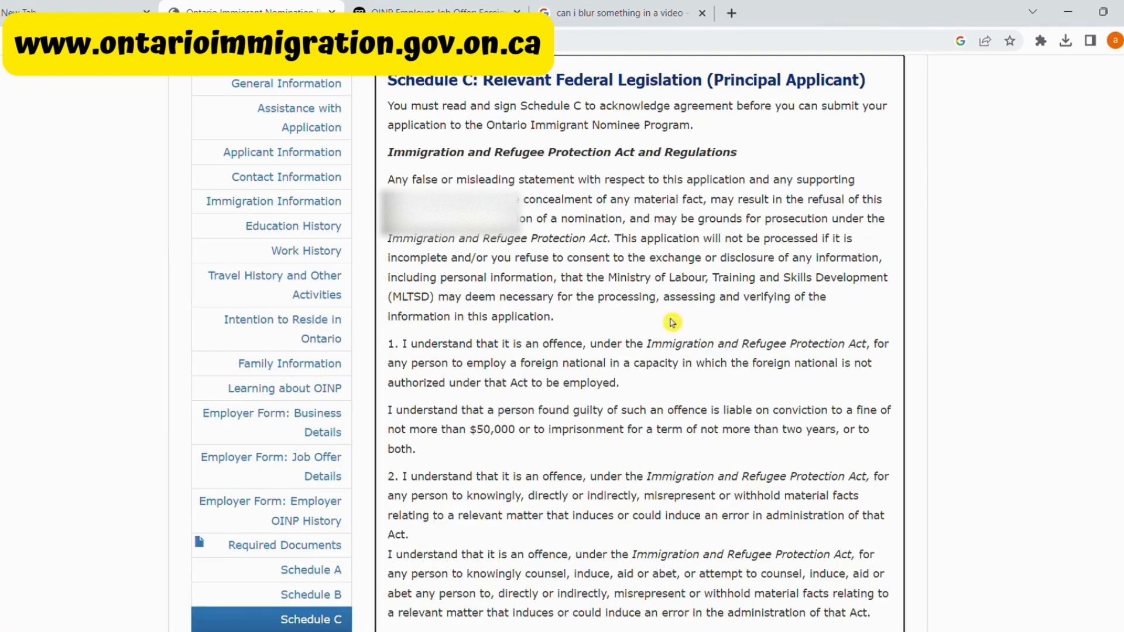
Read the Schedule C federal legislation statements and the applicant's acknowledgement, and continue to Schedule D
{"action": "scroll", "coordinate": [667, 275], "scroll_direction": "down", "scroll_amount": 1}
{"action": "scroll", "coordinate": [664, 263], "scroll_direction": "up", "scroll_amount": 1}
{"action": "scroll", "coordinate": [664, 264], "scroll_direction": "up", "scroll_amount": 1}
{"action": "scroll", "coordinate": [664, 265], "scroll_direction": "down", "scroll_amount": 9}
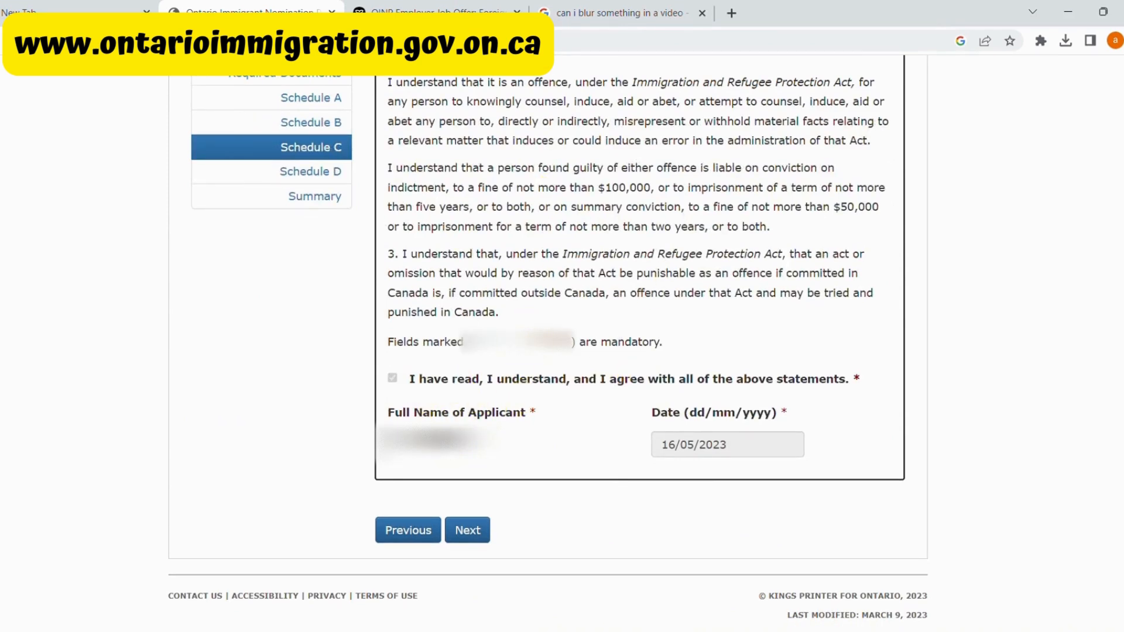
{"action": "left_click", "coordinate": [473, 531]}
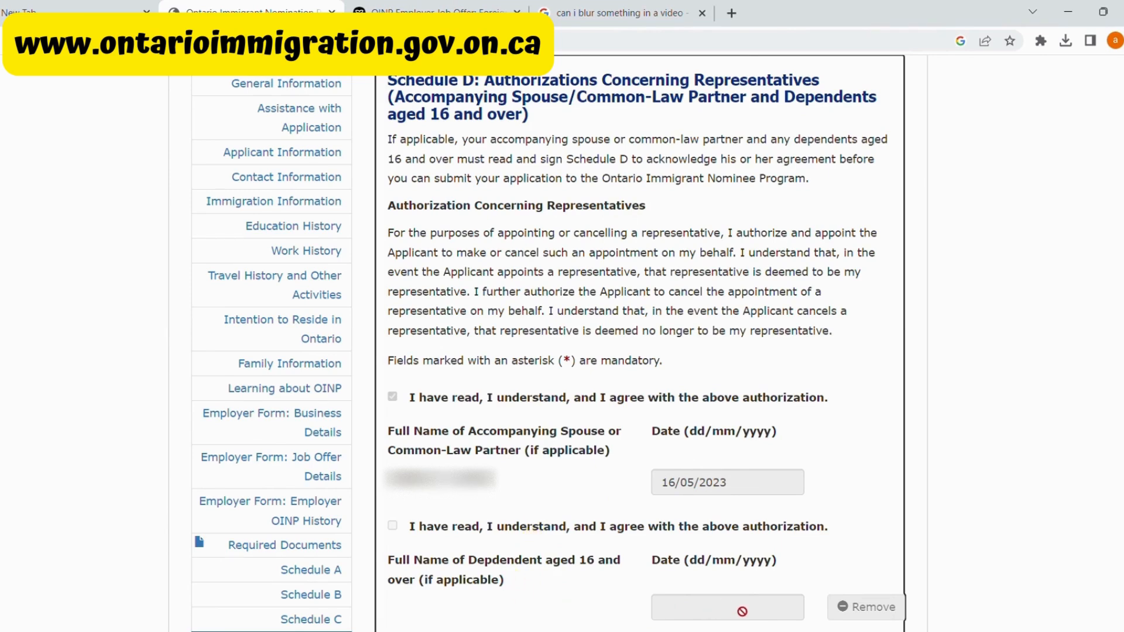
Review the Schedule D representative authorizations, proceed to the Application Summary, and read its ECA reference and authorization statements
{"action": "scroll", "coordinate": [742, 611], "scroll_direction": "down", "scroll_amount": 3}
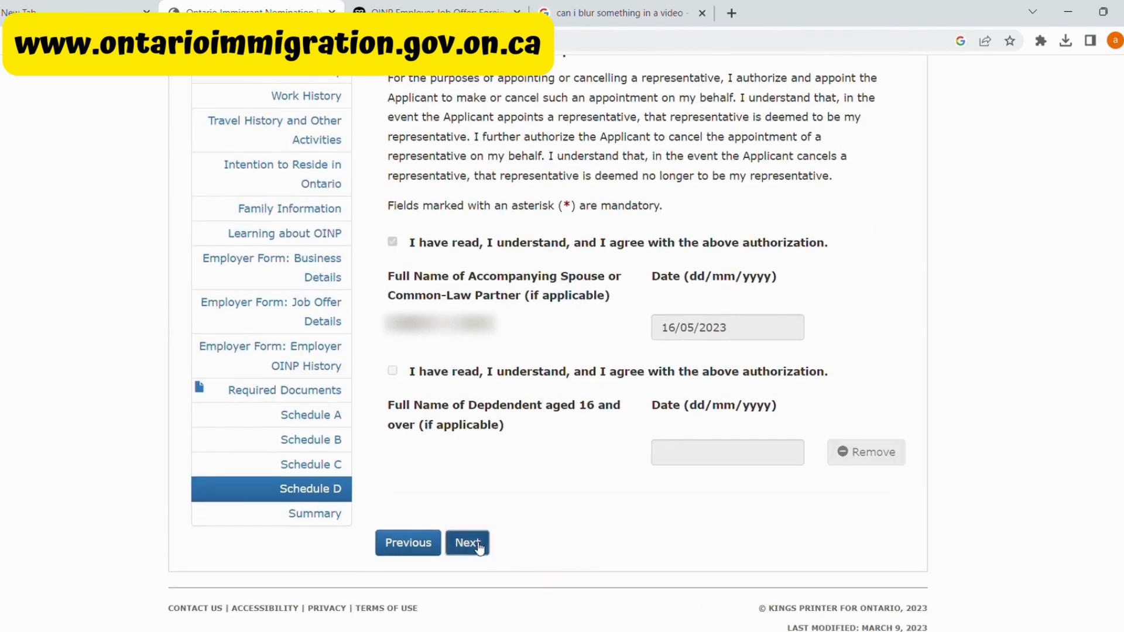
{"action": "left_click", "coordinate": [468, 543]}
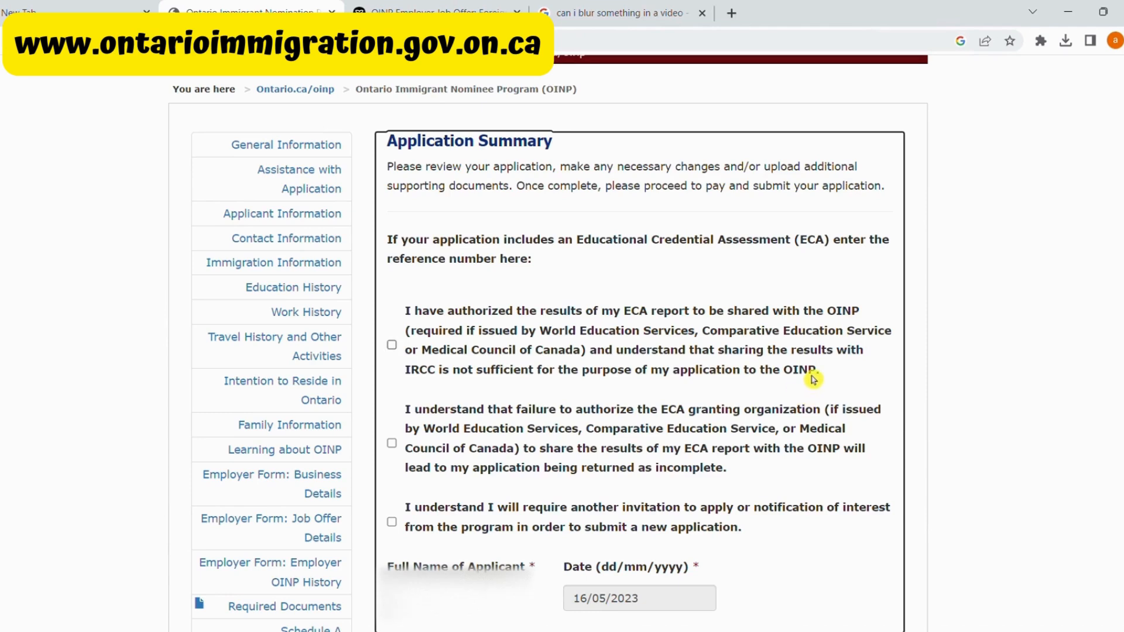
{"action": "scroll", "coordinate": [1021, 404], "scroll_direction": "down", "scroll_amount": 1}
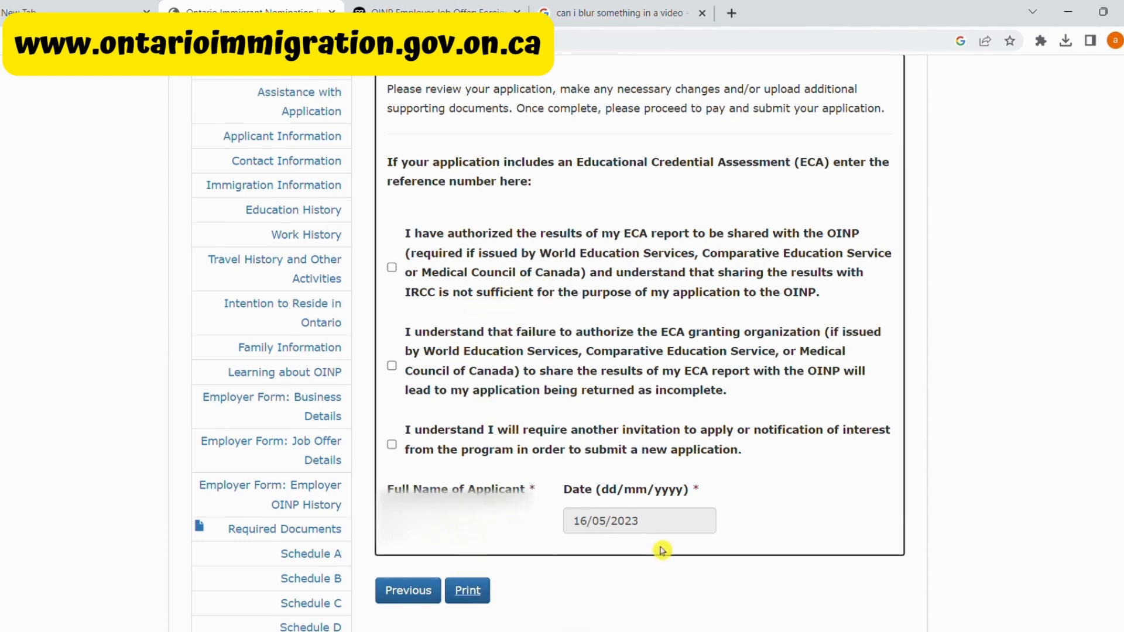
{"action": "scroll", "coordinate": [646, 564], "scroll_direction": "down", "scroll_amount": 1}
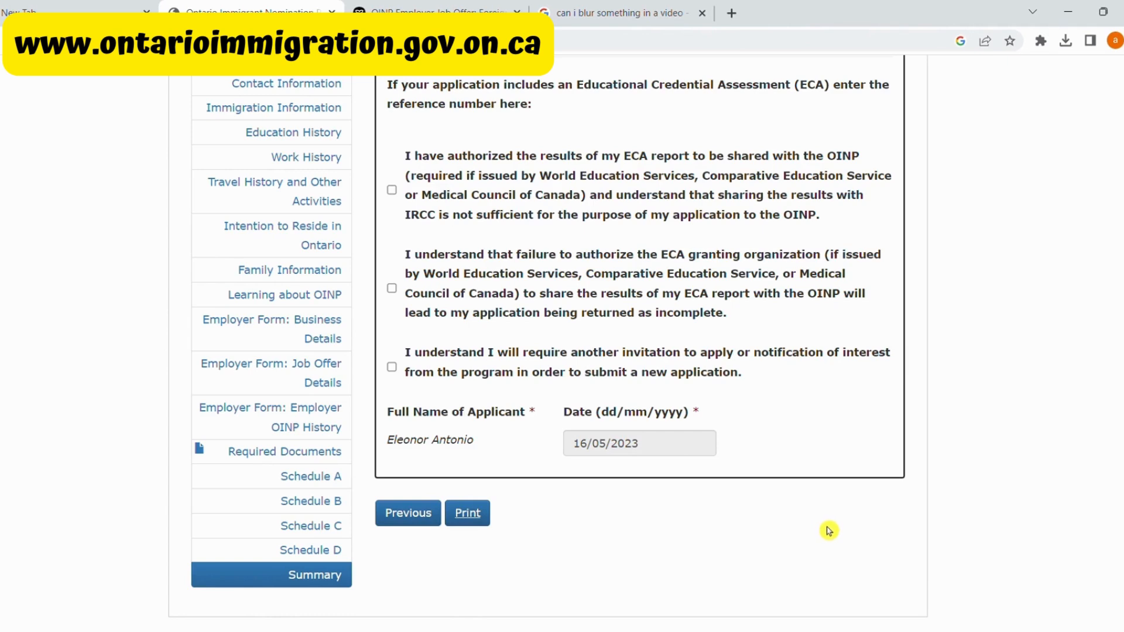
Return to the portal's home page and check the status of the Employer Job Offer – Foreign Worker application in the list
{"action": "scroll", "coordinate": [833, 524], "scroll_direction": "up", "scroll_amount": 5}
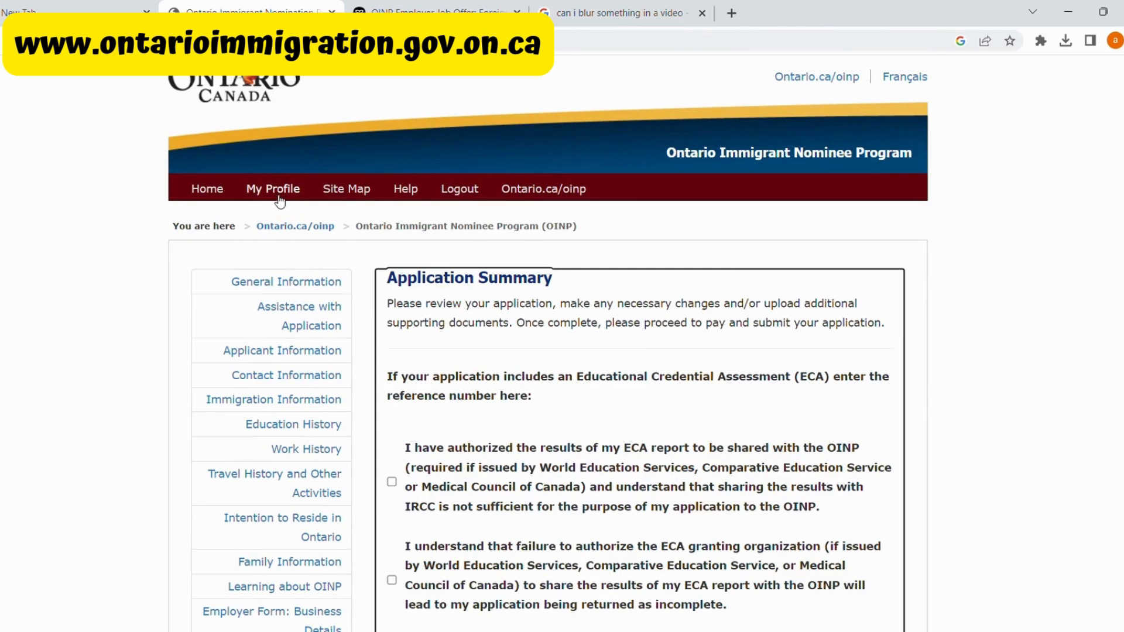
{"action": "left_click", "coordinate": [202, 196]}
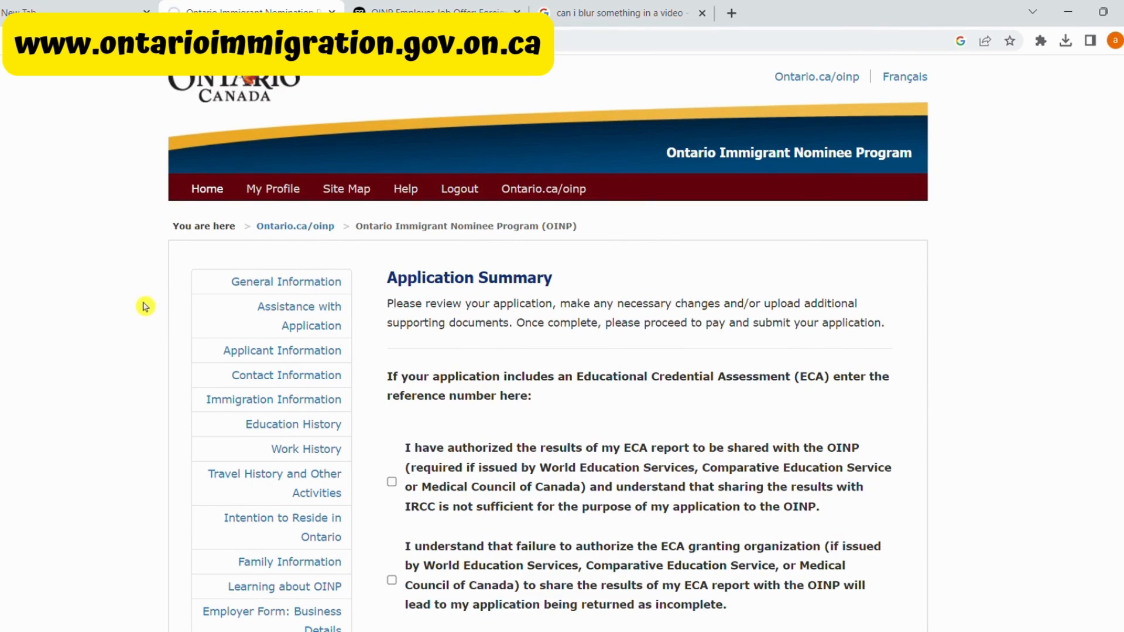
{"action": "scroll", "coordinate": [145, 296], "scroll_direction": "down", "scroll_amount": 5}
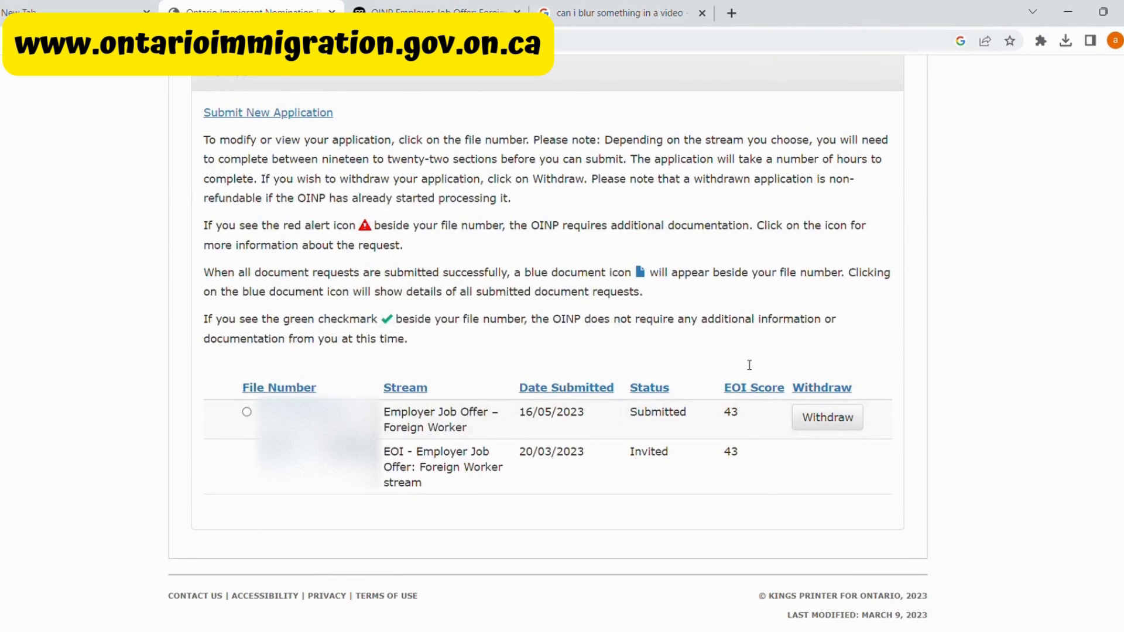
{"action": "left_click", "coordinate": [705, 422]}
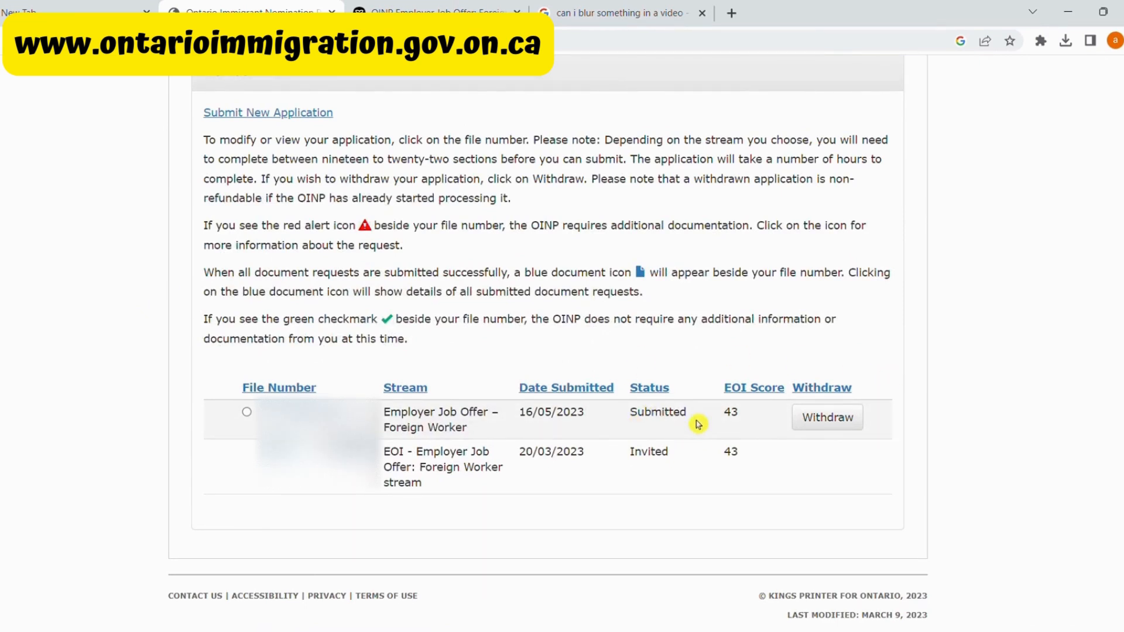